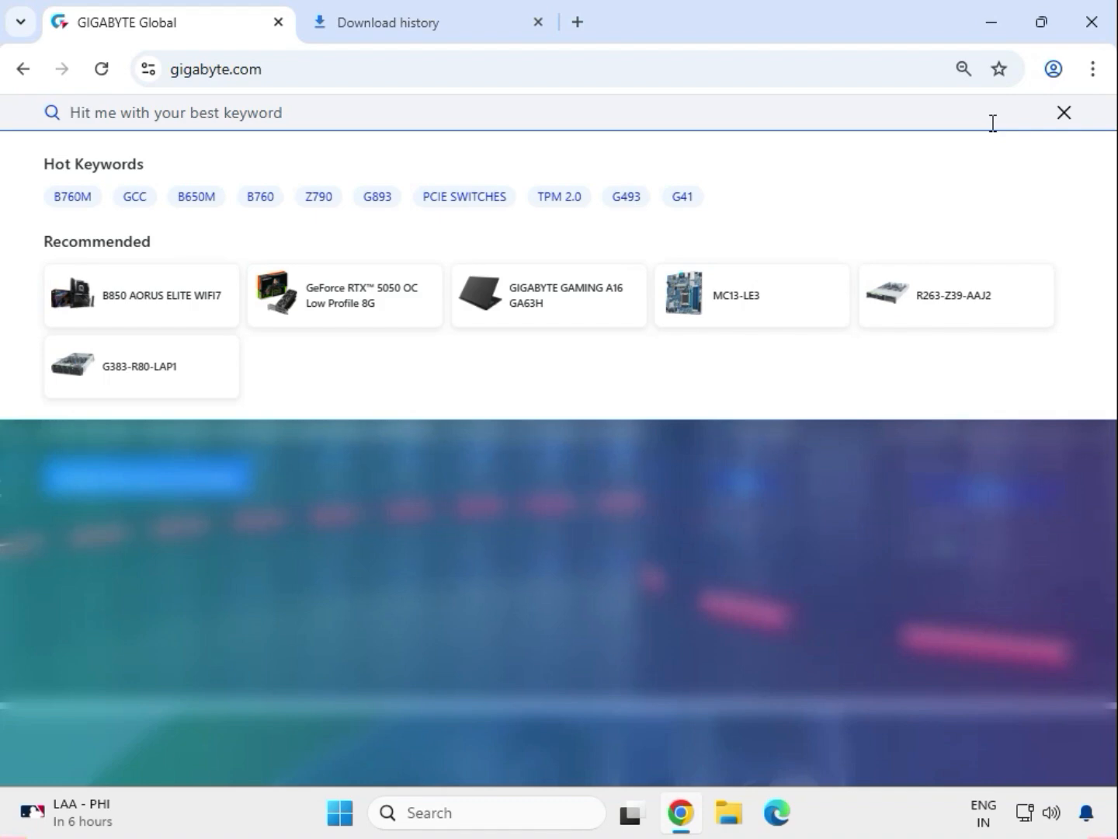
# Search the GIGABYTE site for the motherboard model B560M DS3H V2.
pyautogui.write('B')
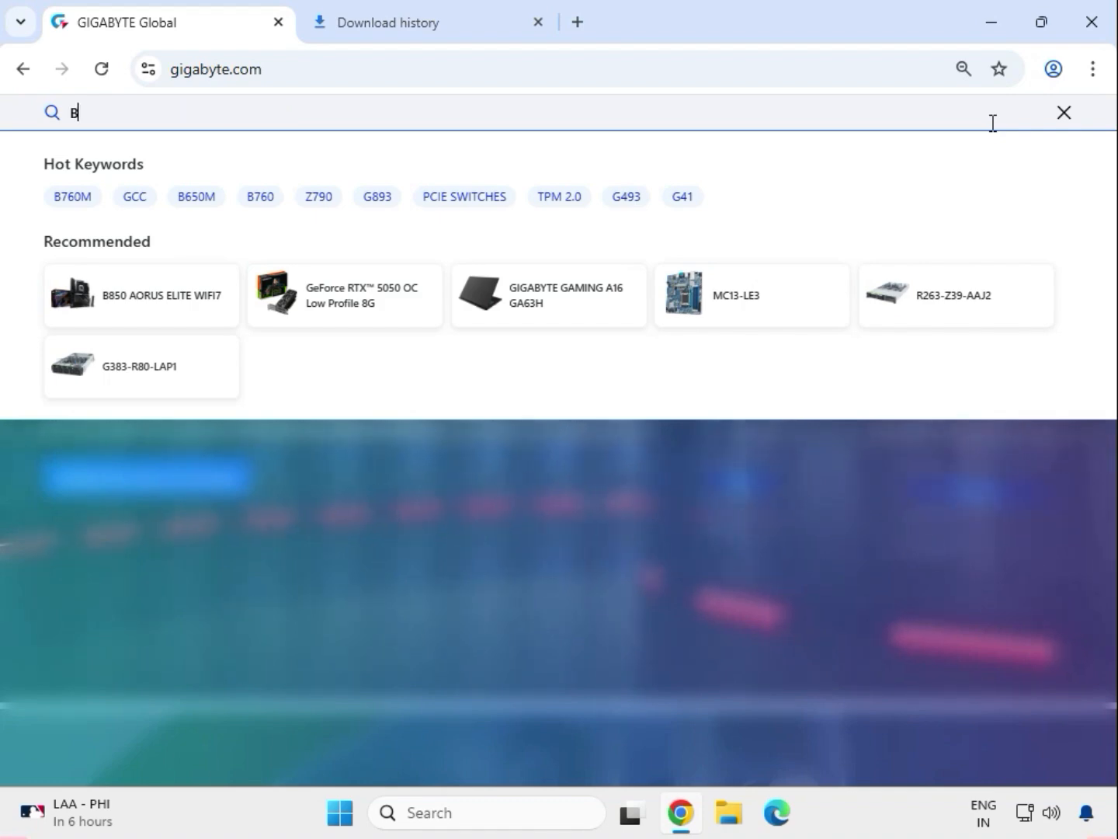
pyautogui.write('56')
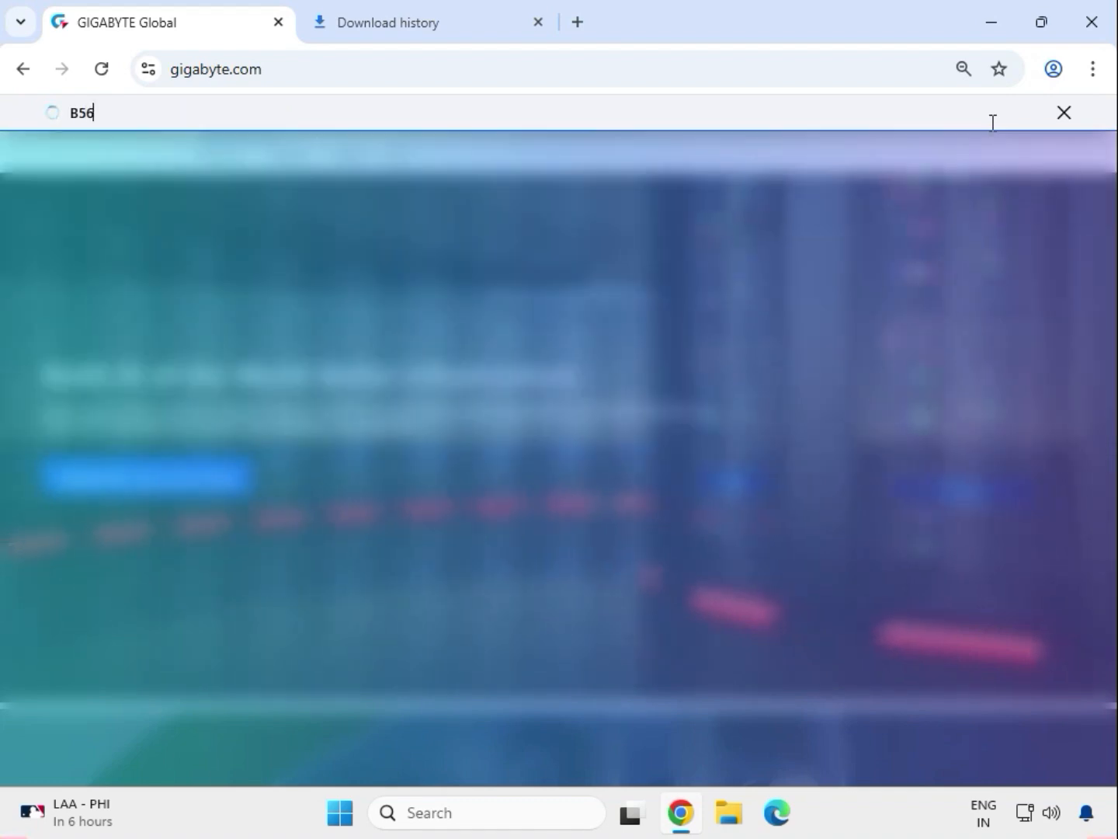
pyautogui.write('0M')
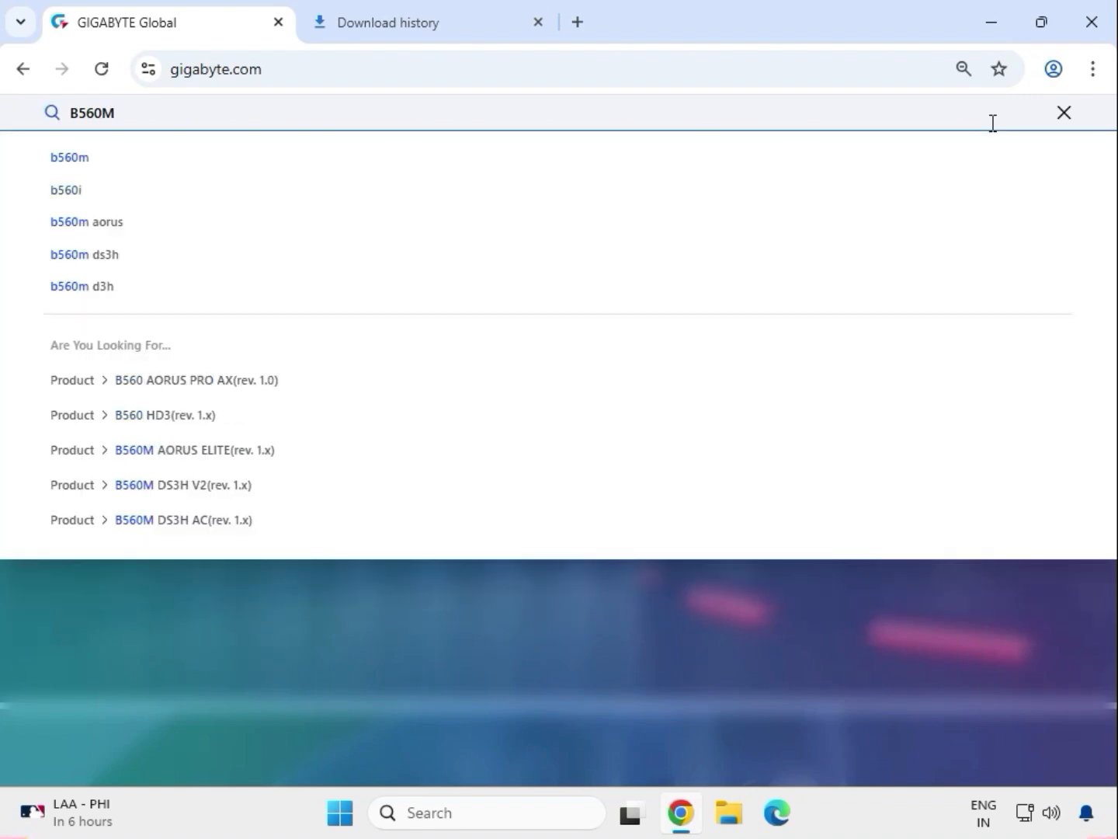
pyautogui.write(' DS')
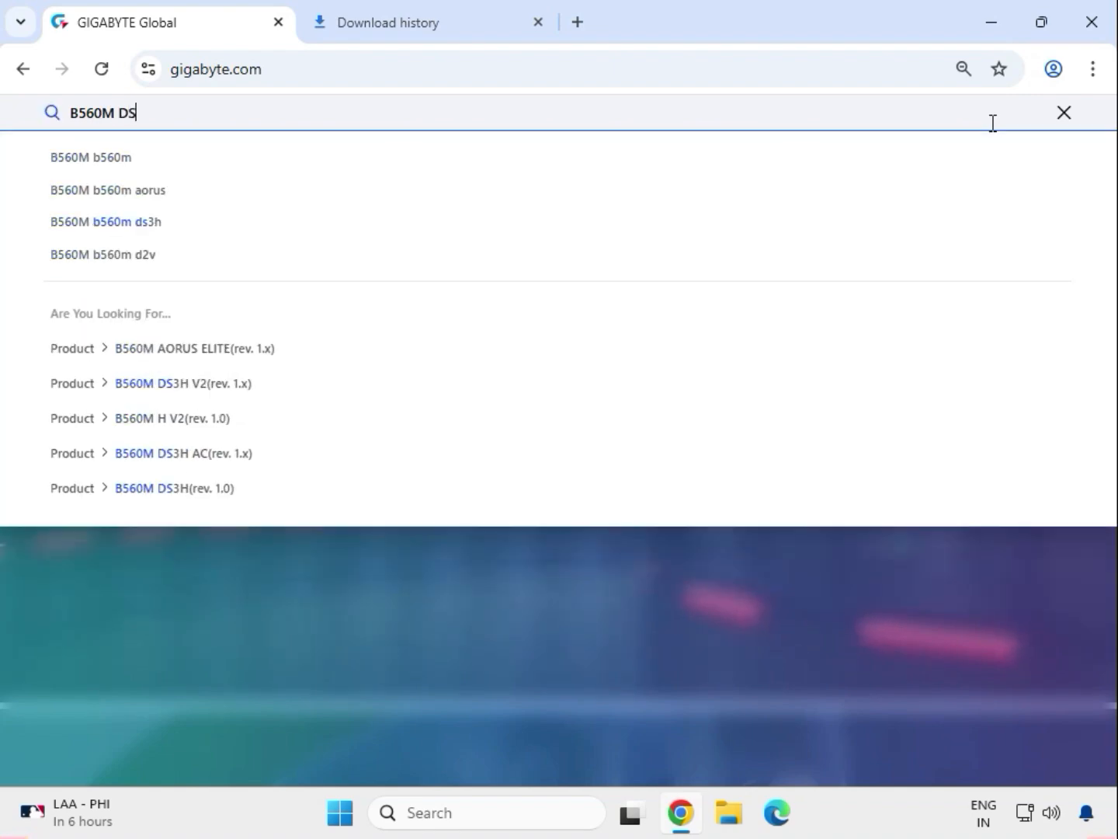
pyautogui.write('3')
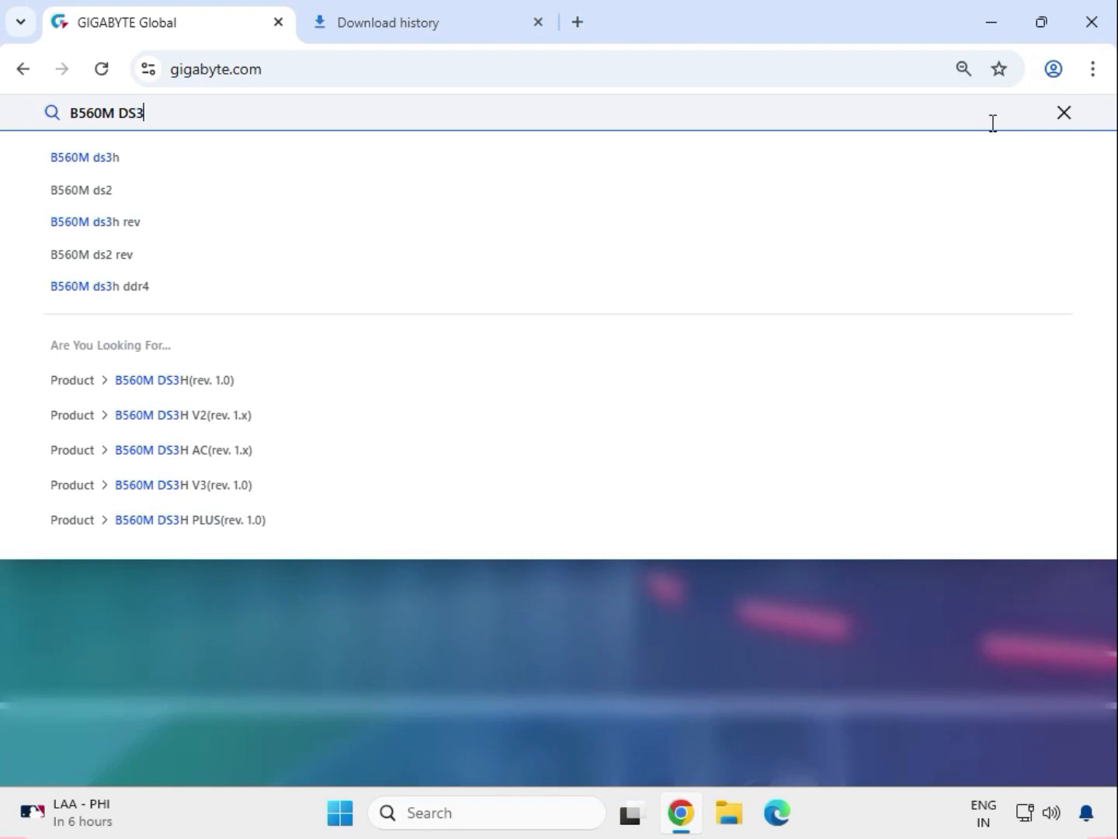
pyautogui.write('H V')
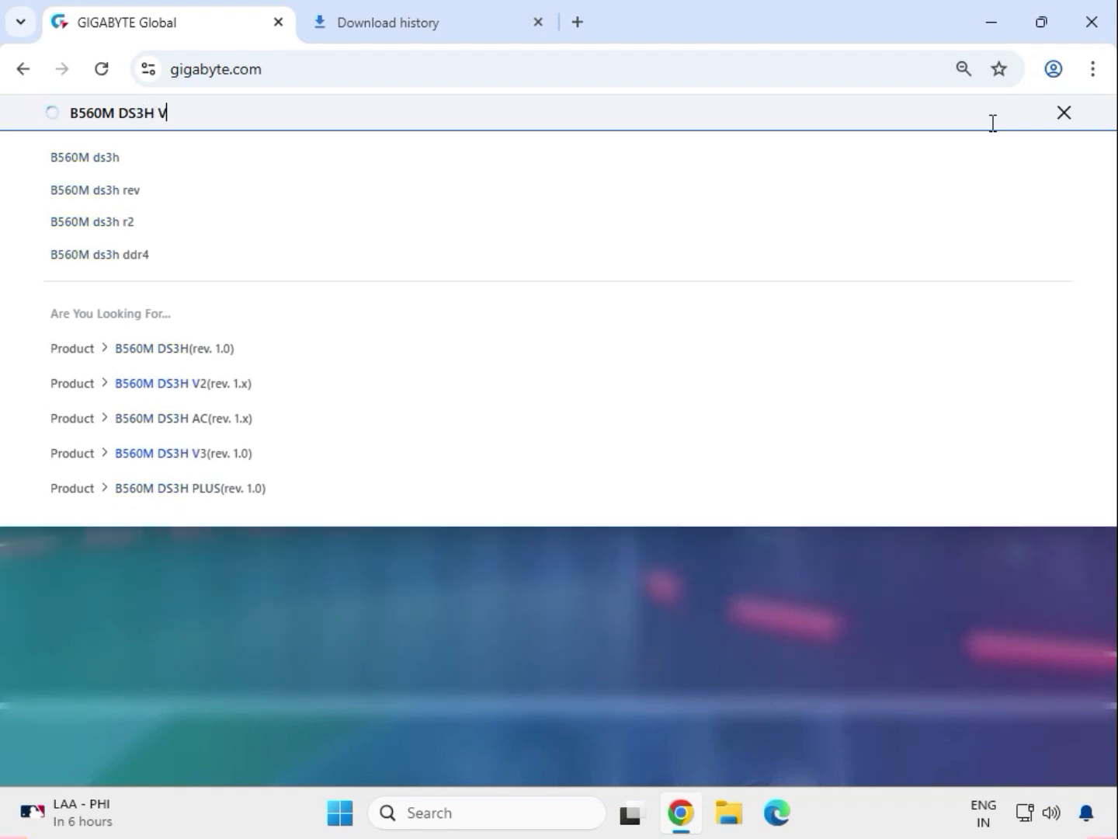
pyautogui.write('2')
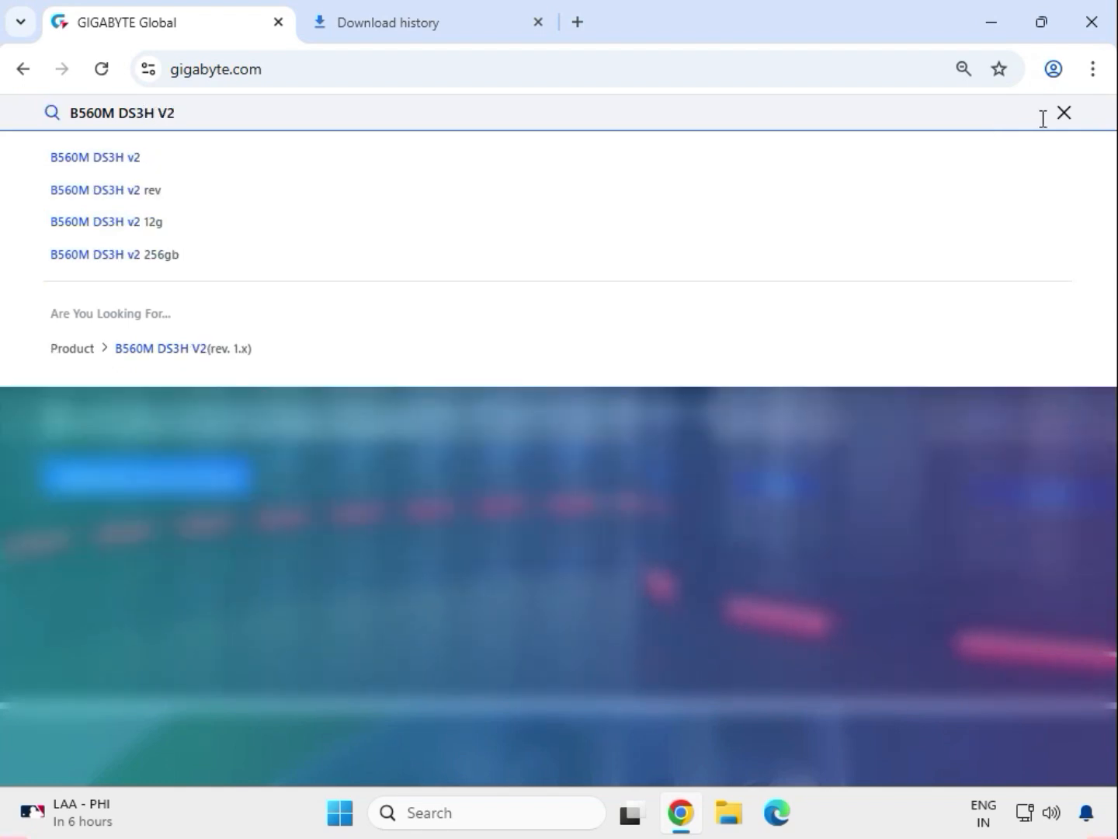
pyautogui.press('Return')
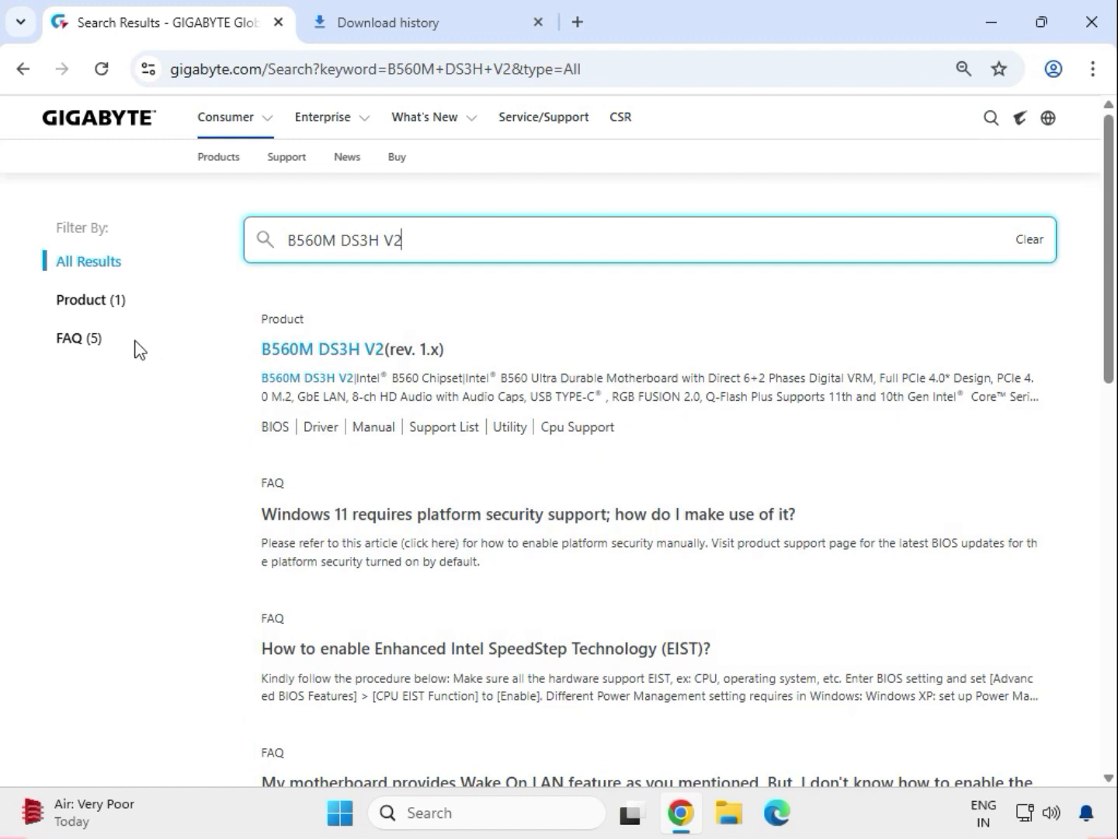
# Limit the search results to products and open the support downloads of the B560M DS3H V2 (rev. 1.x).
pyautogui.click(117, 304)
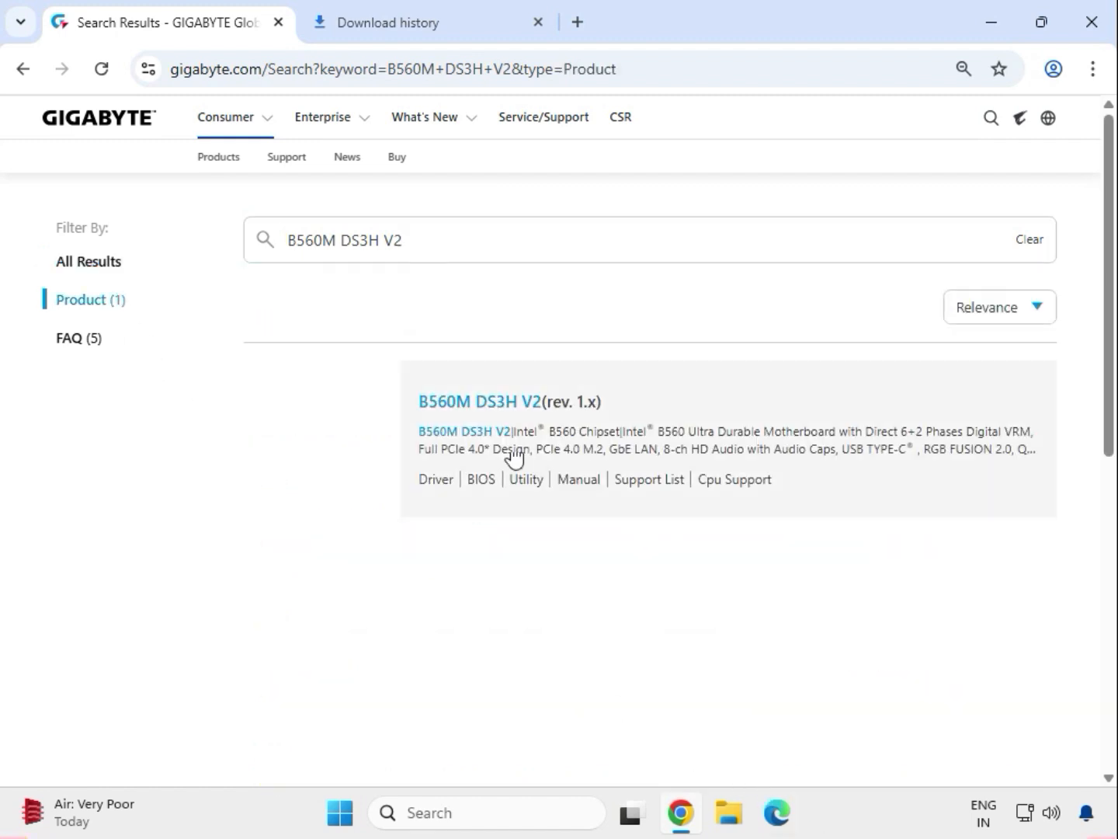
pyautogui.click(462, 402)
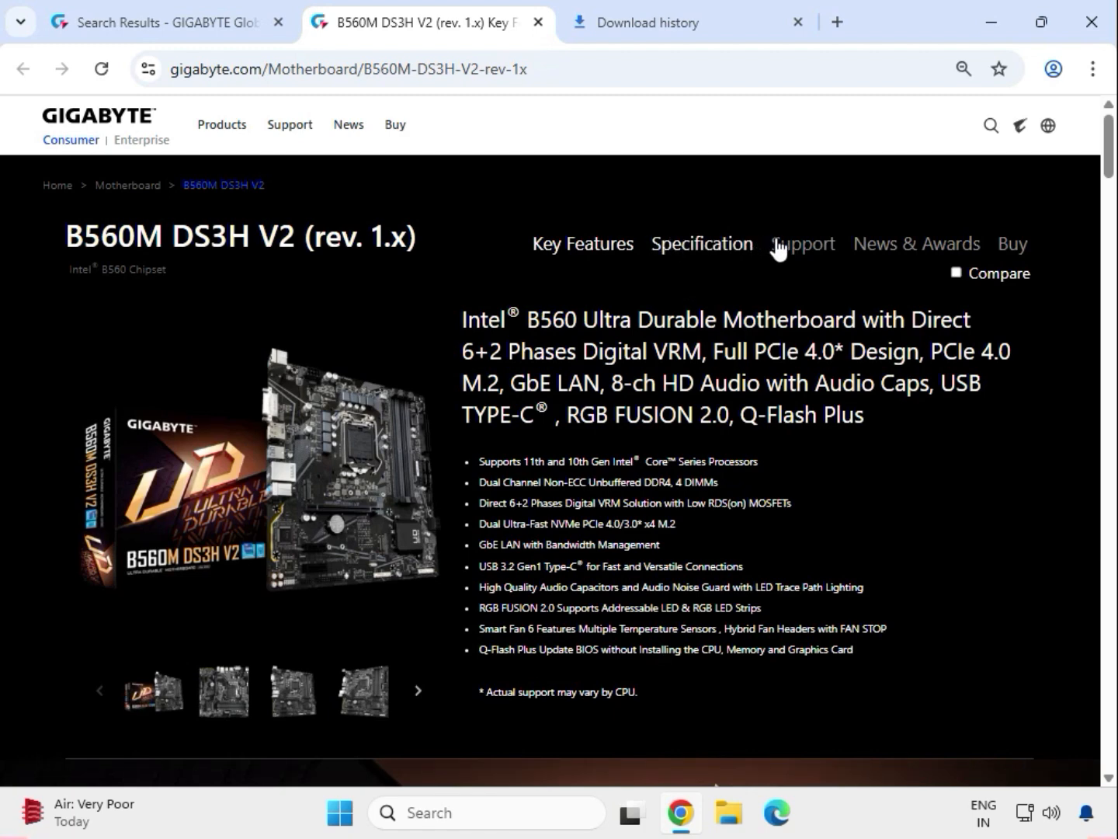
pyautogui.click(793, 249)
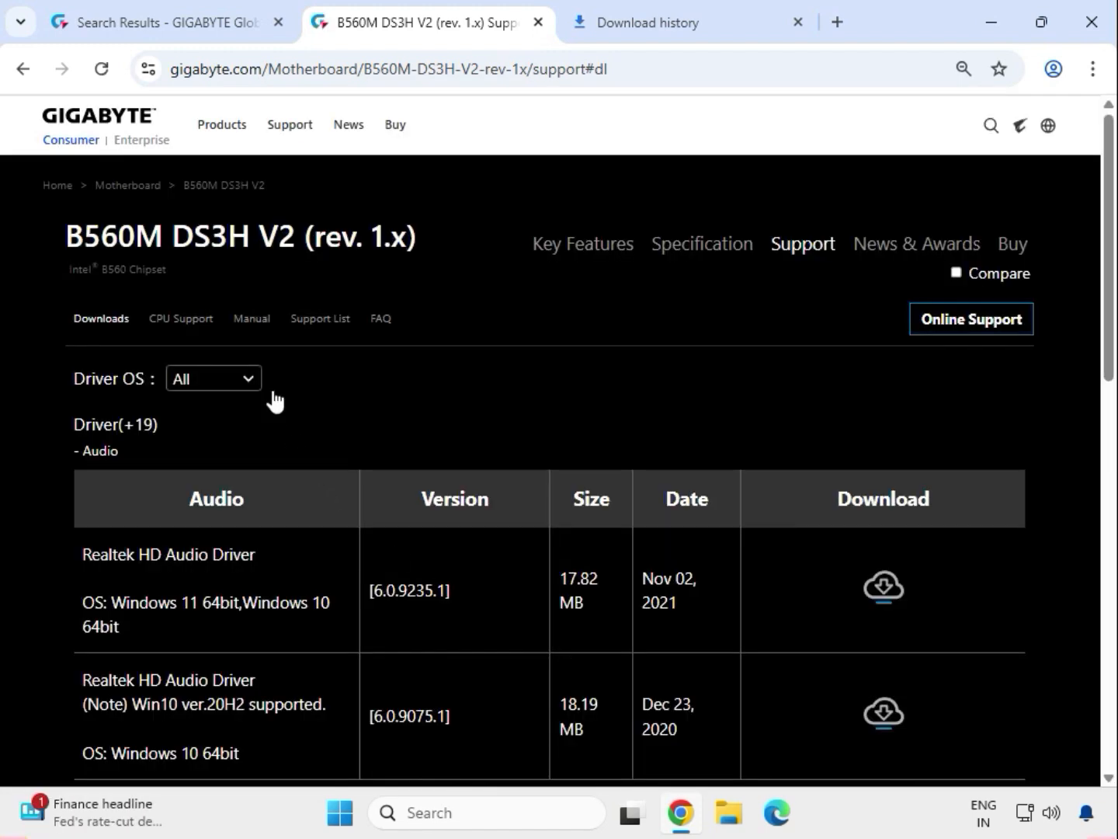
# Filter the drivers for Windows 11 64bit and download the Realtek HD Audio Driver.
pyautogui.click(257, 381)
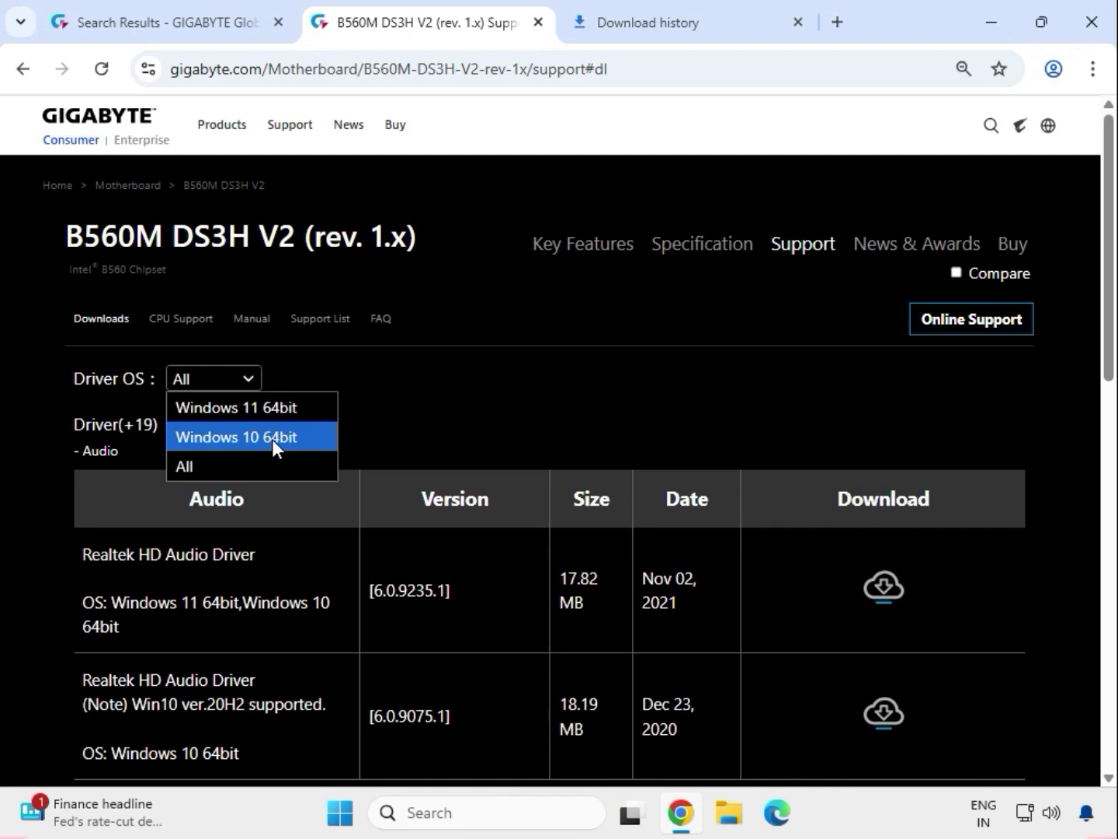
pyautogui.click(252, 401)
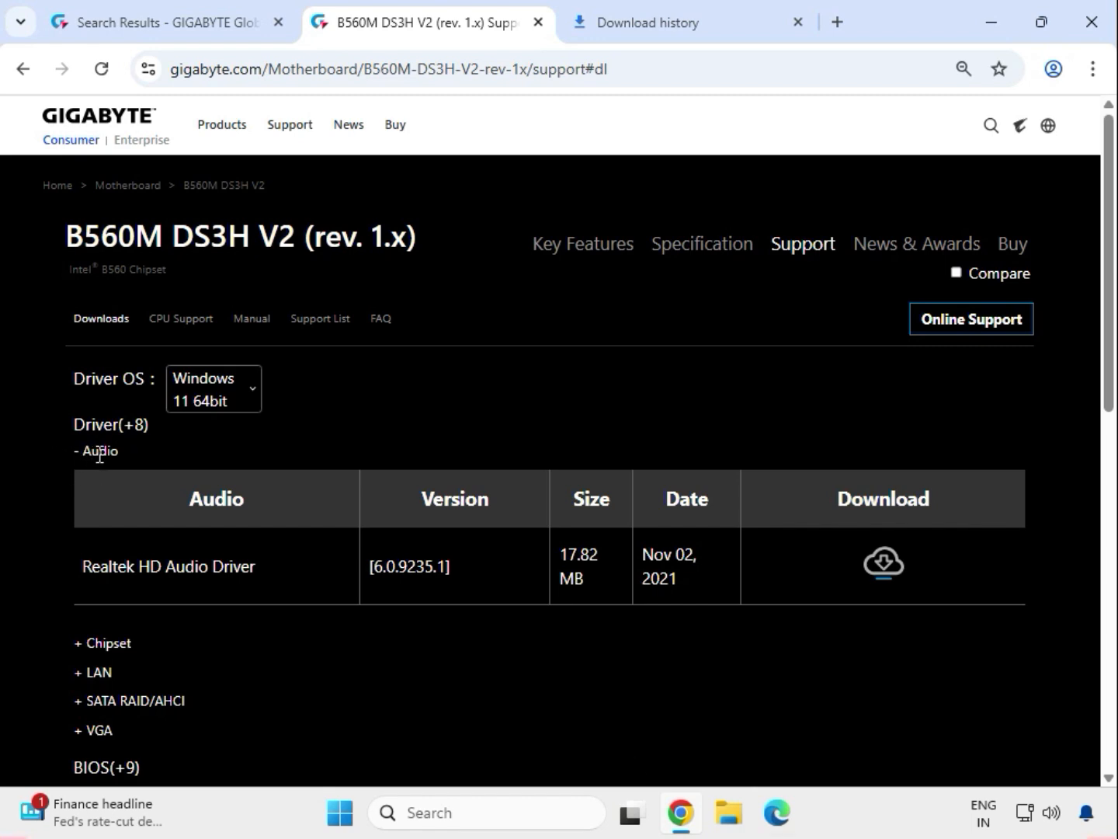
pyautogui.moveTo(100, 455); pyautogui.dragTo(121, 507)
pyautogui.moveTo(134, 571); pyautogui.dragTo(752, 607)
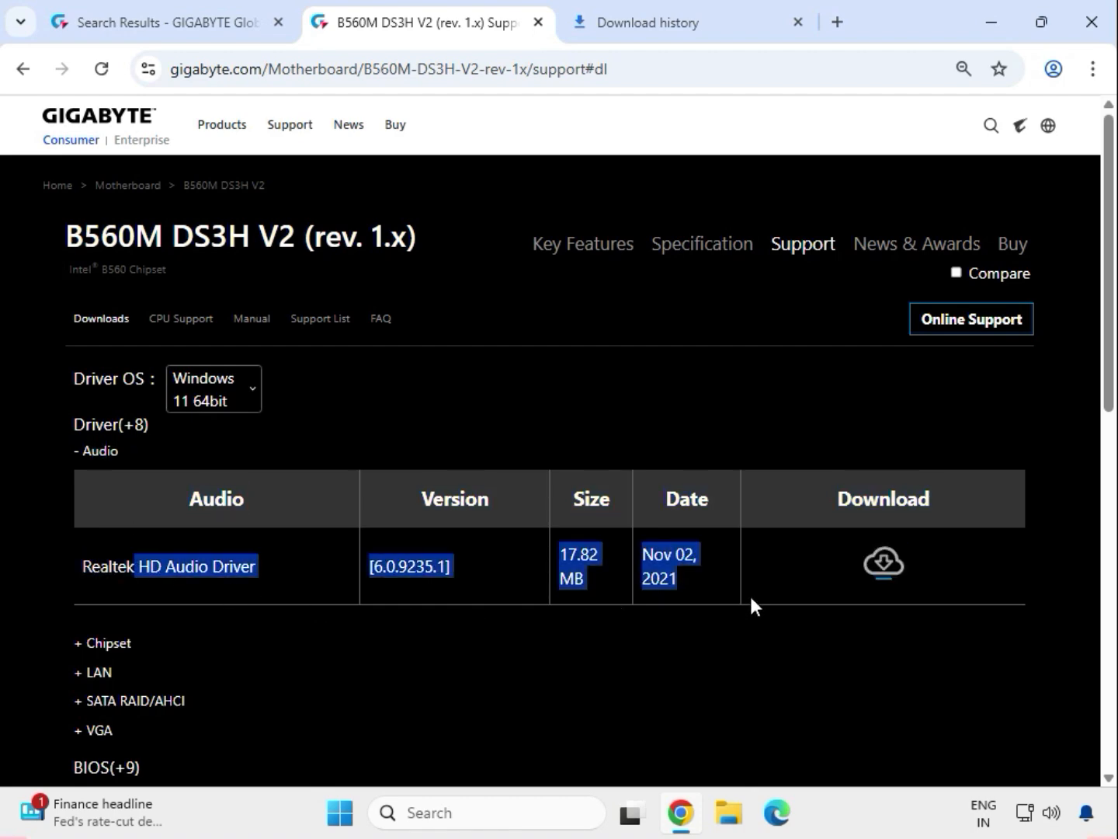
pyautogui.click(886, 568)
# Expand the Chipset drivers and download the Intel INF installation and the Intel Serial I/O driver.
pyautogui.click(133, 632)
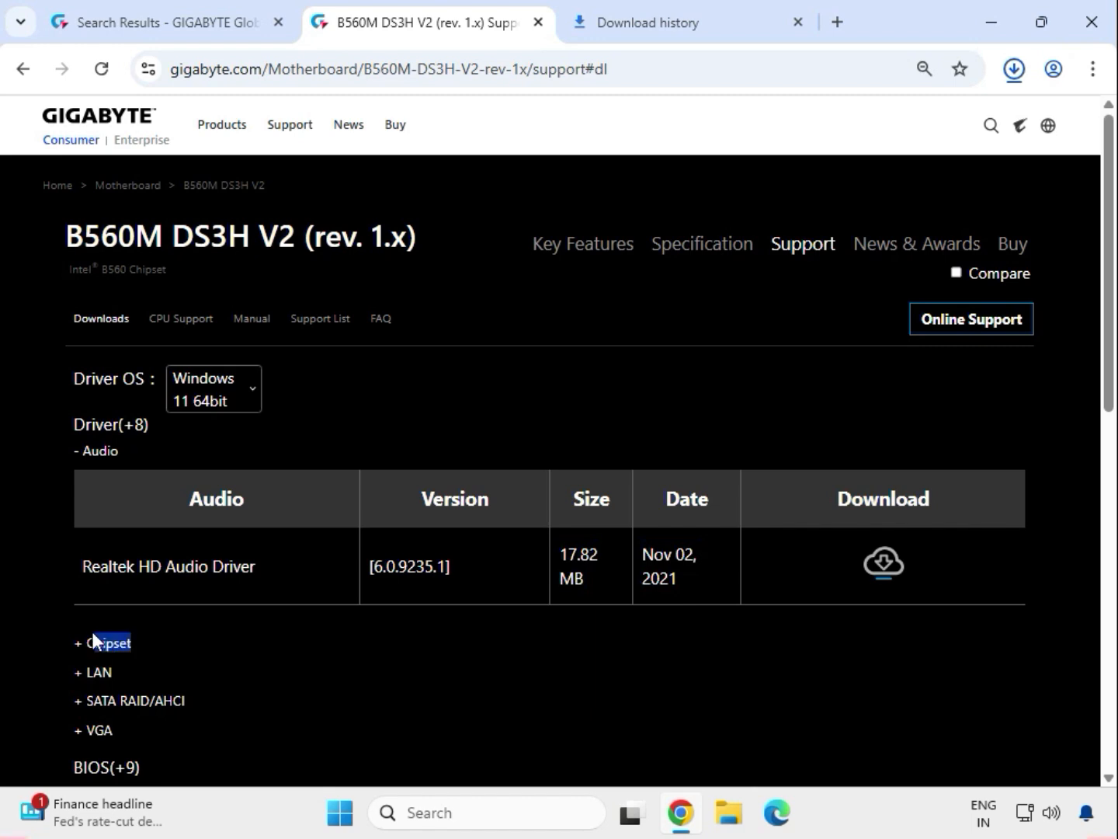
pyautogui.moveTo(91, 632); pyautogui.dragTo(205, 597)
pyautogui.moveTo(103, 668); pyautogui.dragTo(249, 671)
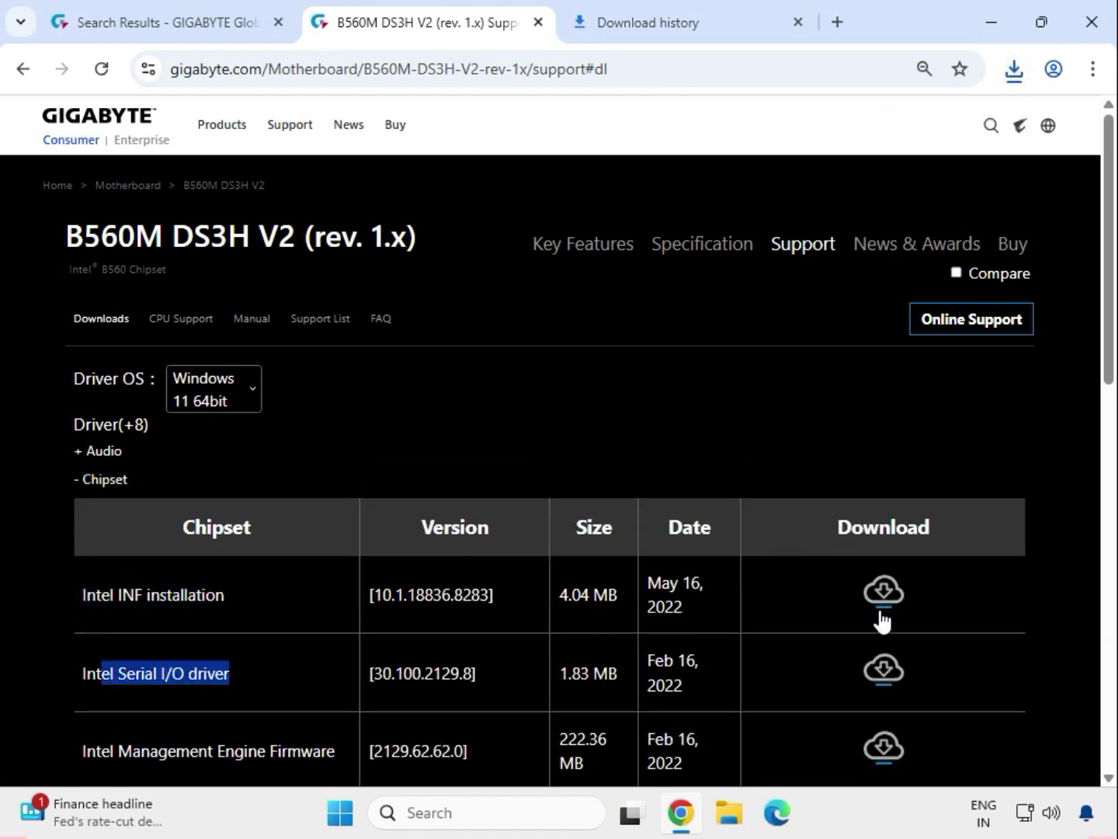
pyautogui.click(883, 660)
pyautogui.click(883, 666)
# Expand the LAN drivers and download the Realtek LAN Driver.
pyautogui.scroll(-4, 594, 612)
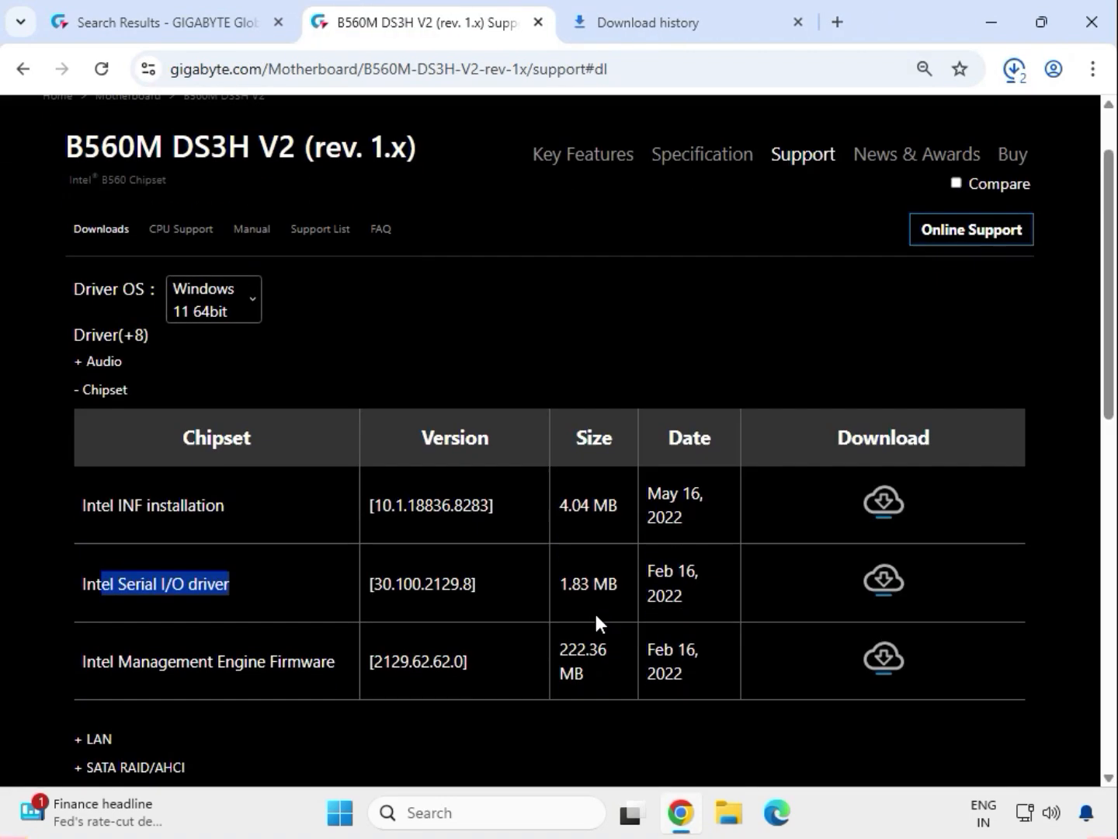
pyautogui.doubleClick(76, 539)
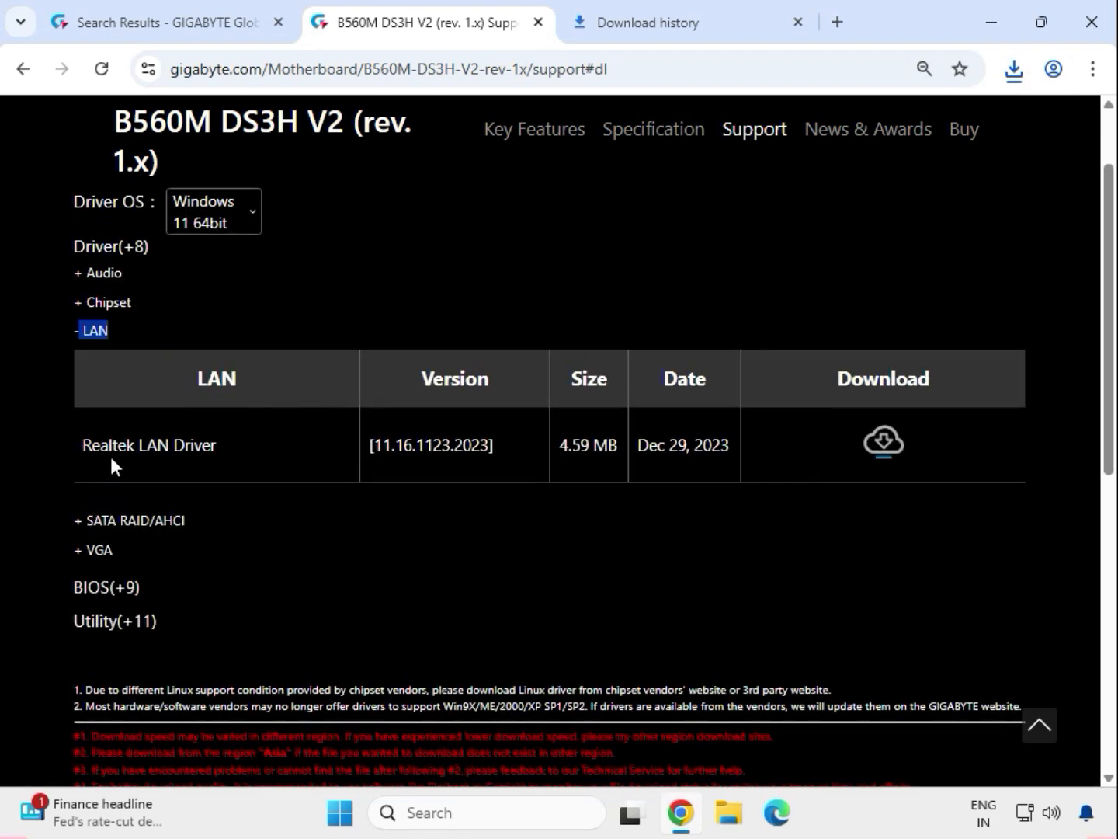
pyautogui.click(109, 458)
pyautogui.moveTo(257, 457); pyautogui.dragTo(840, 458)
pyautogui.click(884, 441)
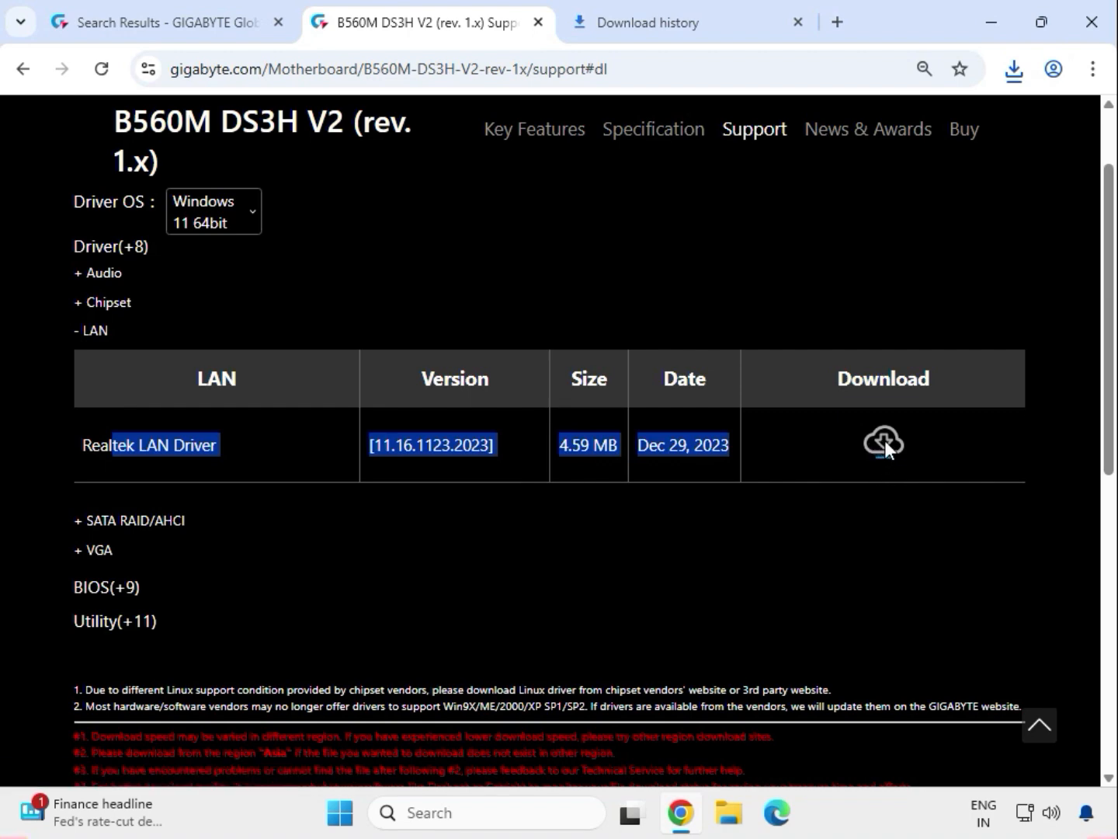
# Expand the VGA drivers and download the Intel Graphic Driver.
pyautogui.doubleClick(77, 546)
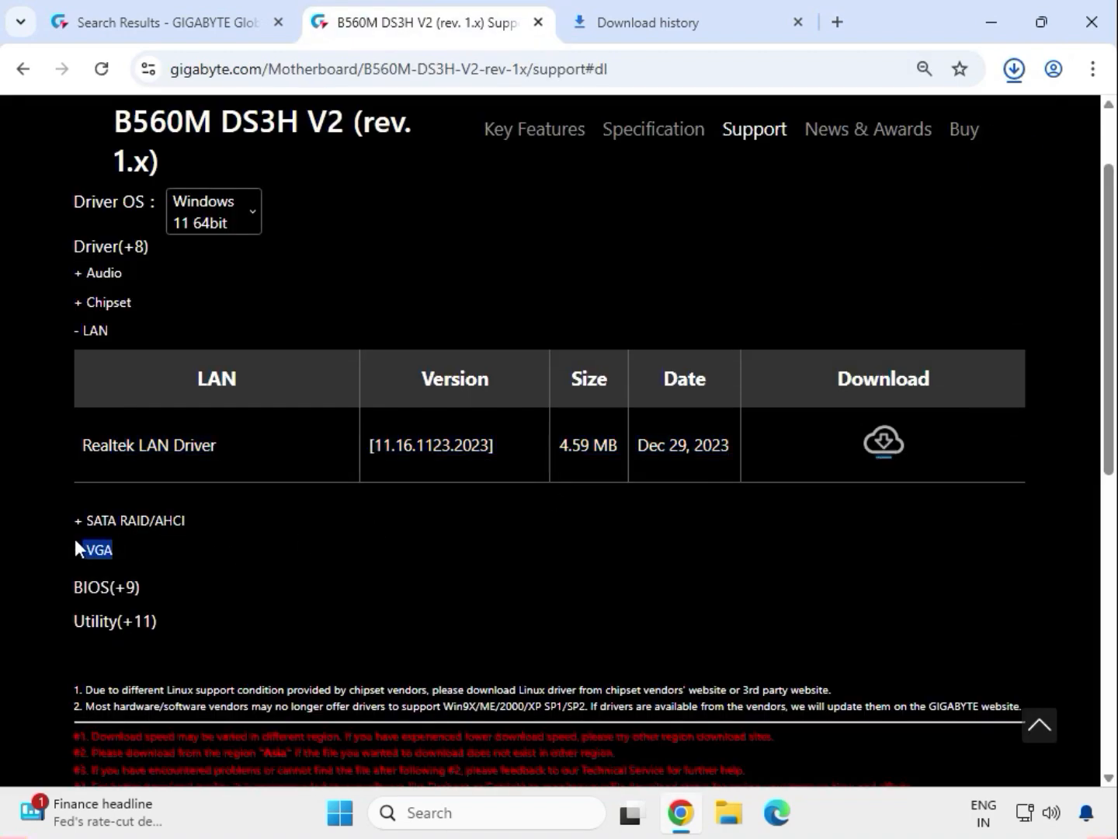
pyautogui.moveTo(81, 505); pyautogui.dragTo(903, 521)
pyautogui.click(903, 522)
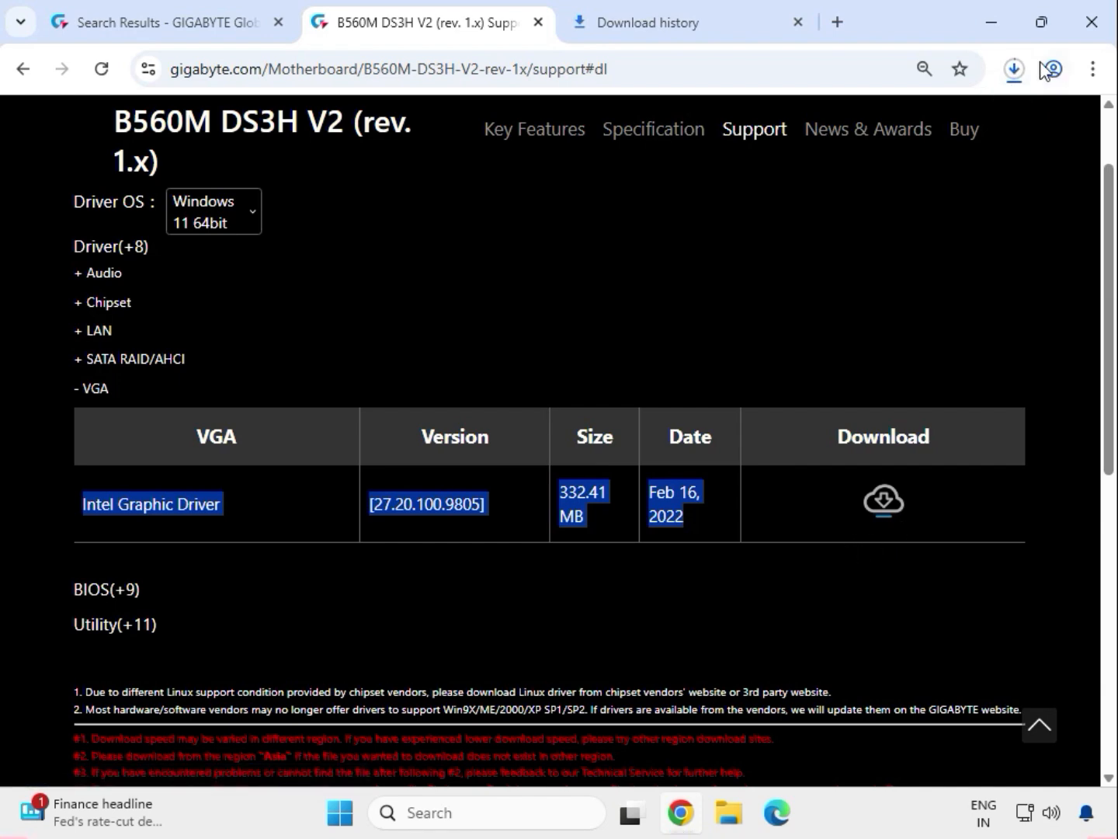
# Show the downloaded LAN driver archive in its Downloads folder in File Explorer from the recent download history.
pyautogui.click(1013, 71)
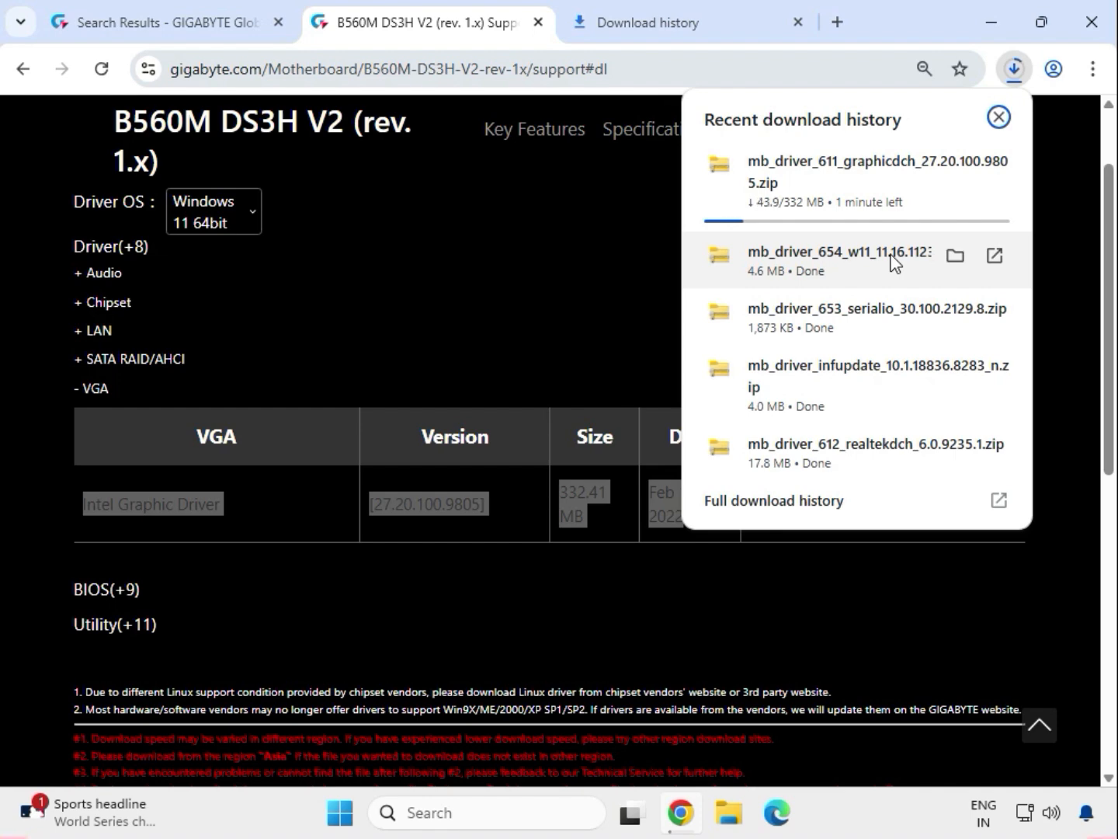
pyautogui.click(953, 255)
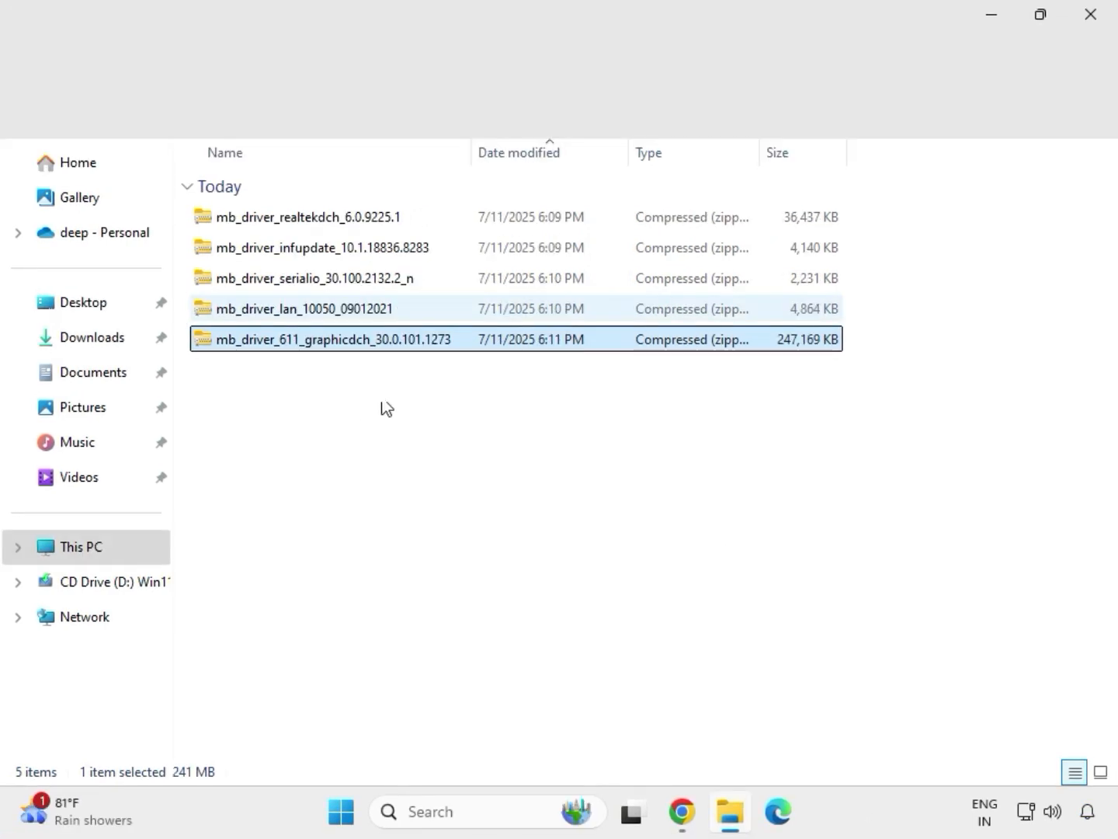
pyautogui.moveTo(398, 376); pyautogui.dragTo(345, 205)
# Extract the graphics driver archive mb_driver_611_graphicdch_30.0.101.1273 to its suggested folder and close the extracted folder's window.
pyautogui.click(390, 344)
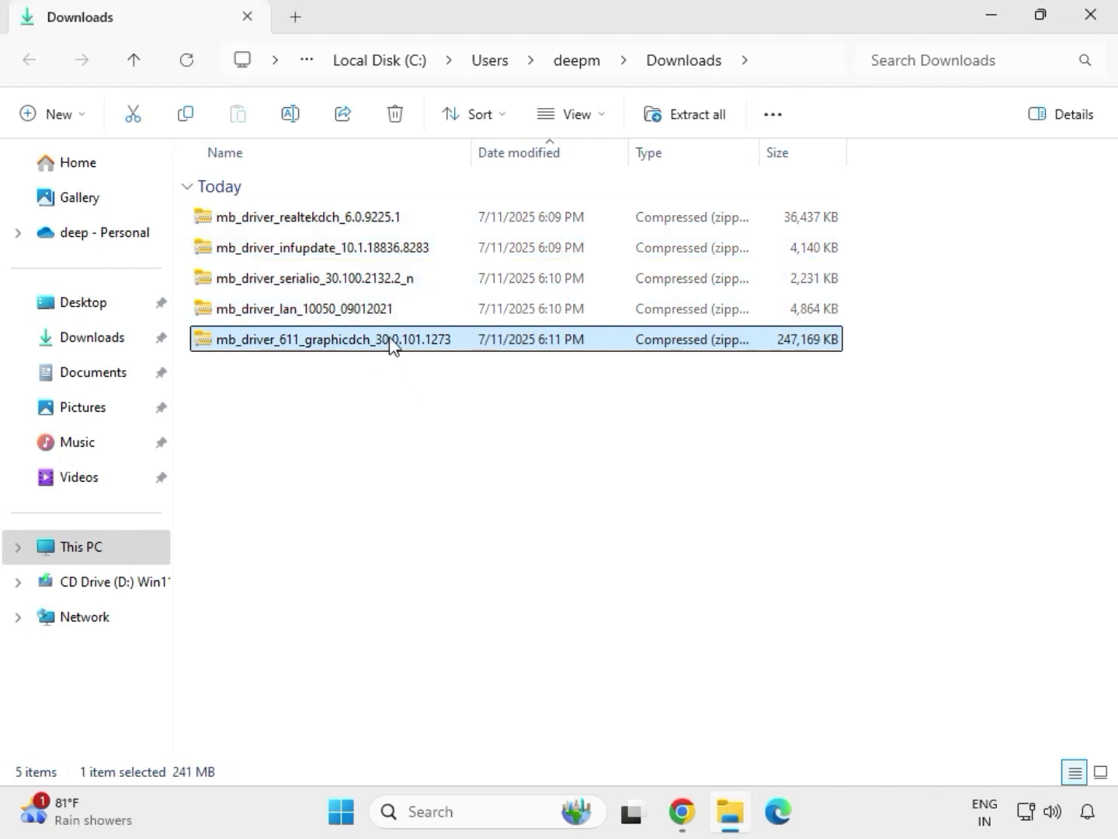
pyautogui.rightClick(389, 342)
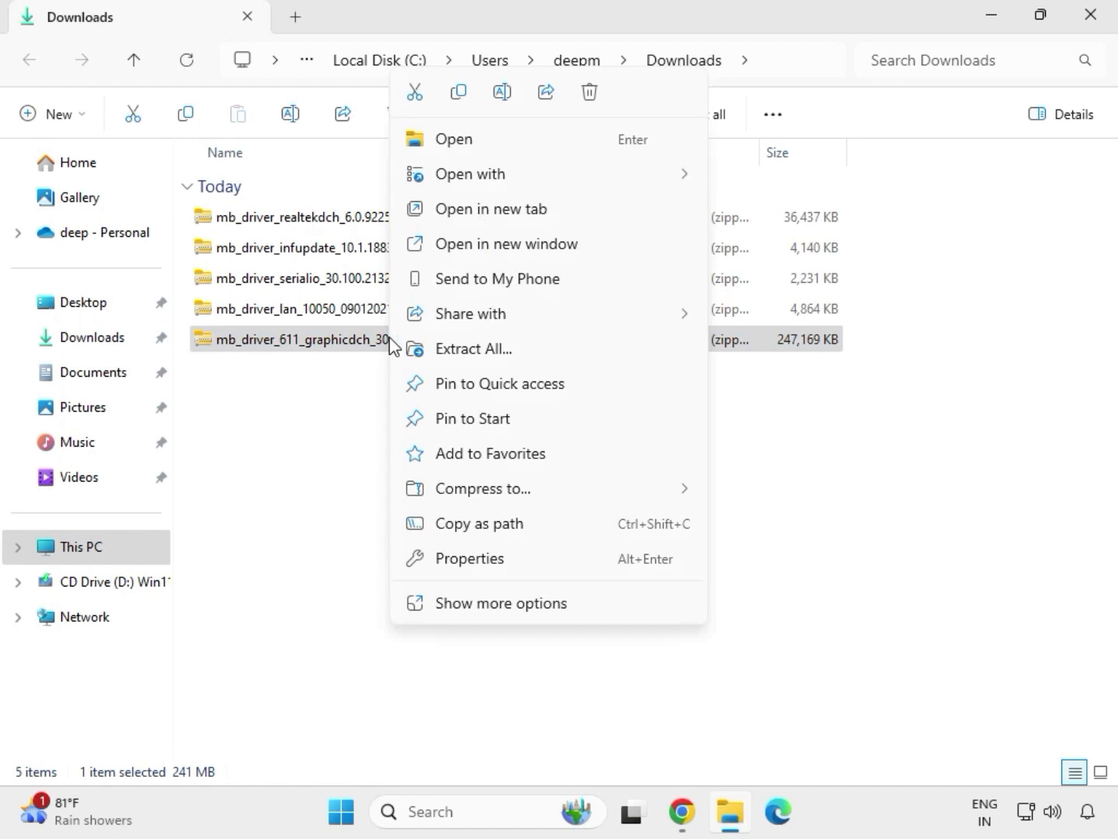
pyautogui.click(499, 605)
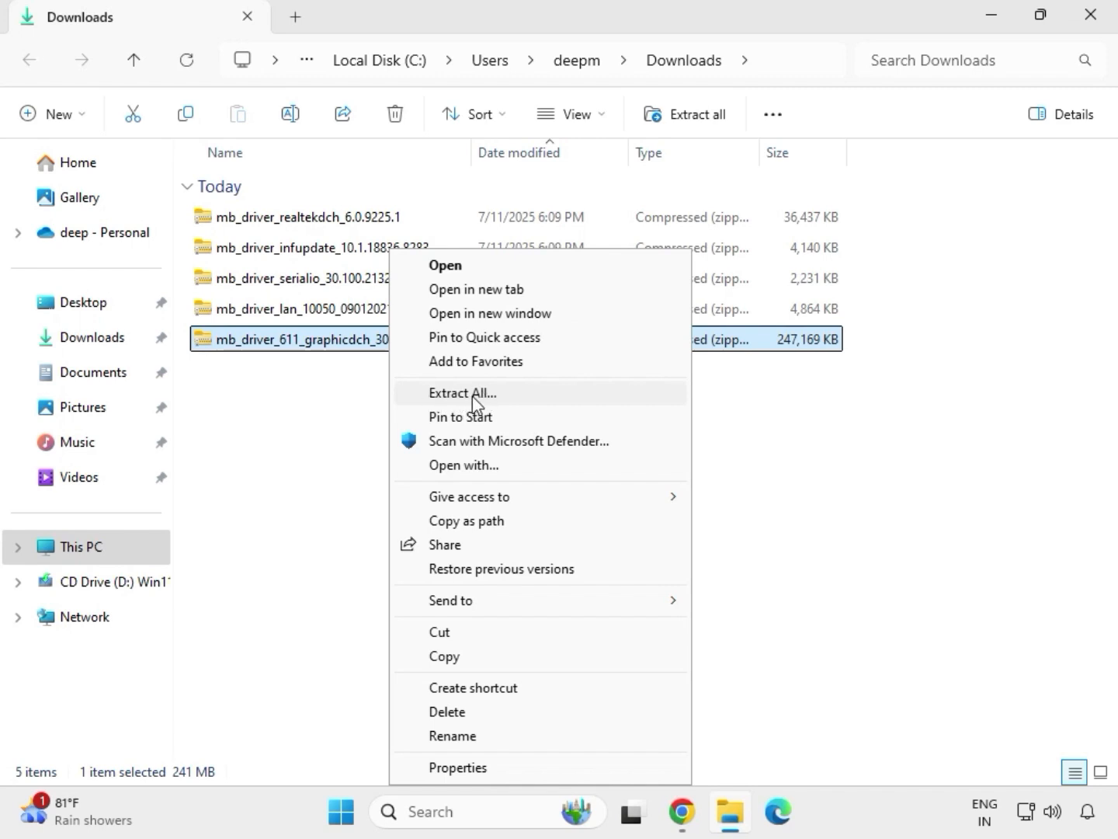
pyautogui.click(472, 395)
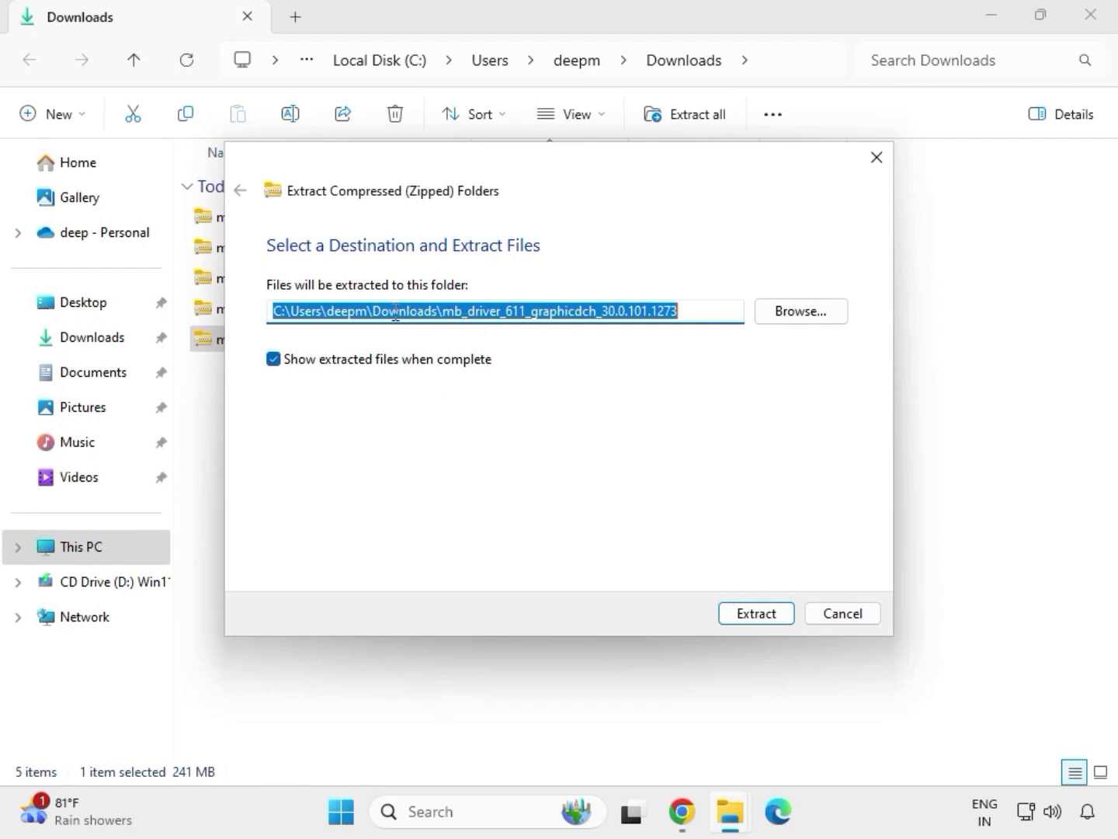
pyautogui.click(763, 615)
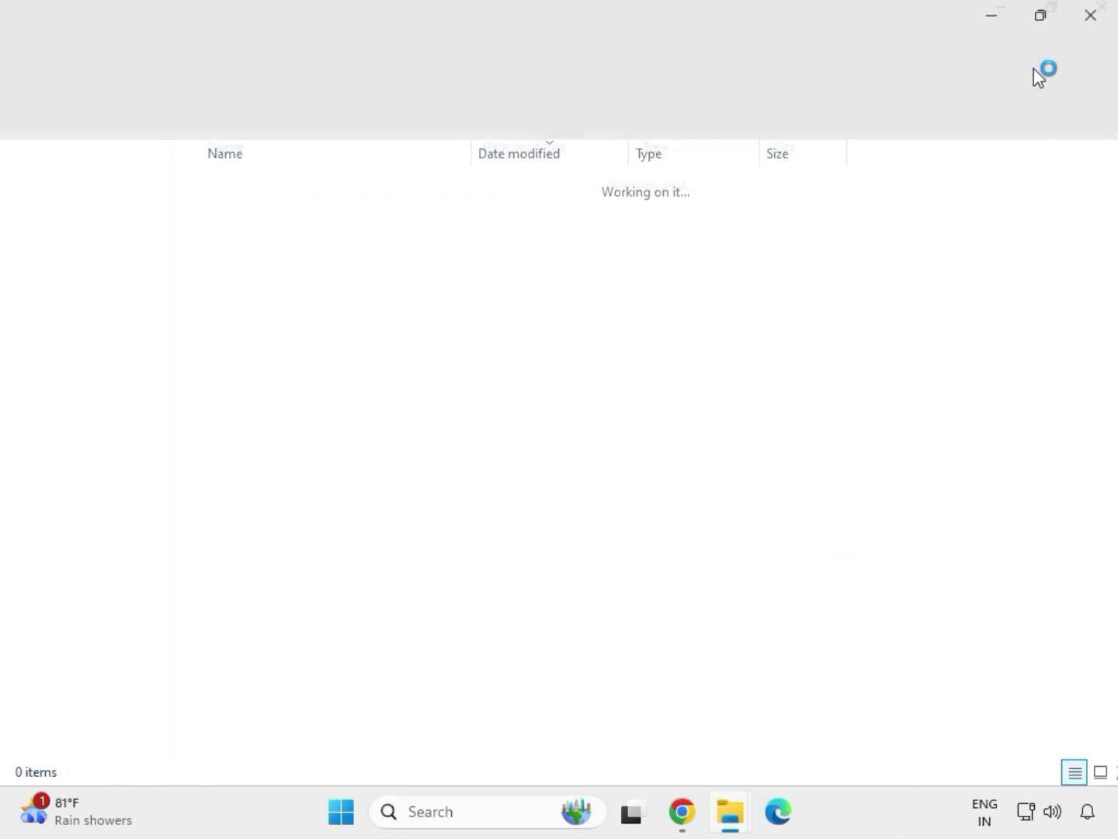
pyautogui.click(1089, 17)
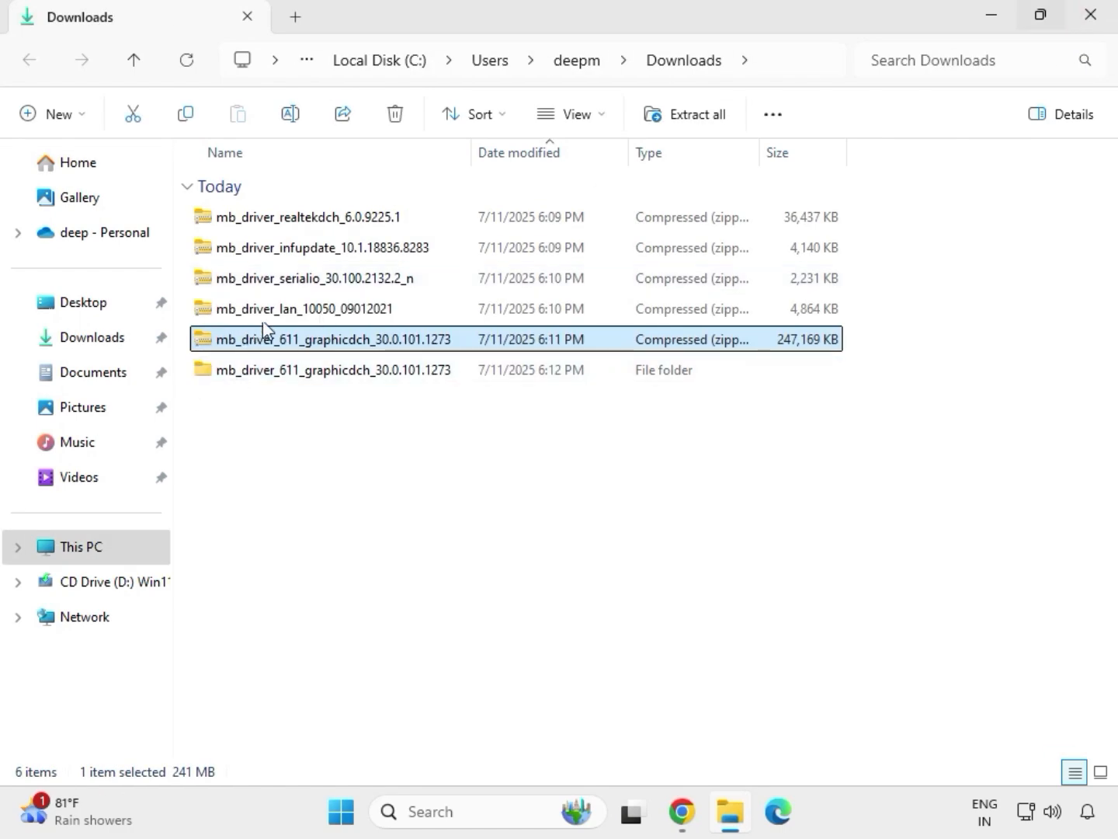
# Extract the LAN driver archive mb_driver_lan_10050_09012021 to its suggested folder and close the extracted folder's window.
pyautogui.click(283, 315)
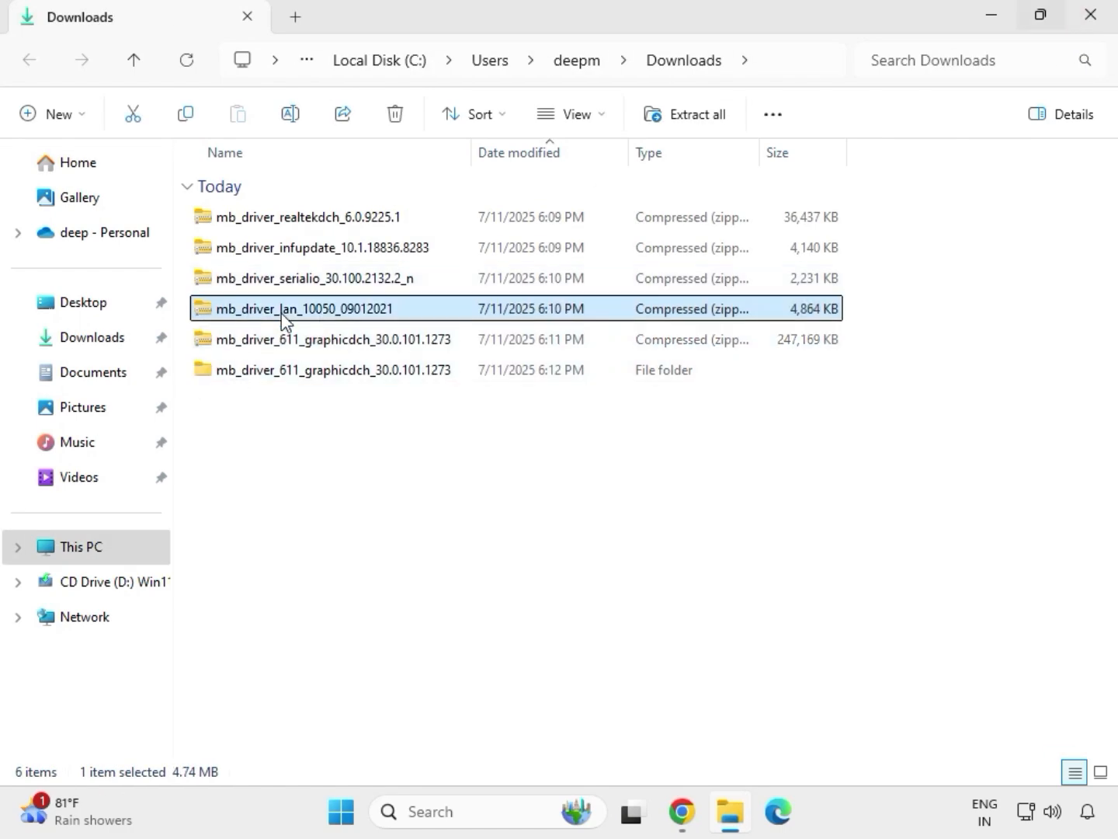
pyautogui.rightClick(282, 314)
pyautogui.click(373, 609)
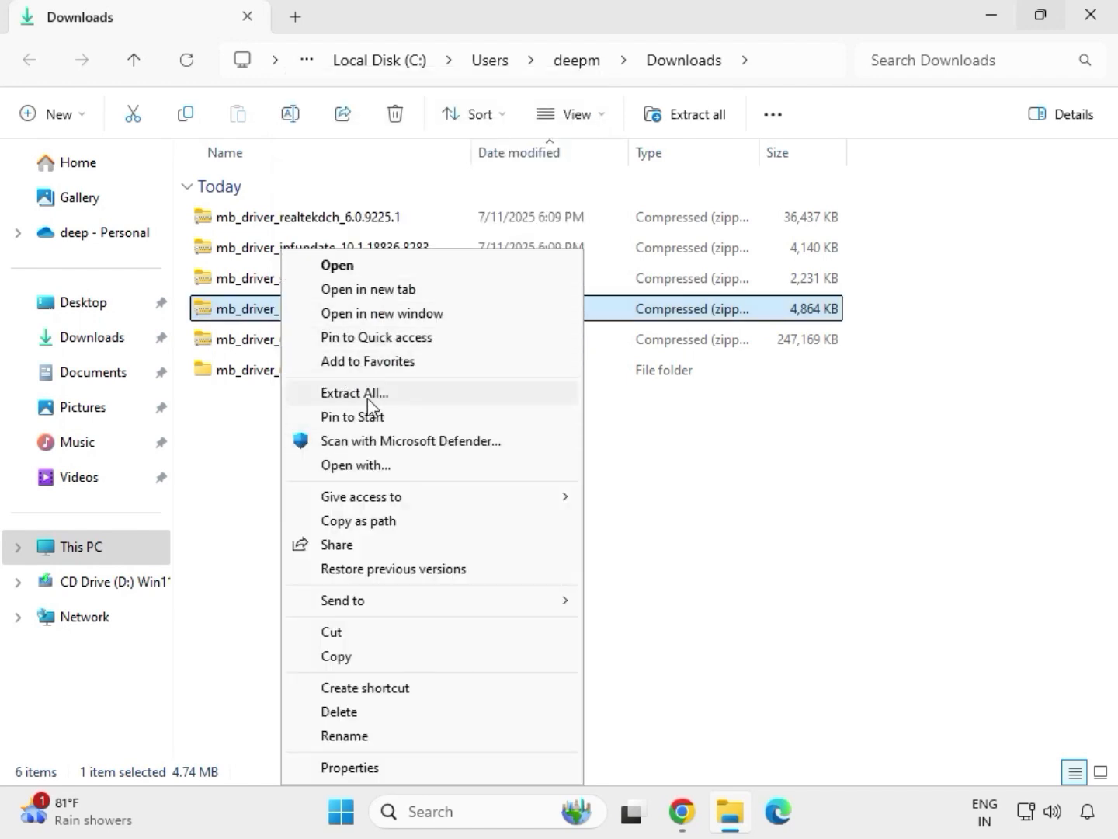
pyautogui.click(352, 394)
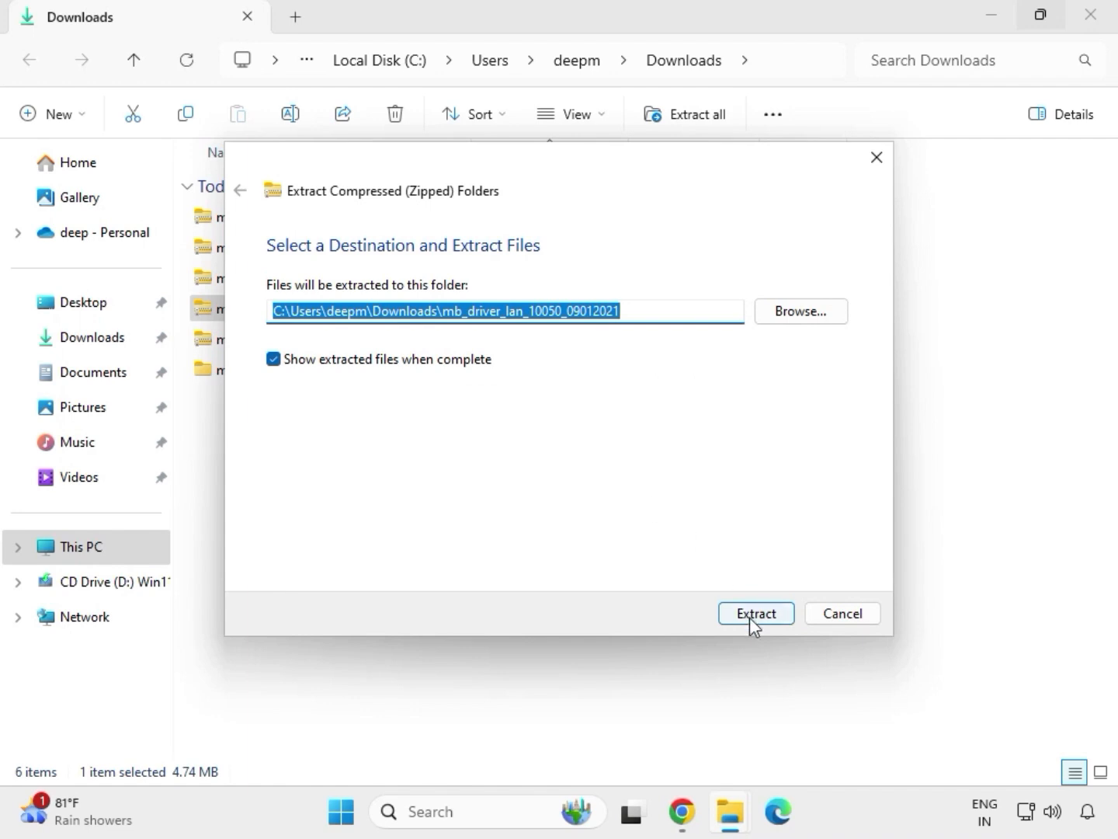
pyautogui.click(749, 618)
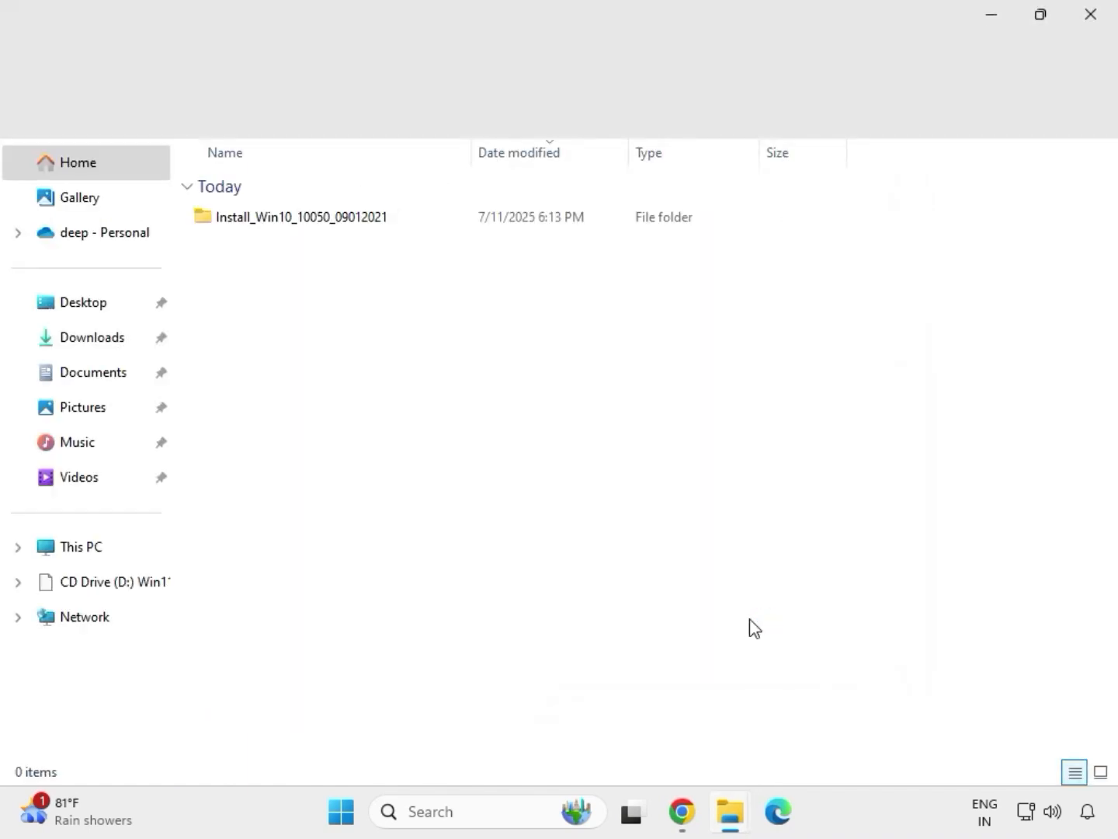
pyautogui.click(1090, 15)
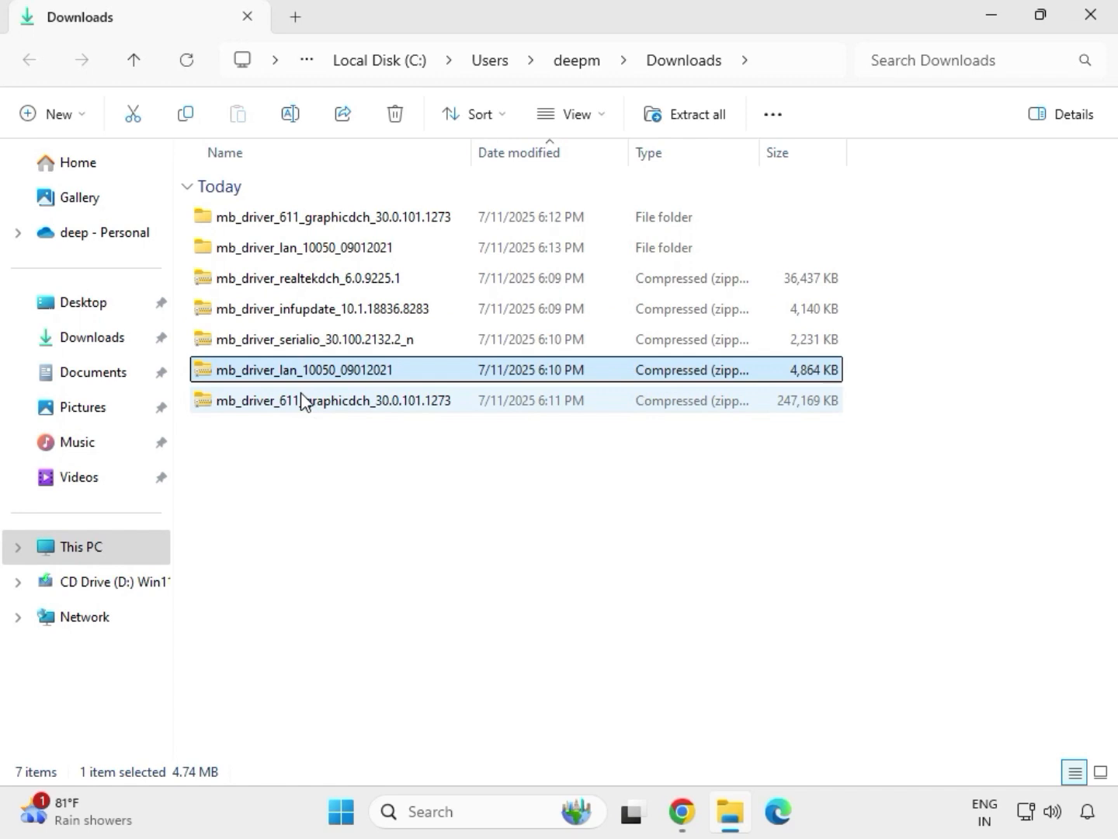
# Extract the serial I/O driver archive mb_driver_serialio_30.100.2132.2_n to its suggested folder.
pyautogui.click(282, 349)
pyautogui.rightClick(281, 349)
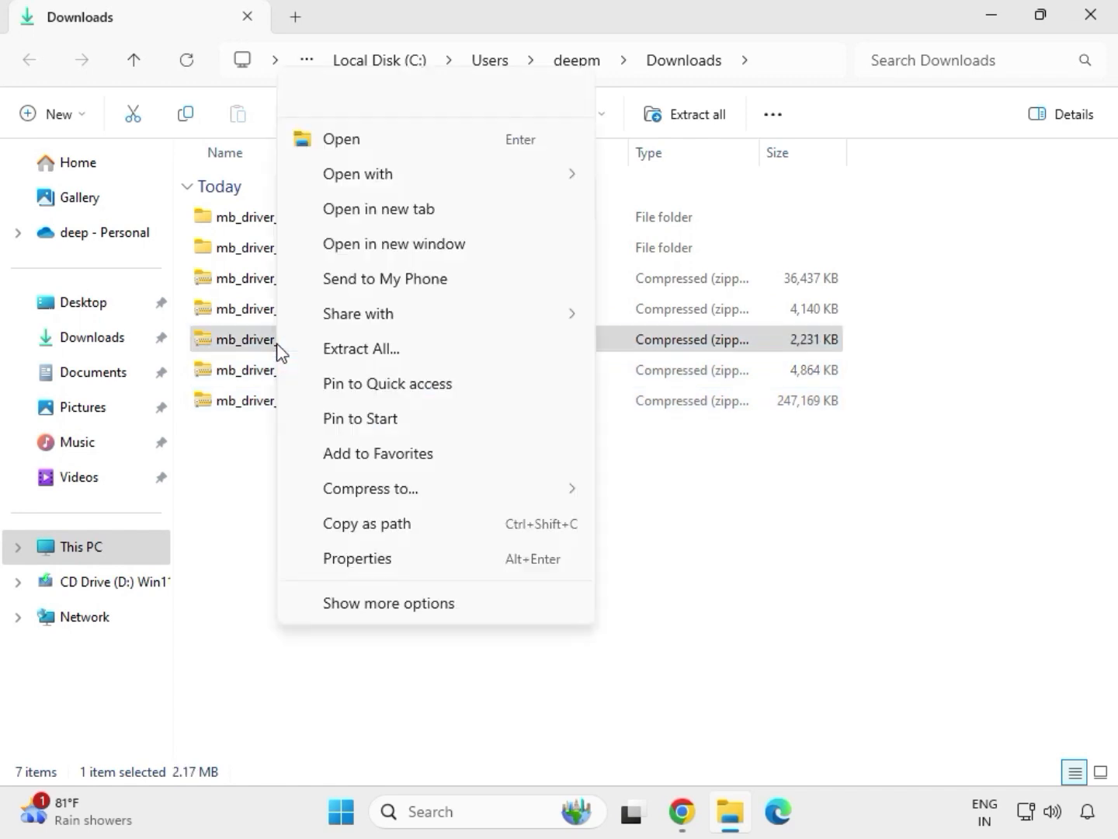
pyautogui.click(345, 351)
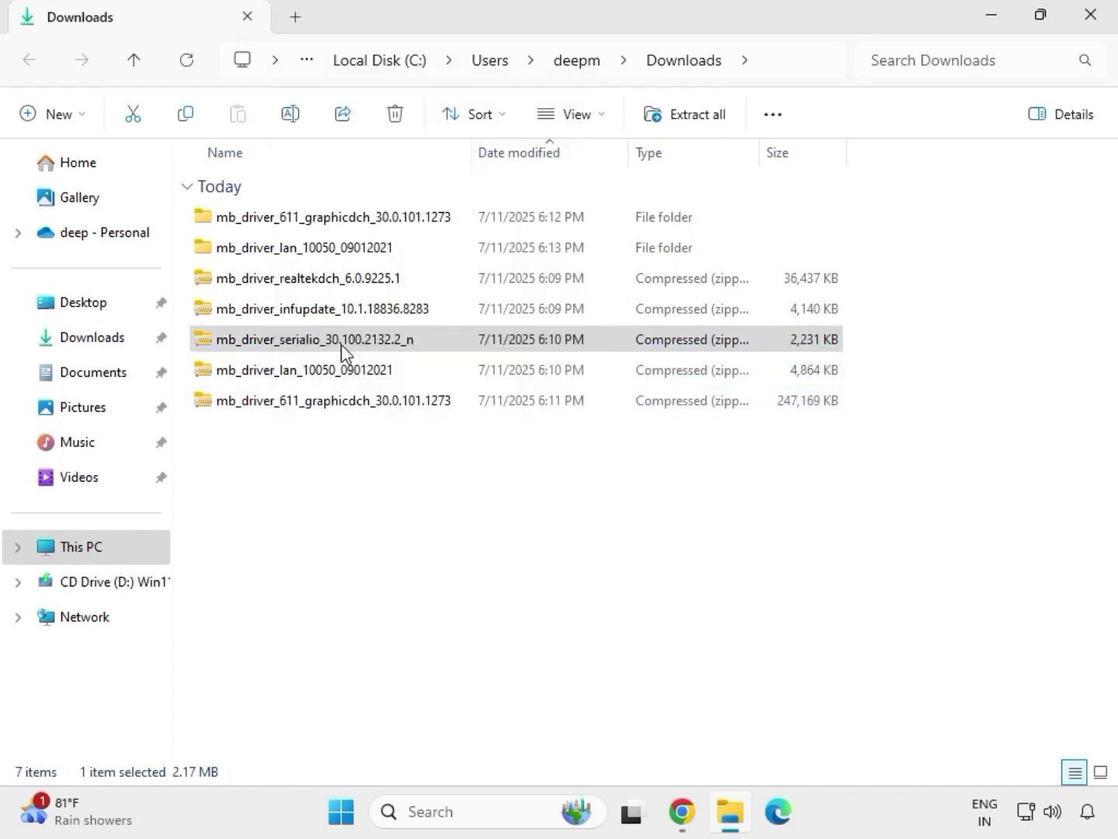
pyautogui.click(748, 613)
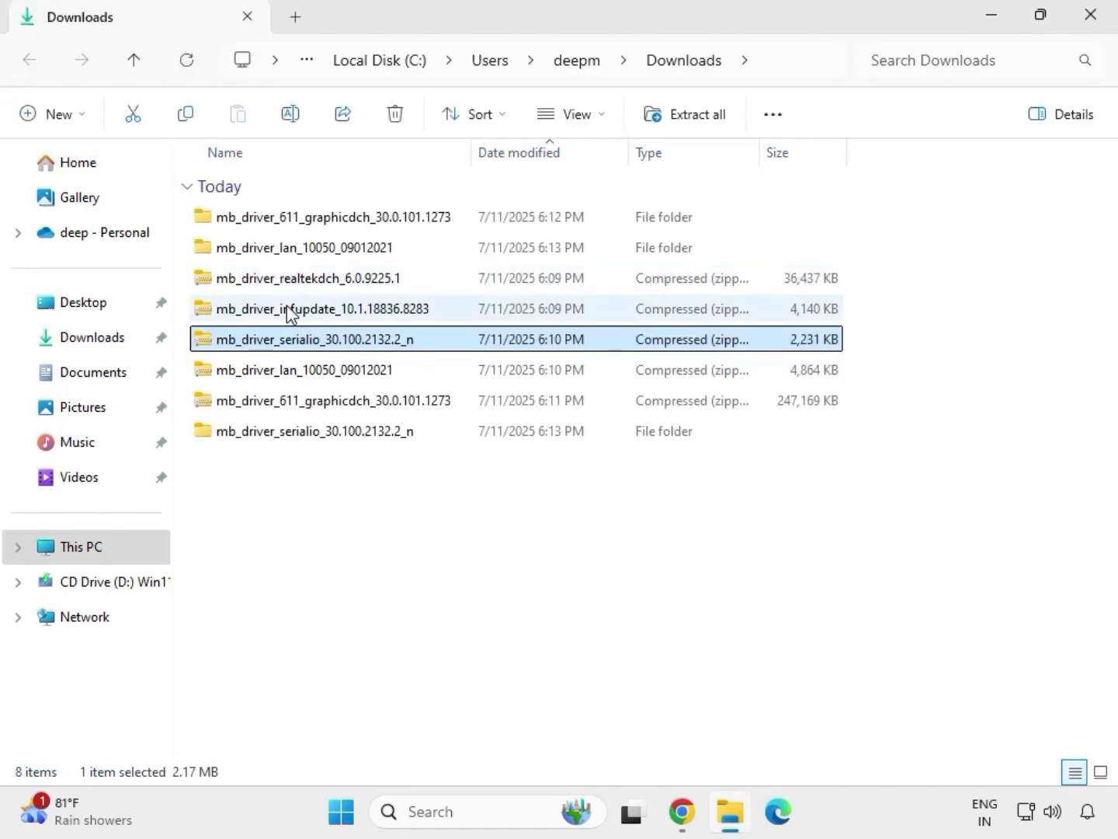
# Extract the chipset driver archive mb_driver_infupdate_10.1.18836.8283 to its suggested folder and close the extracted folder's window.
pyautogui.click(288, 311)
pyautogui.rightClick(289, 311)
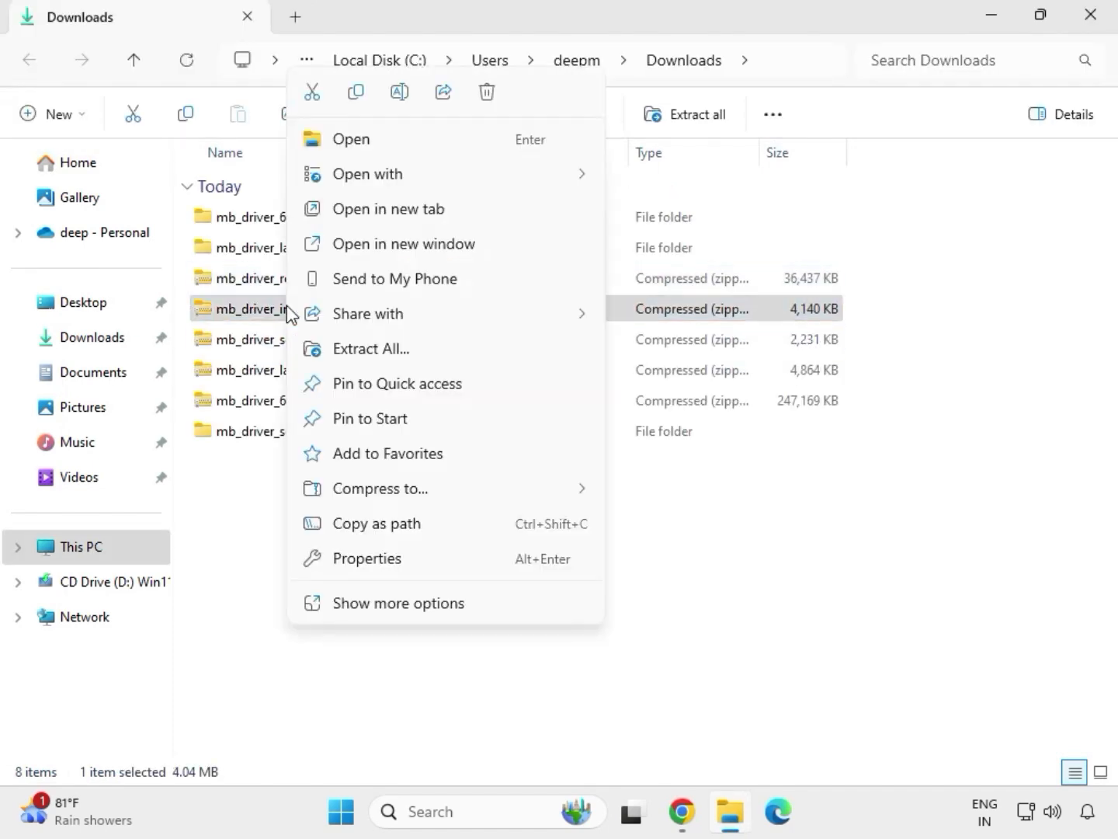
pyautogui.click(392, 348)
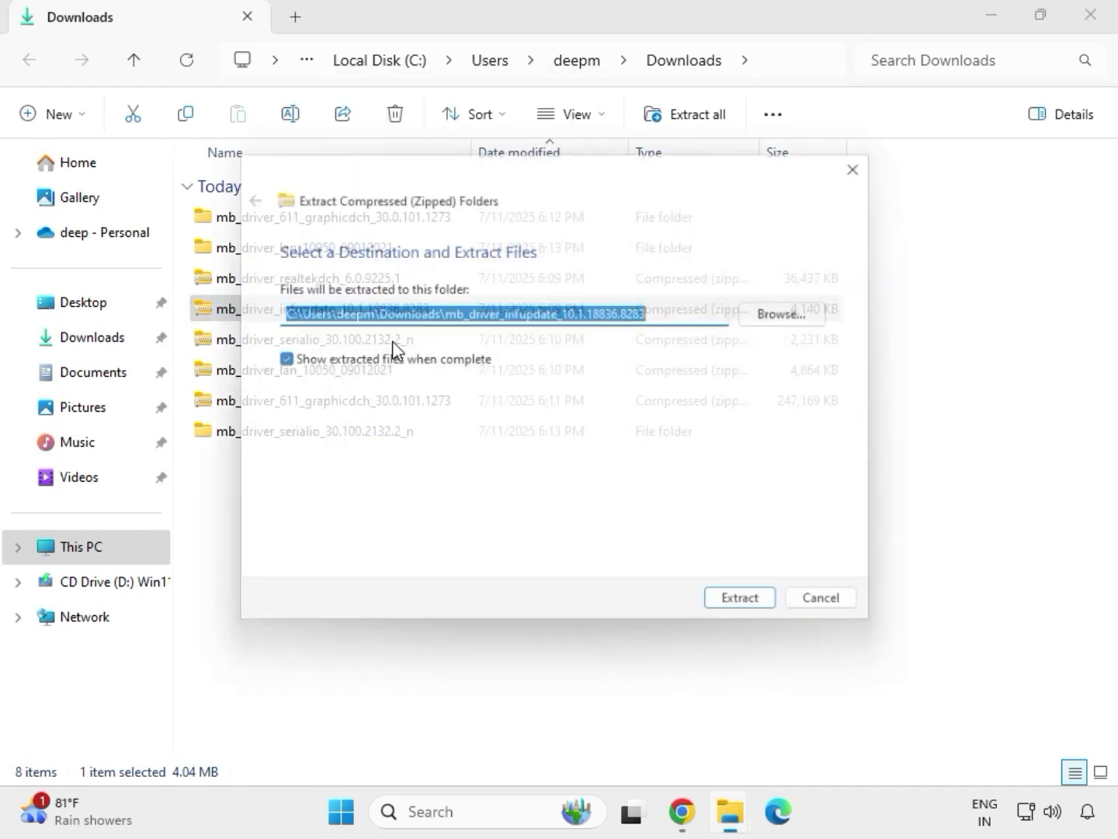
pyautogui.click(745, 614)
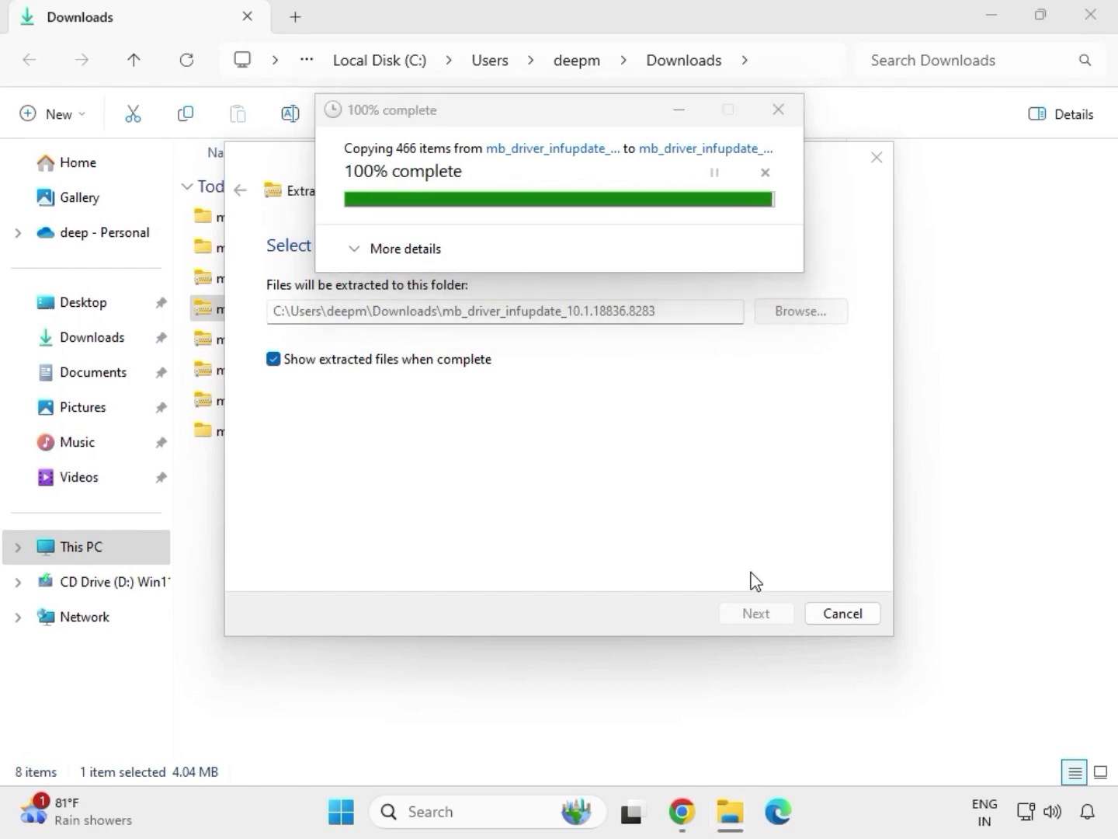
pyautogui.click(1091, 16)
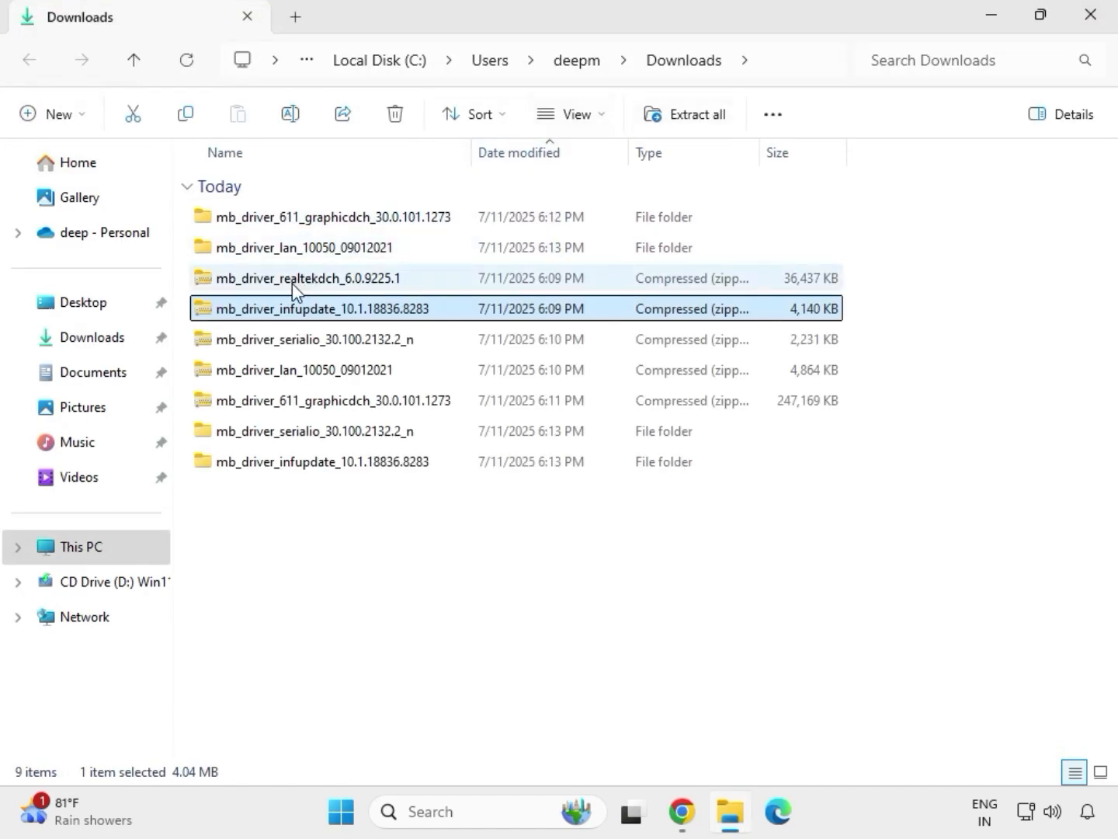
# Extract the audio driver archive mb_driver_realtekdch_6.0.9225.1 to its suggested folder and close the extracted folder's window.
pyautogui.click(299, 281)
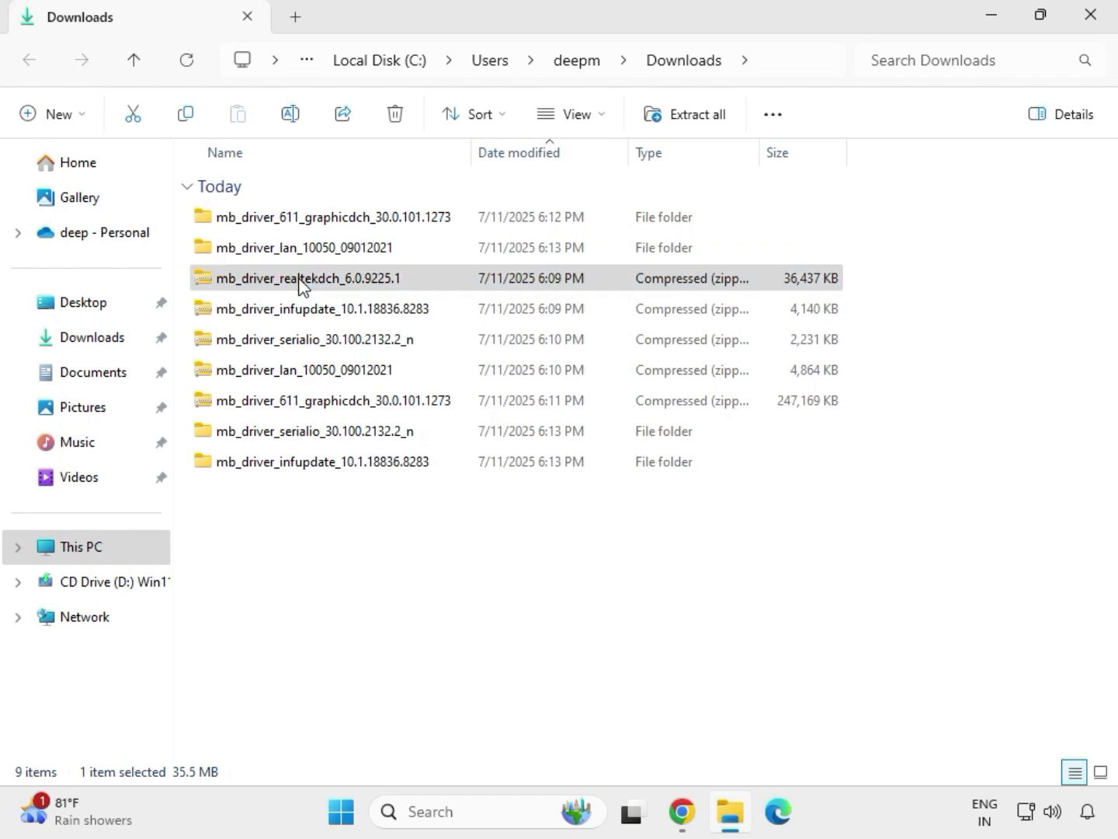
pyautogui.rightClick(300, 281)
pyautogui.click(368, 351)
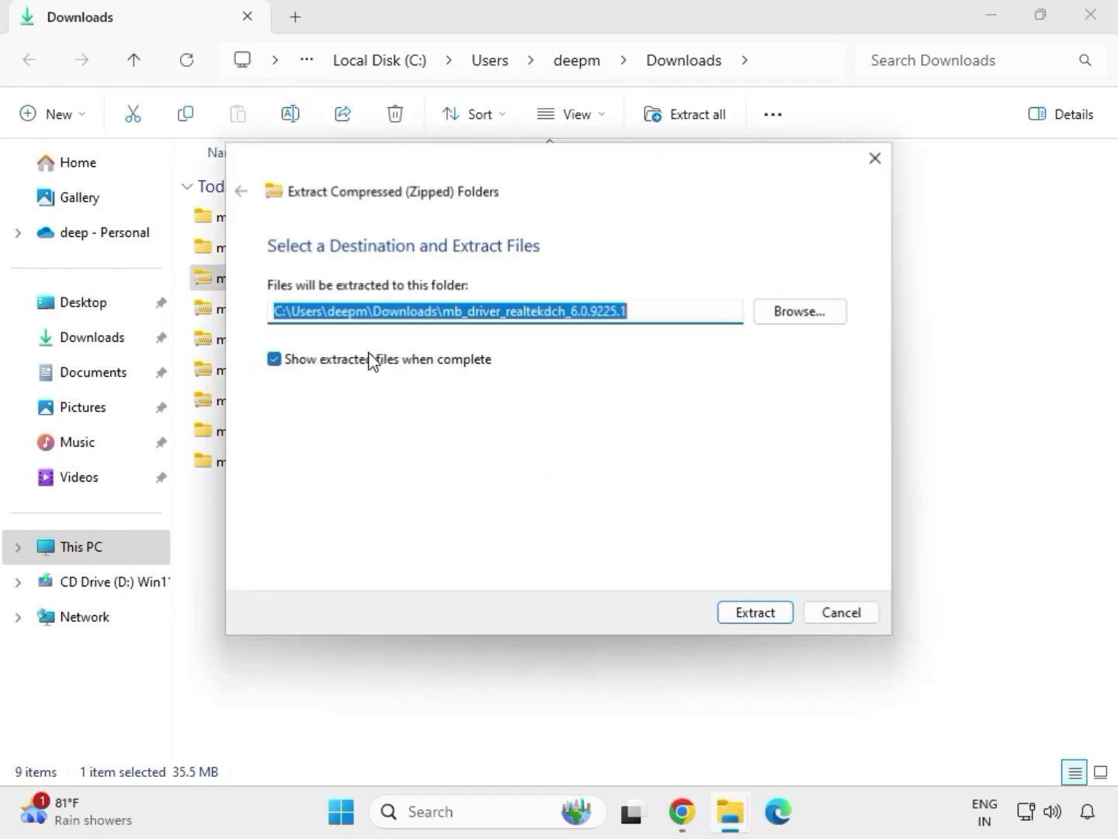
pyautogui.click(730, 613)
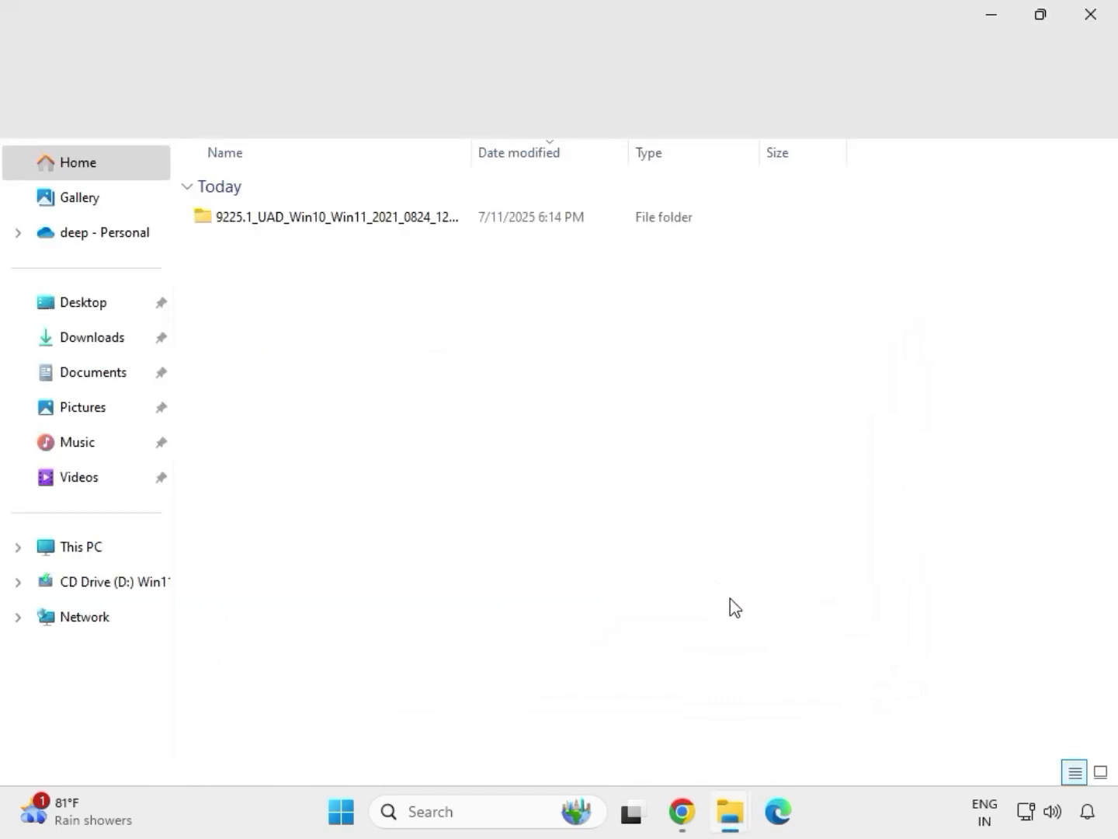
pyautogui.click(1092, 25)
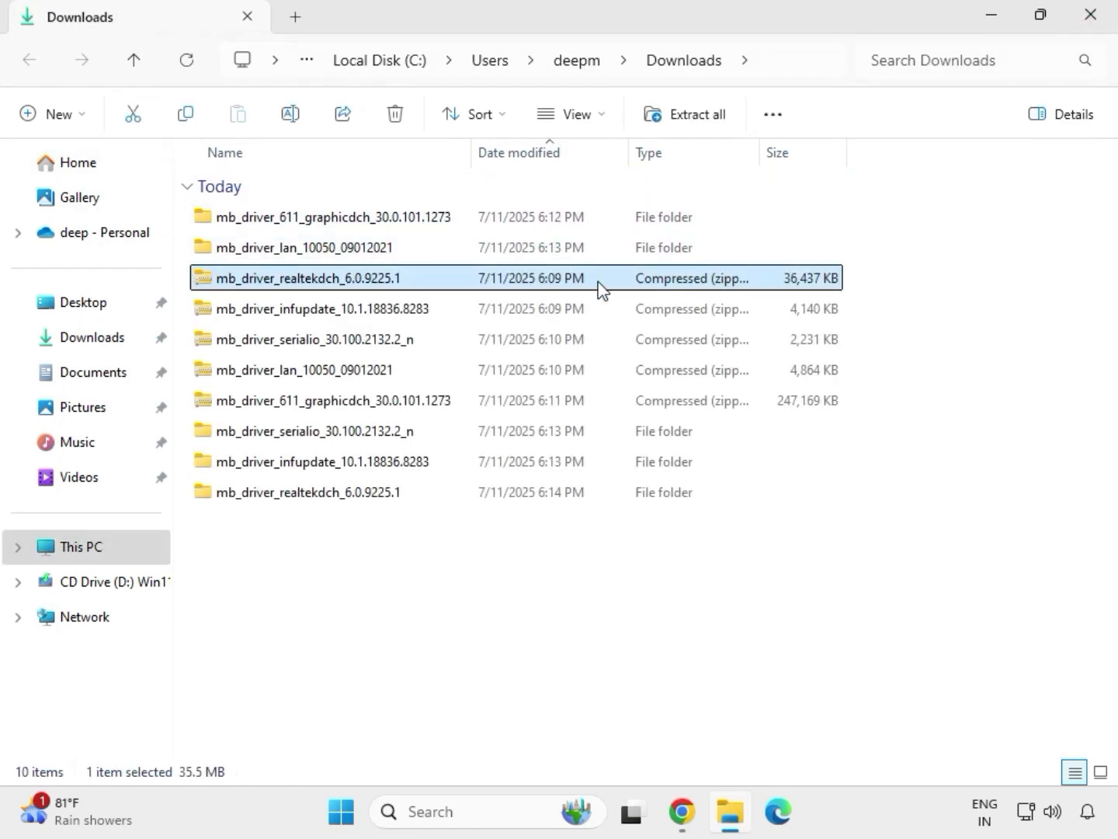
# Refresh the Downloads folder's file list and select the five extracted driver folders.
pyautogui.click(533, 624)
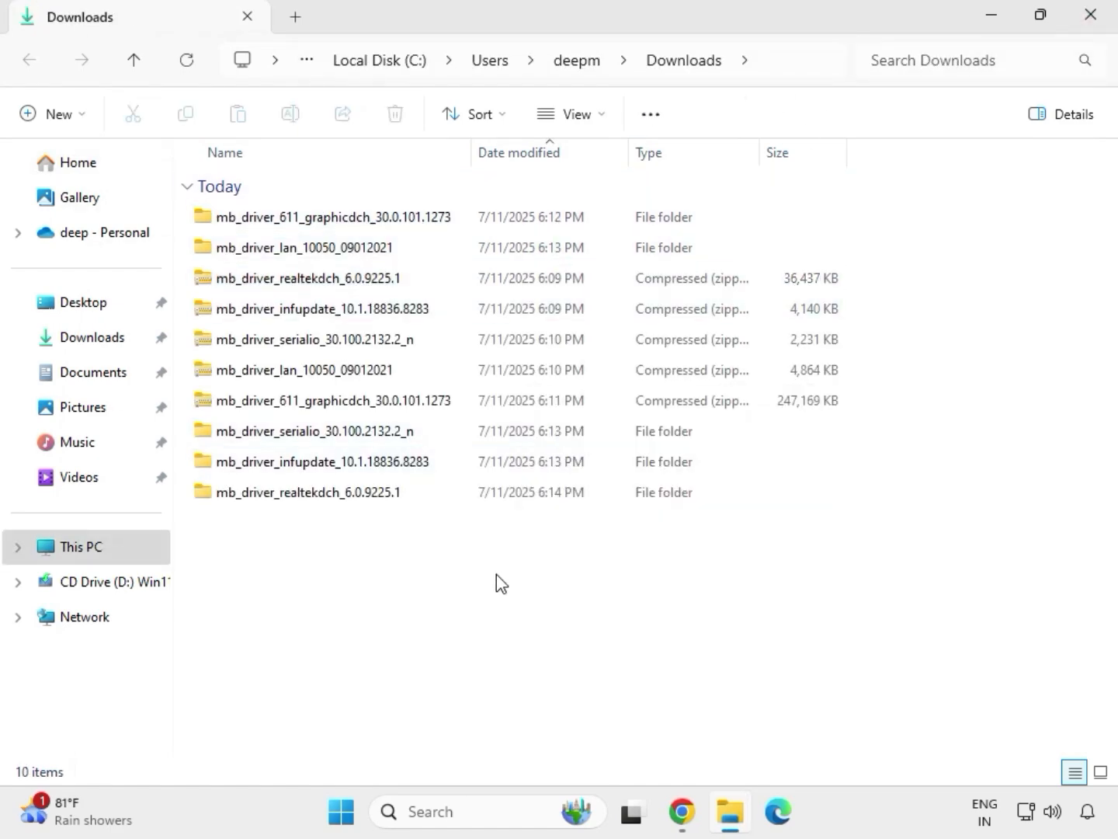
pyautogui.rightClick(469, 578)
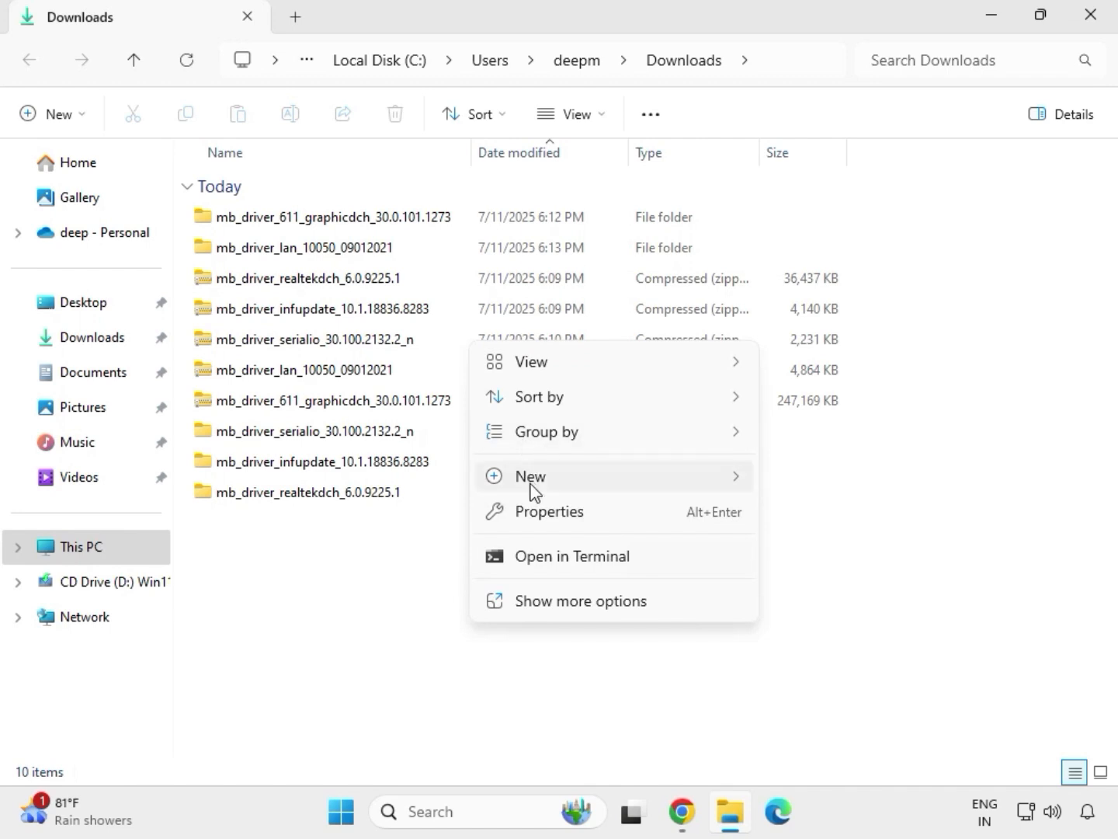
pyautogui.moveTo(533, 479)
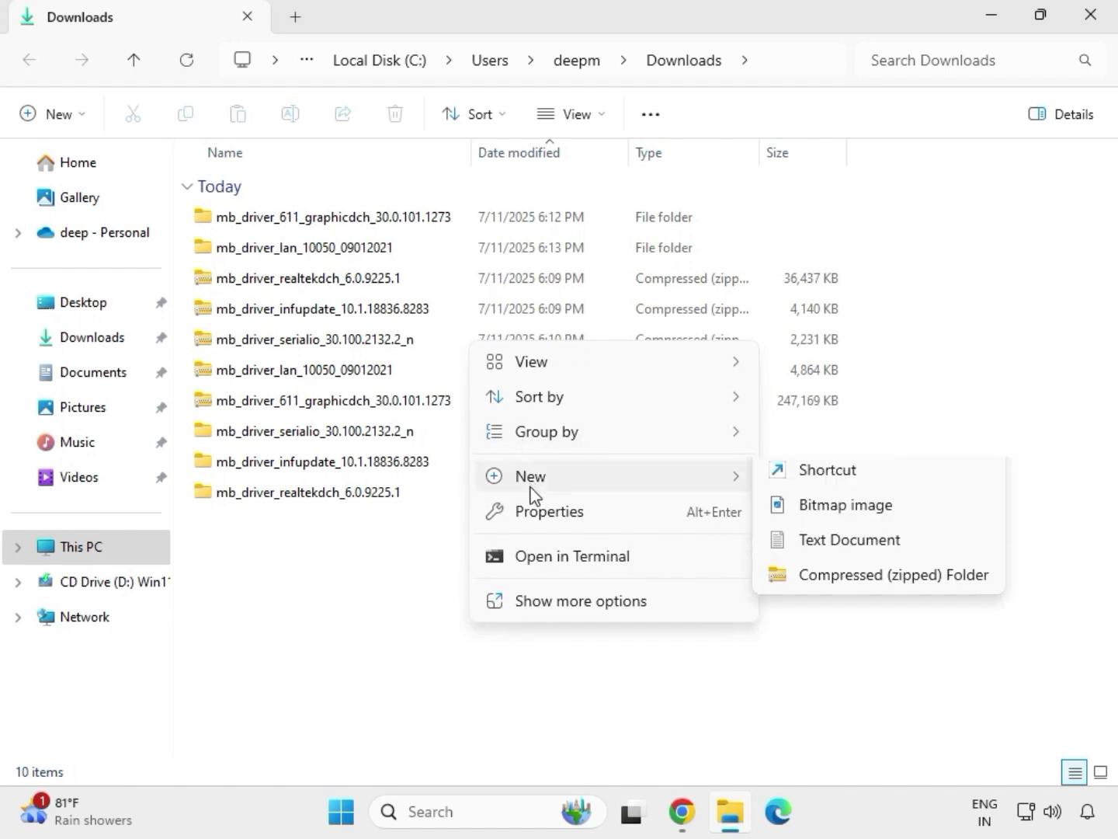
pyautogui.click(441, 546)
pyautogui.rightClick(441, 546)
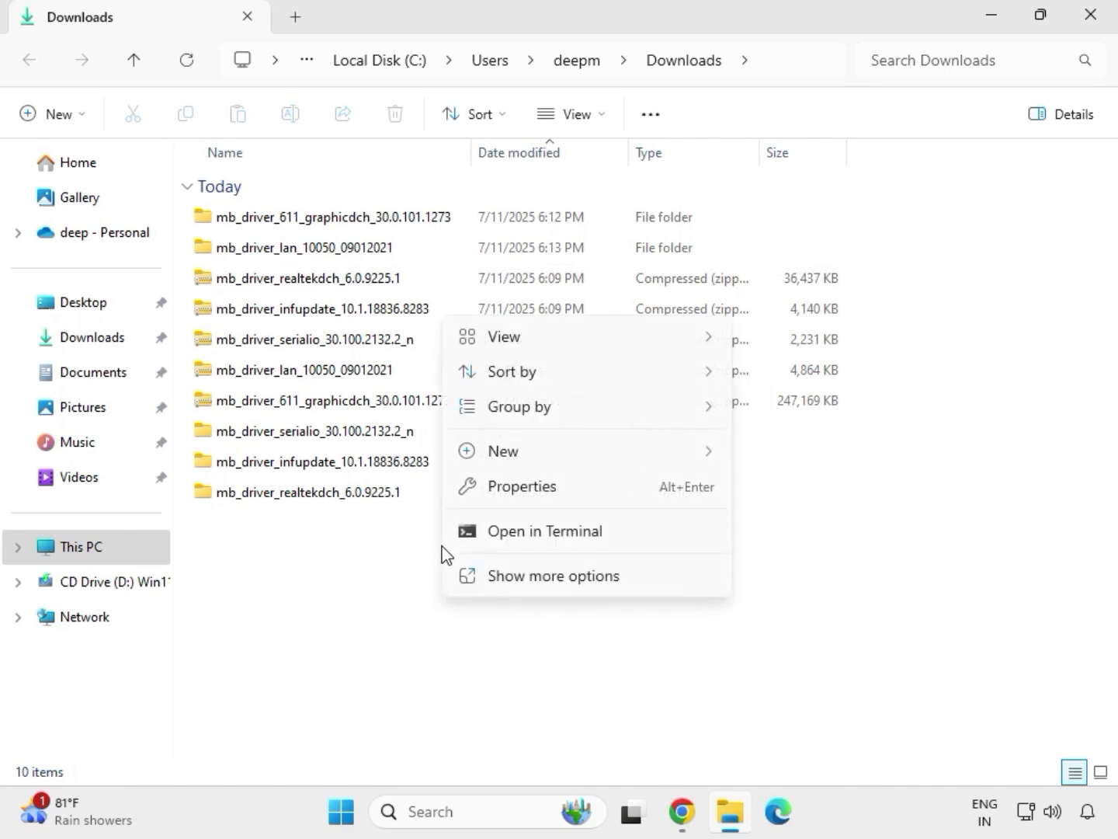
pyautogui.click(507, 573)
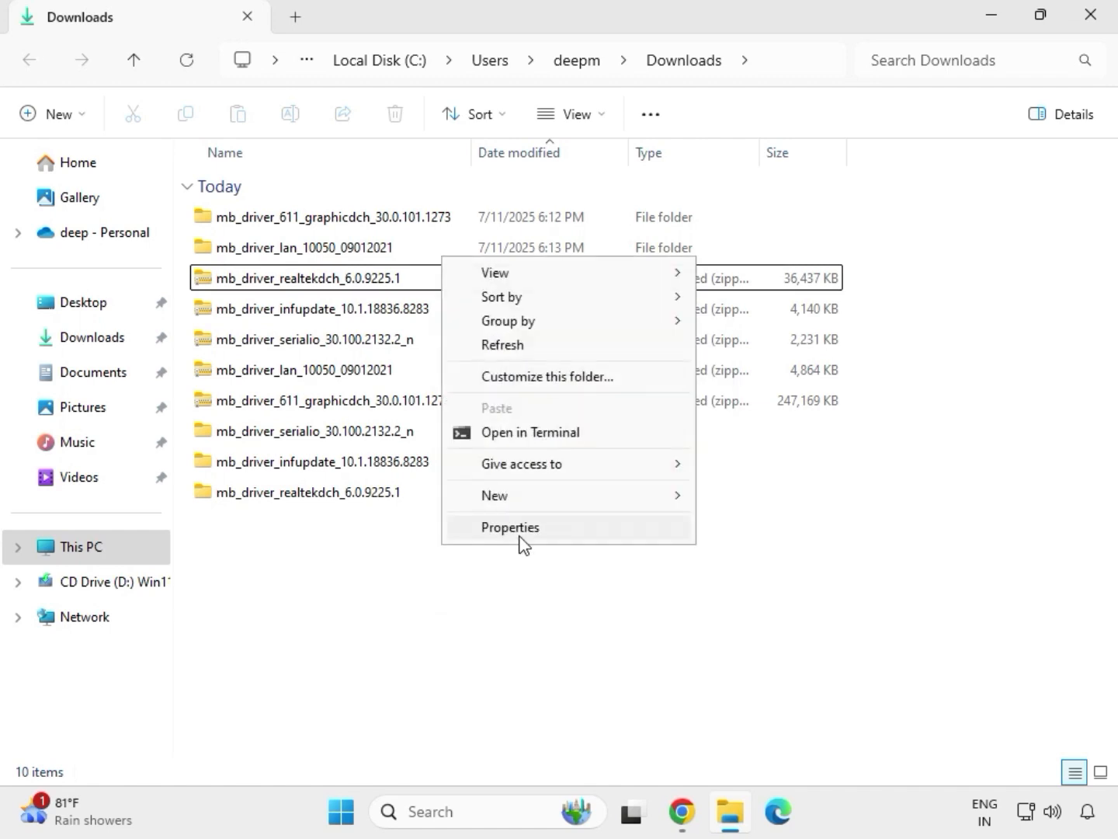
pyautogui.click(514, 347)
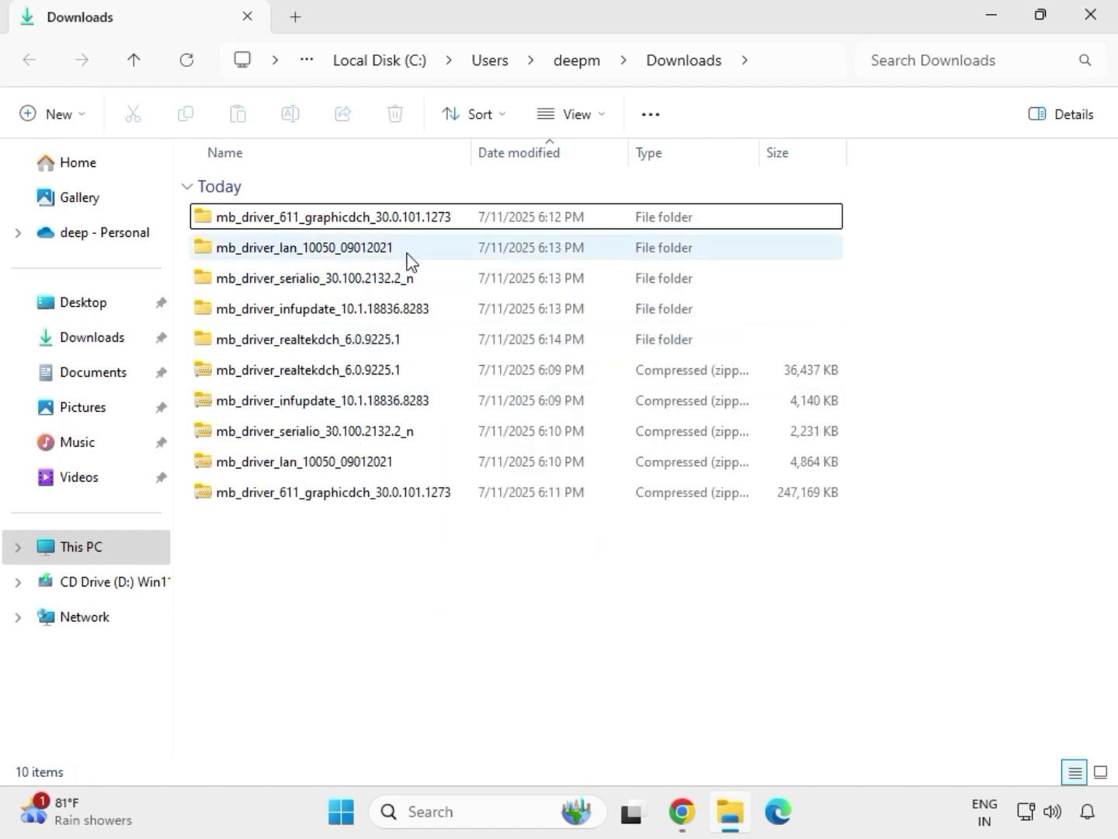
pyautogui.moveTo(850, 352); pyautogui.dragTo(553, 221)
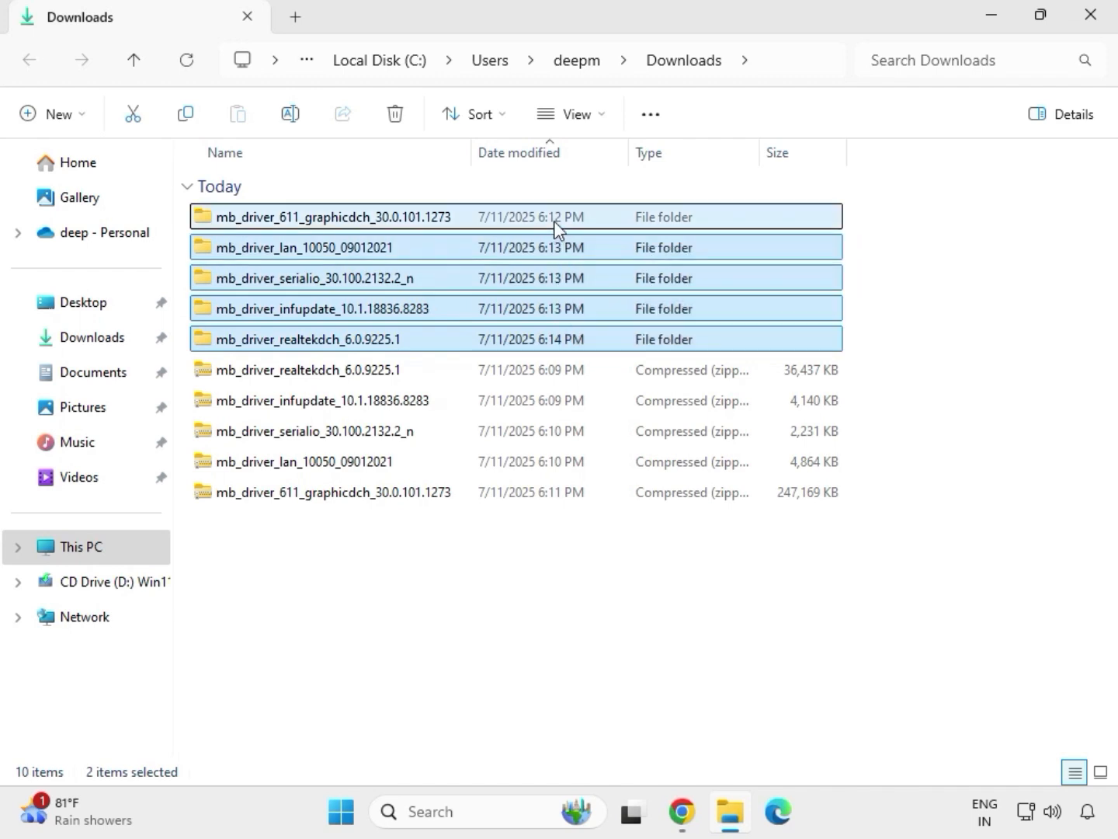
# Run mb_driver_611_graphicdch_30.0.101.1273 from its extracted folder as administrator, allowing it to make changes, and close the folder window.
pyautogui.click(326, 226)
pyautogui.doubleClick(357, 222)
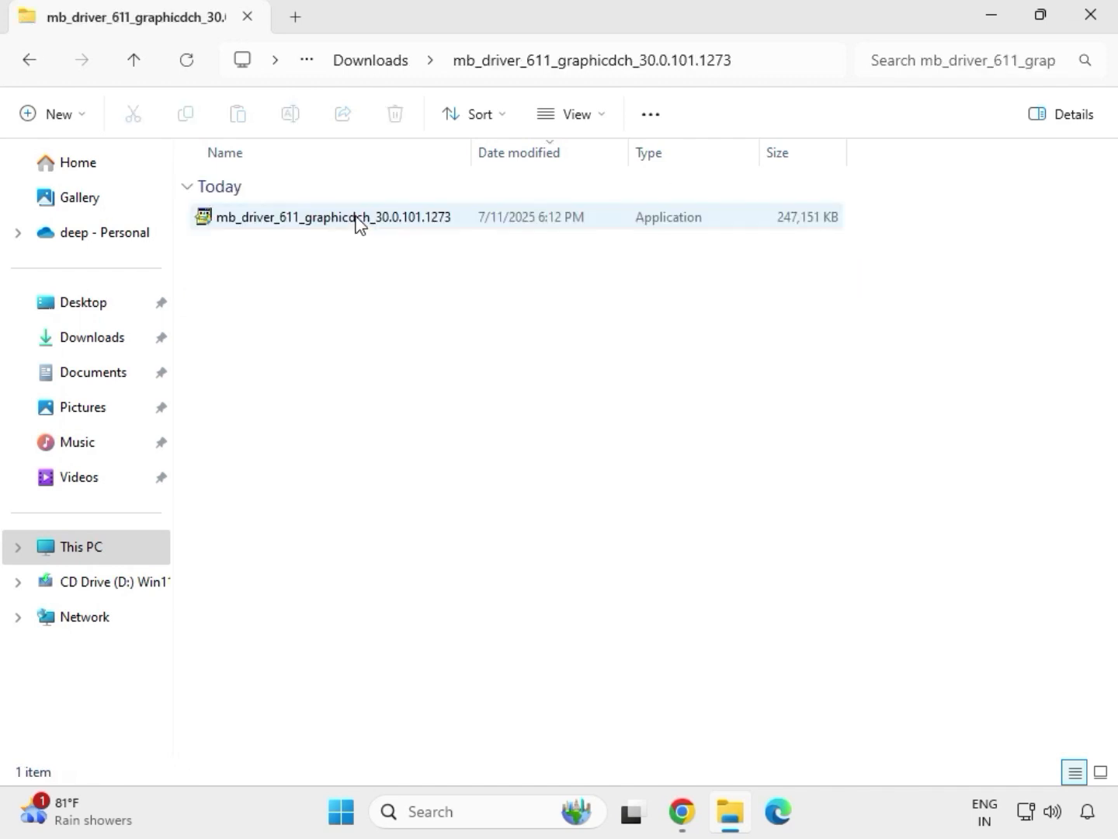
pyautogui.click(311, 222)
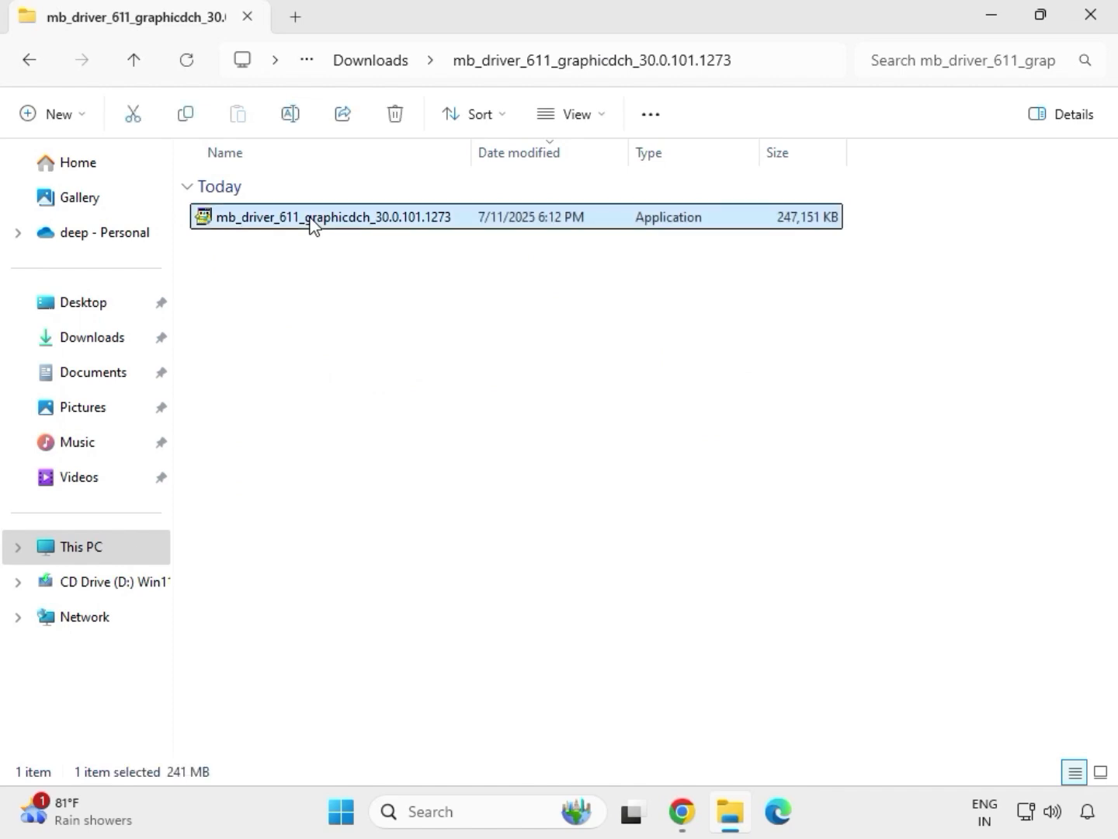
pyautogui.rightClick(313, 221)
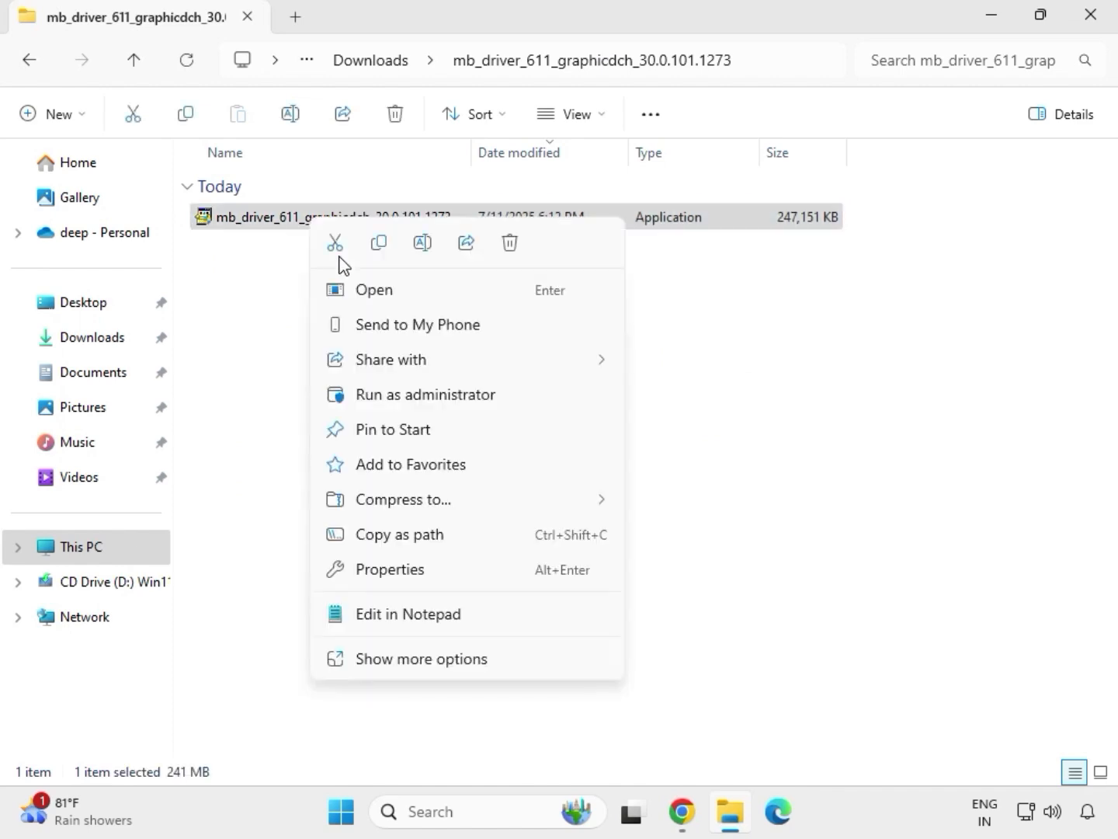
pyautogui.click(410, 397)
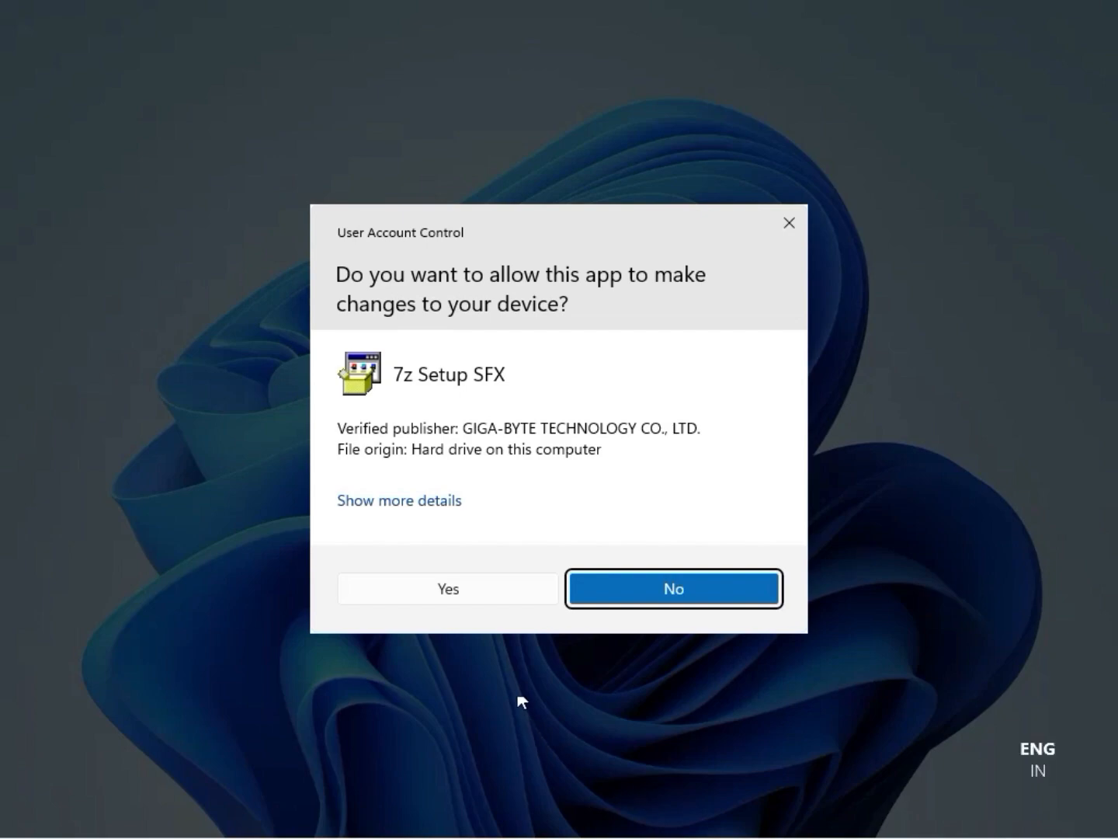
pyautogui.click(466, 588)
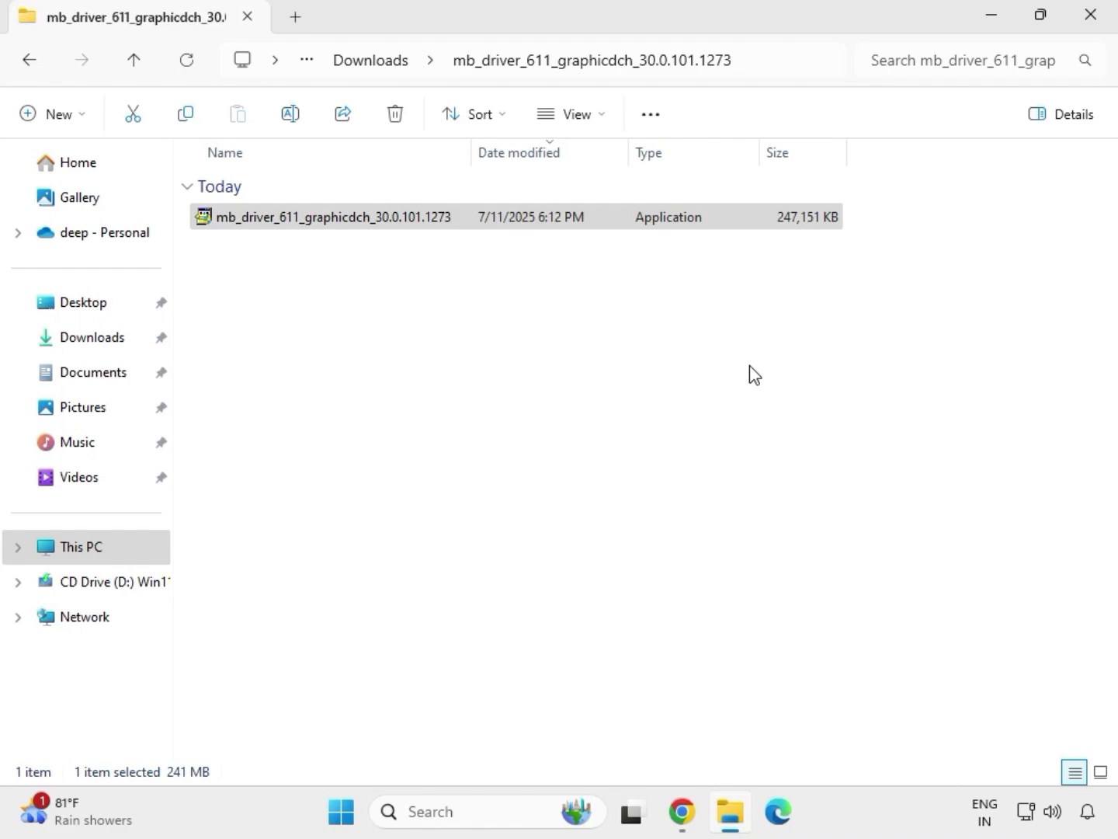
pyautogui.click(1102, 23)
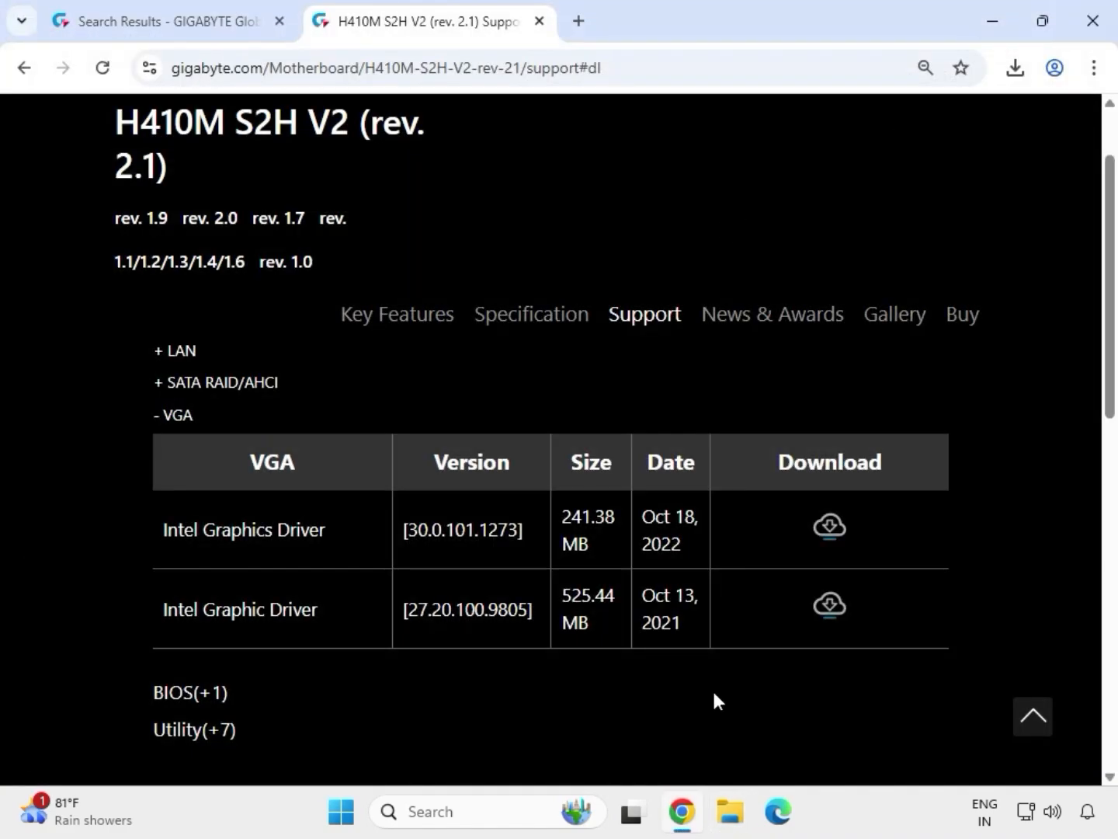
# Open the Downloads folder in a new File Explorer window and select the extracted folder mb_driver_lan_10050_09012021.
pyautogui.click(732, 821)
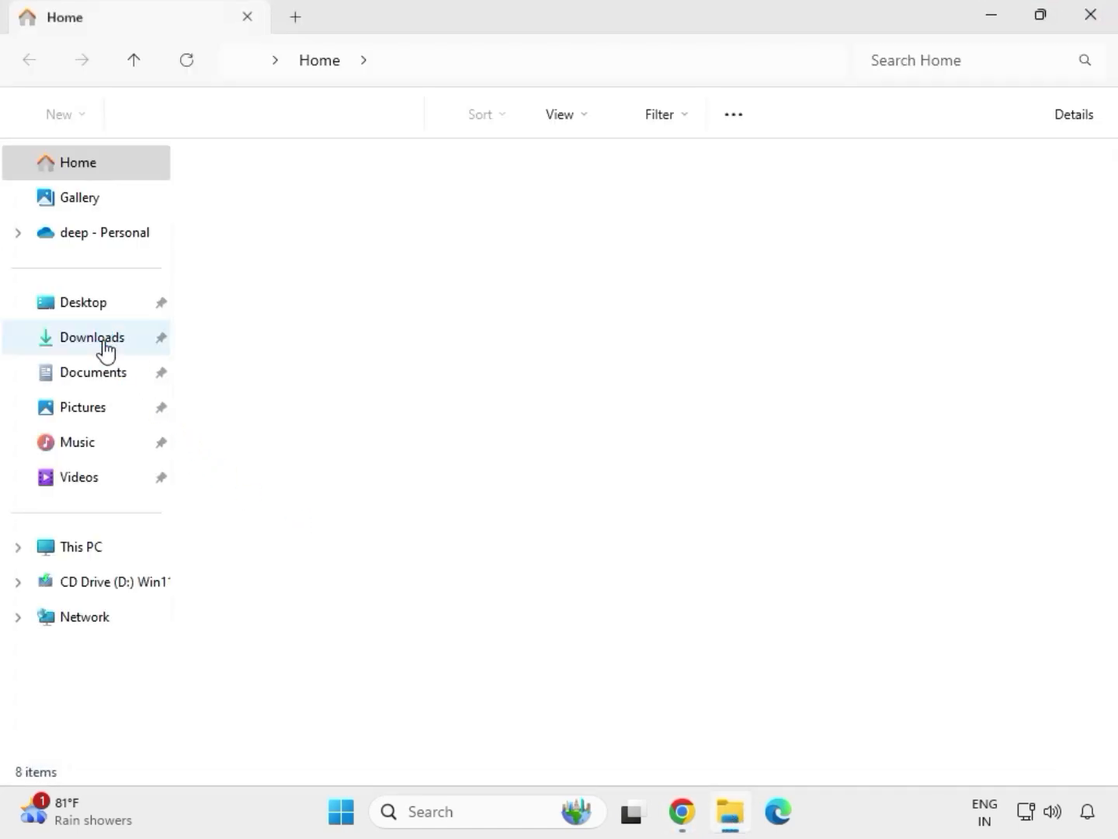
pyautogui.click(105, 348)
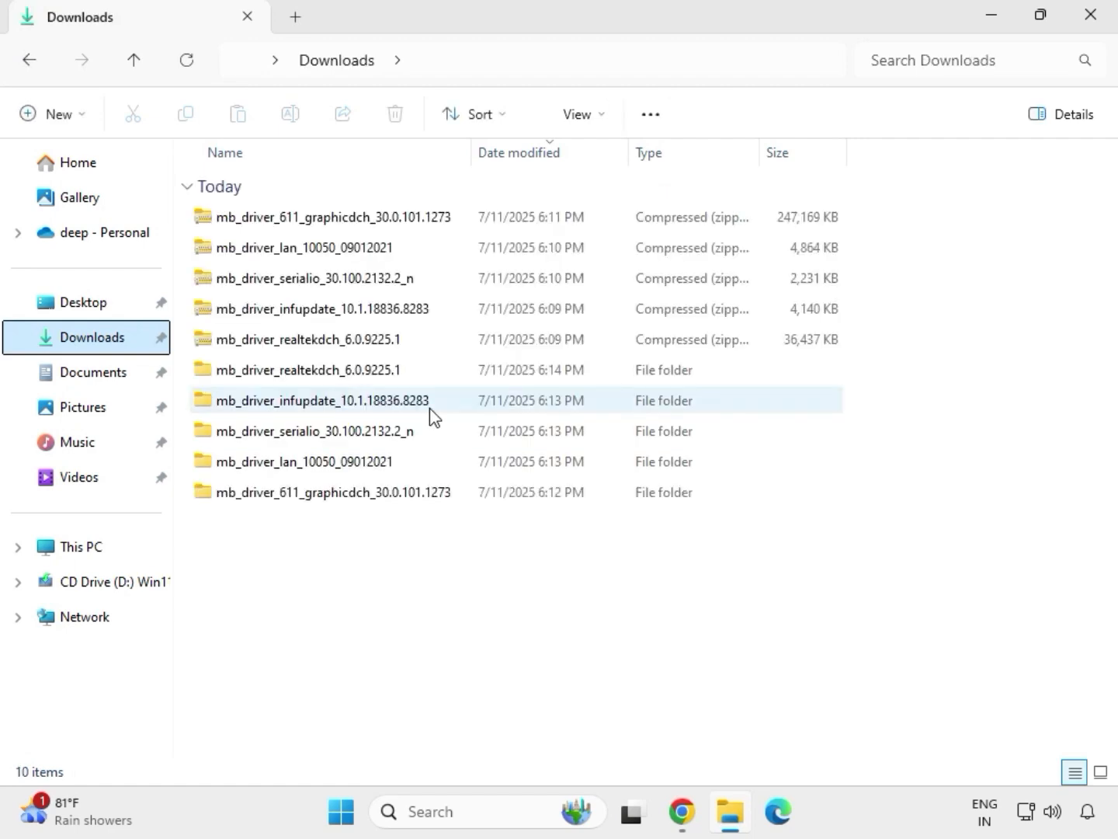
pyautogui.click(317, 378)
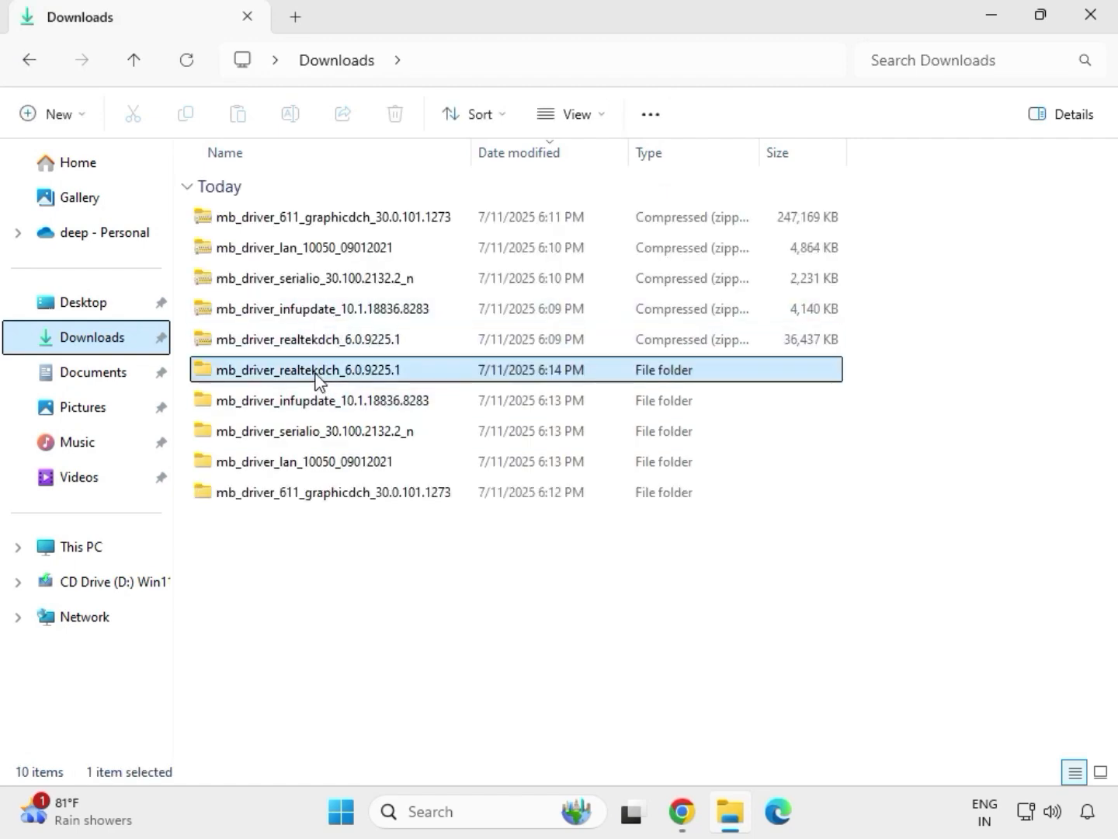
pyautogui.click(362, 497)
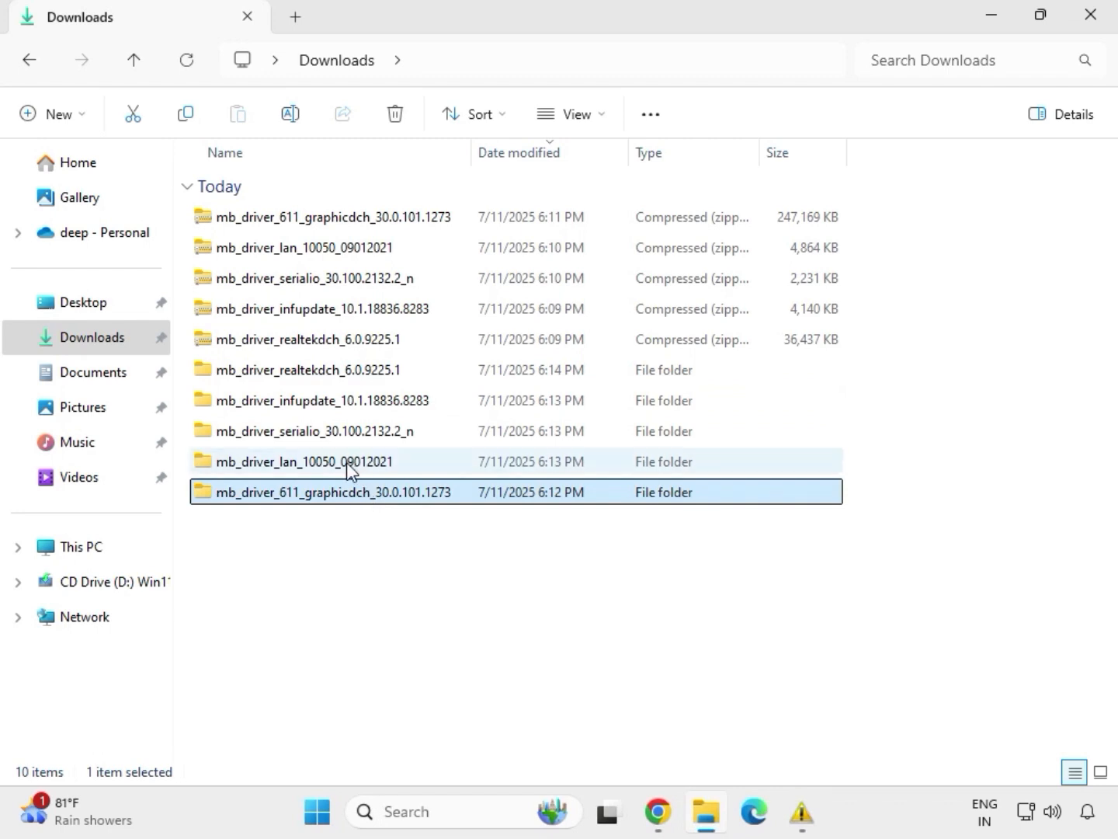
pyautogui.click(351, 468)
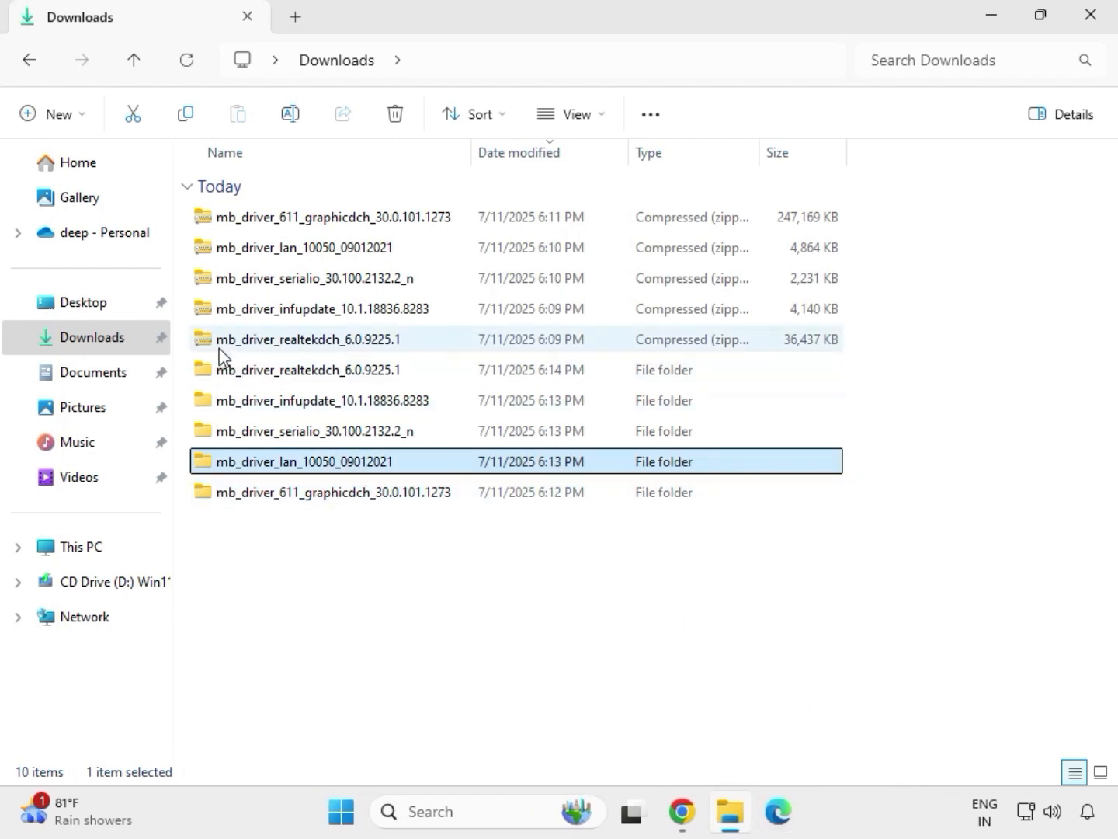
# Run the installer Install_Win10_10050_09012021 from inside the extracted LAN driver folder and allow it to make changes.
pyautogui.doubleClick(348, 464)
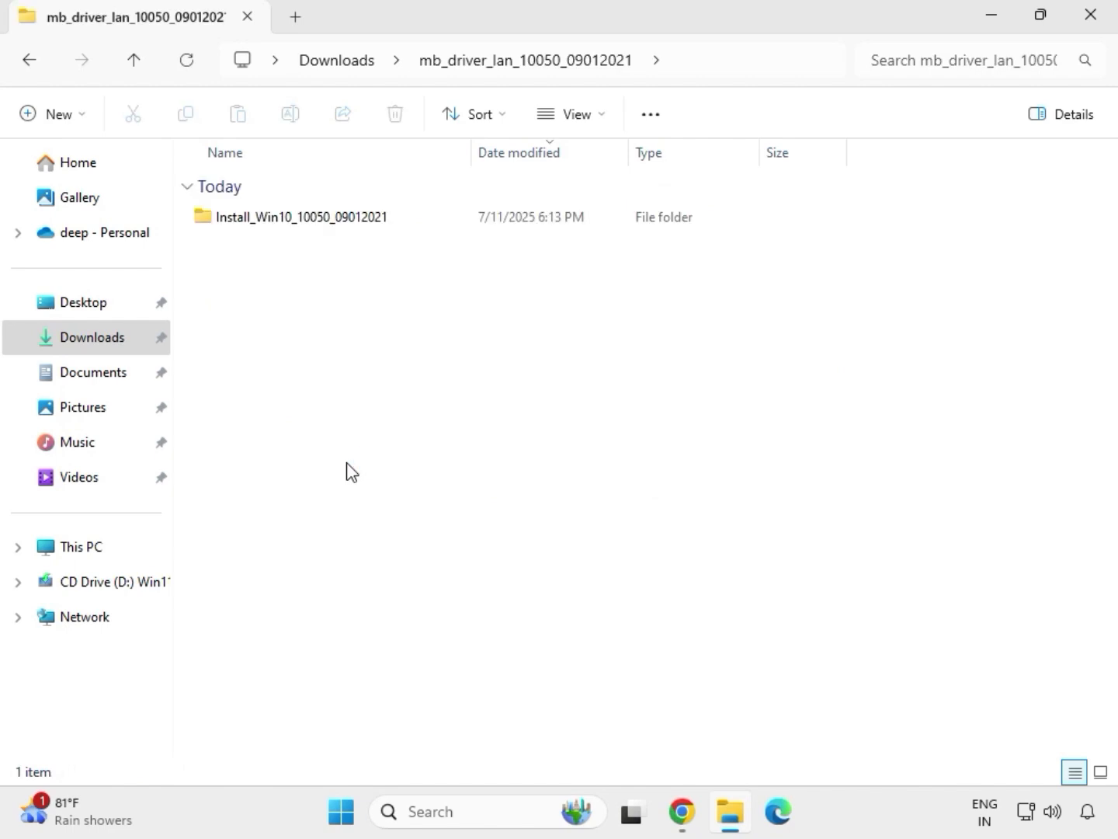
pyautogui.doubleClick(280, 222)
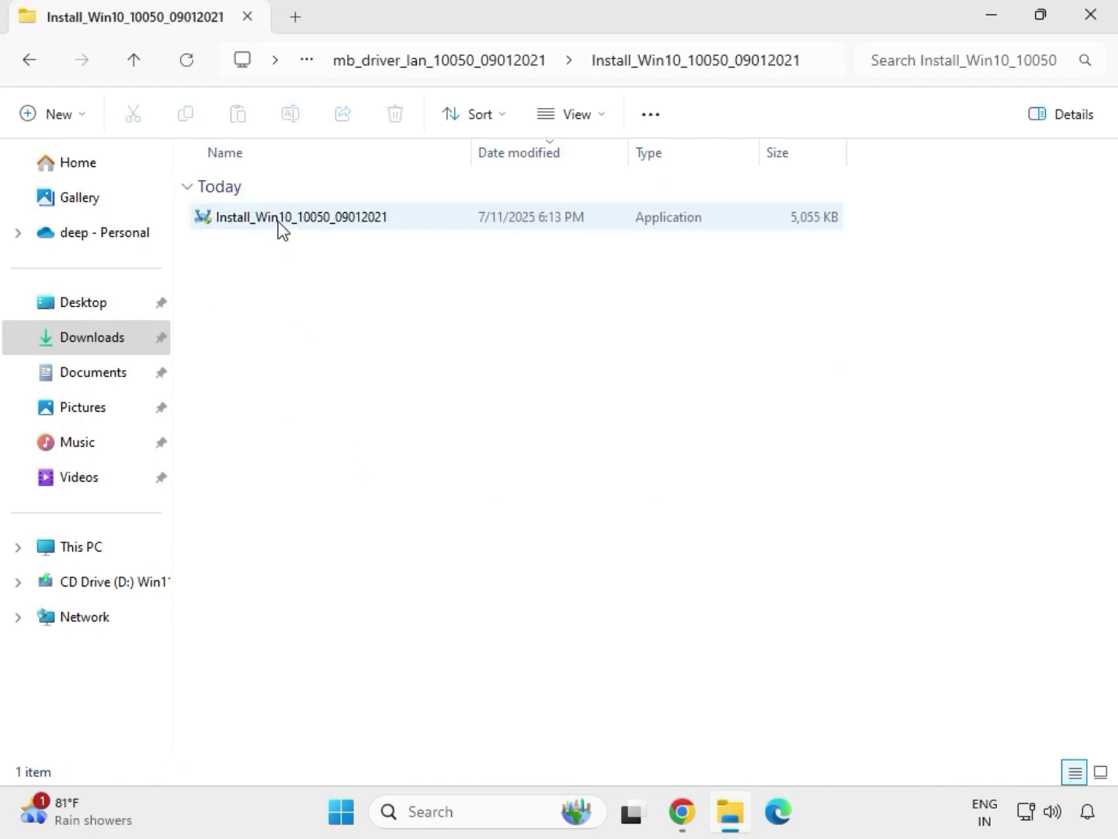
pyautogui.doubleClick(280, 222)
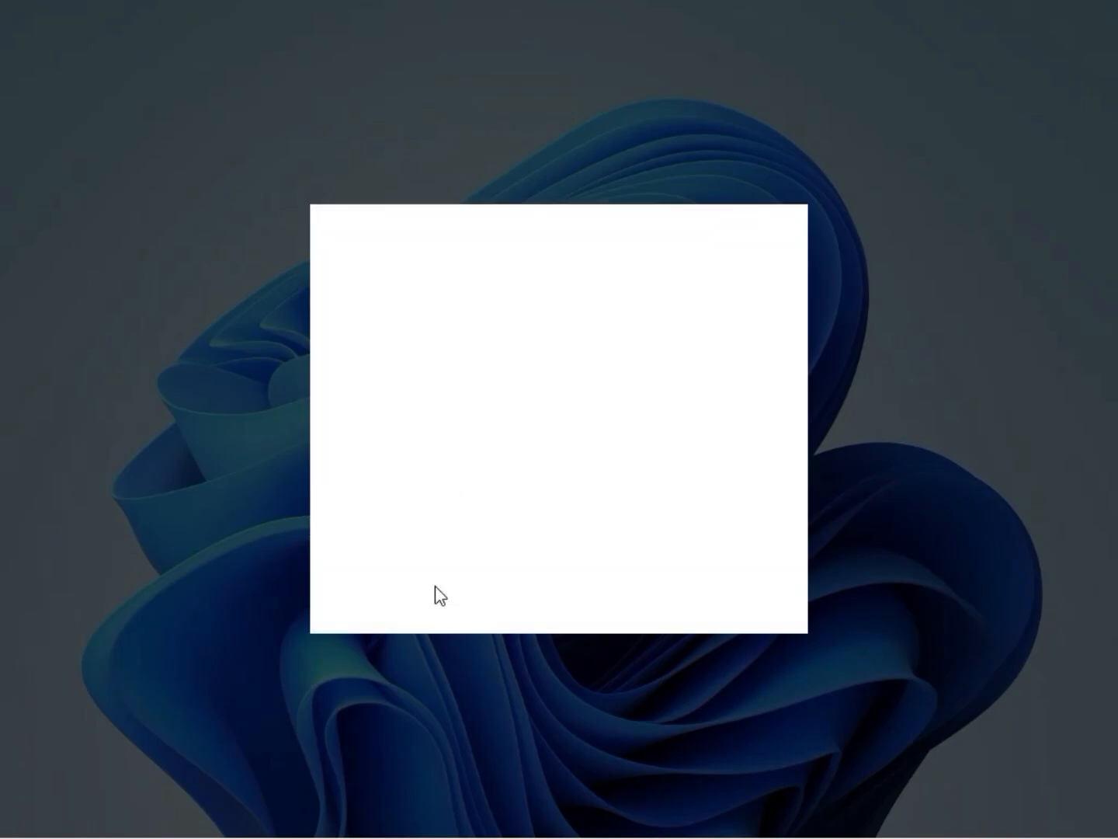
pyautogui.click(436, 586)
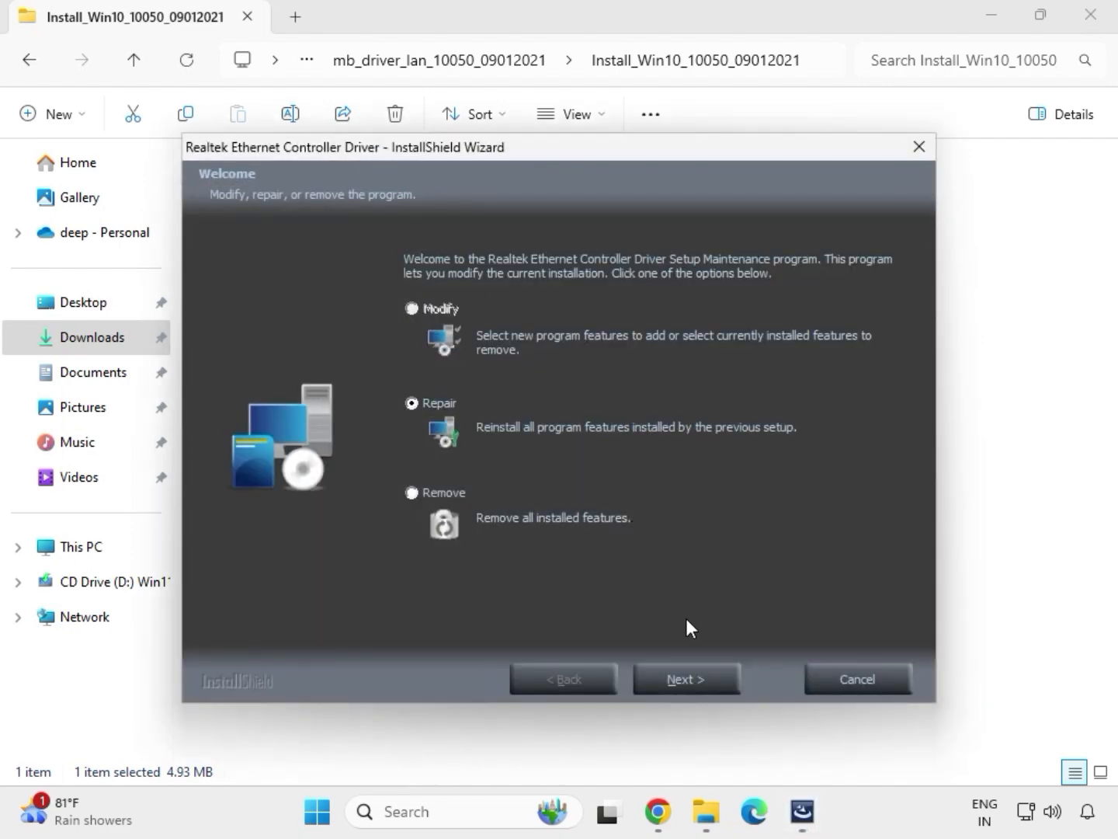
# Repair the Realtek Ethernet Controller Driver, finish the wizard and return to the Downloads folder.
pyautogui.click(713, 680)
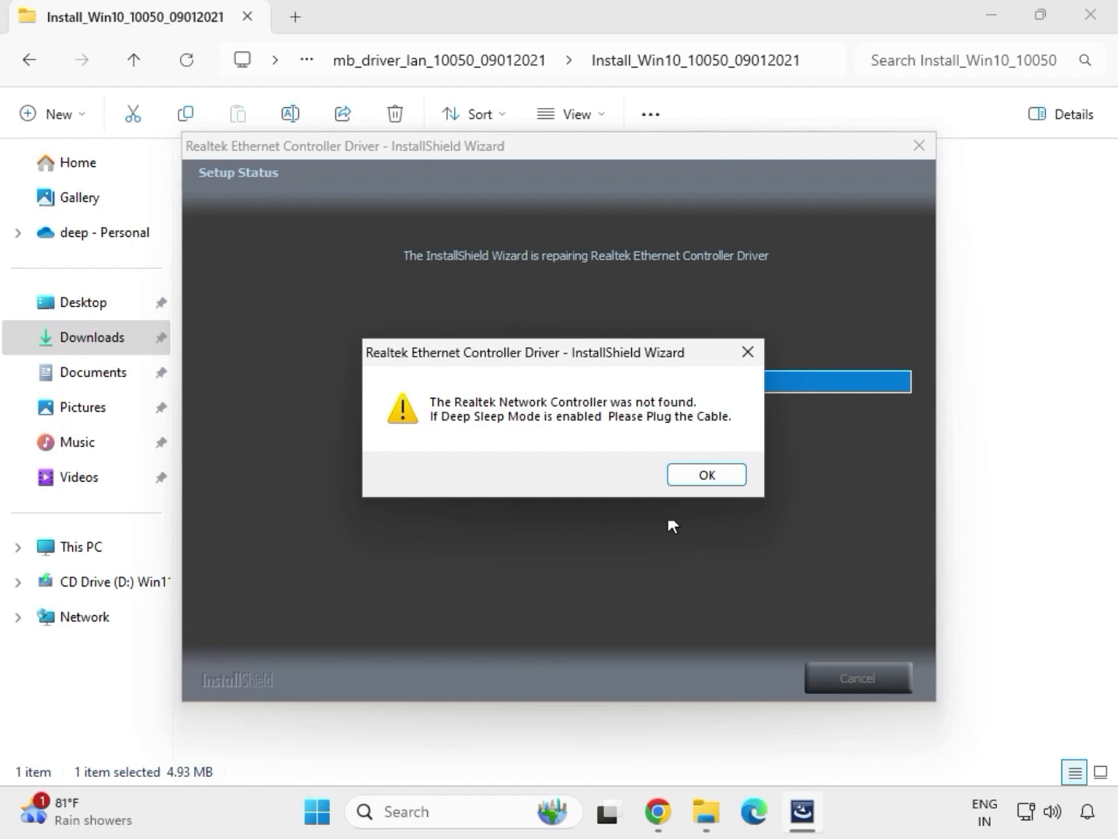
pyautogui.click(683, 472)
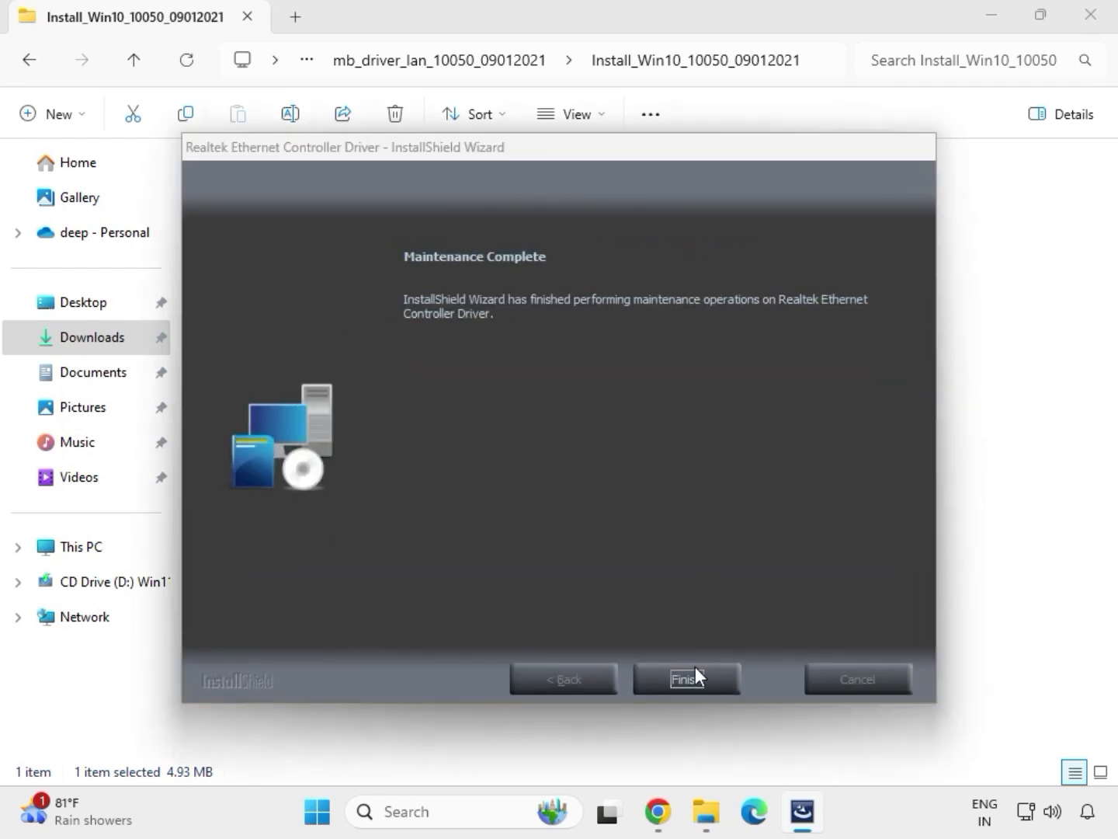
pyautogui.click(696, 667)
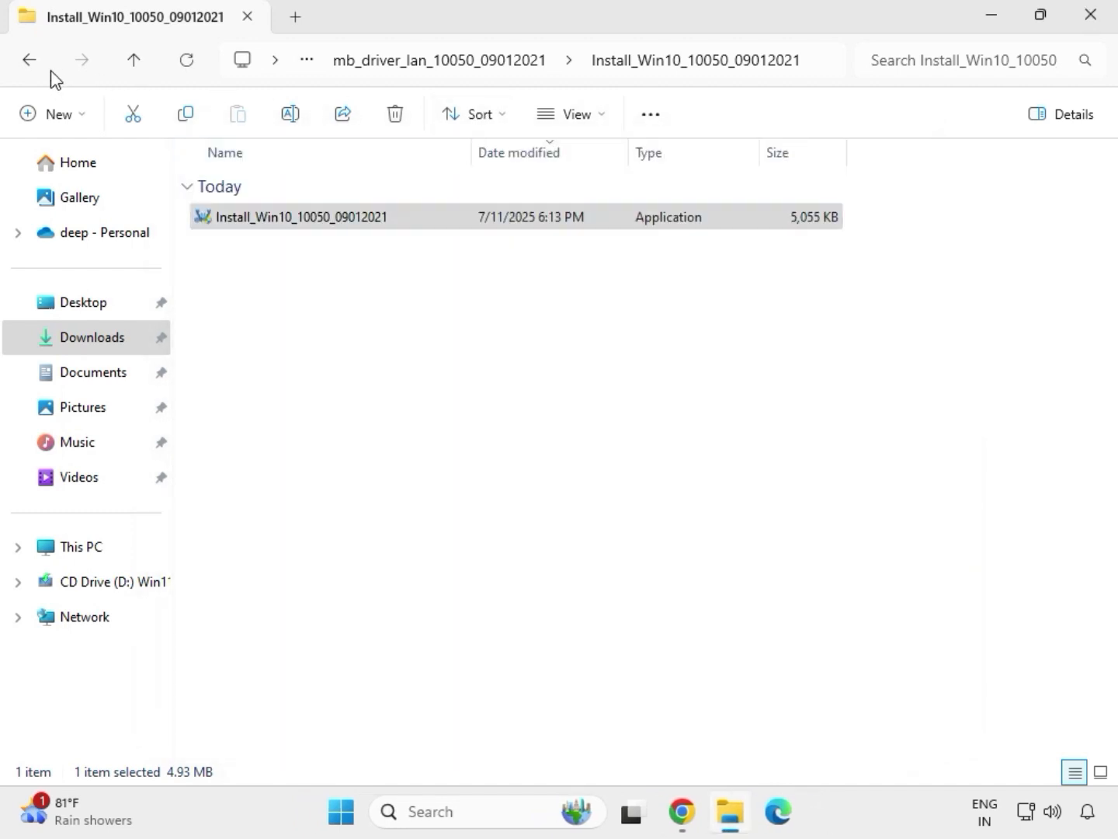
pyautogui.click(29, 59)
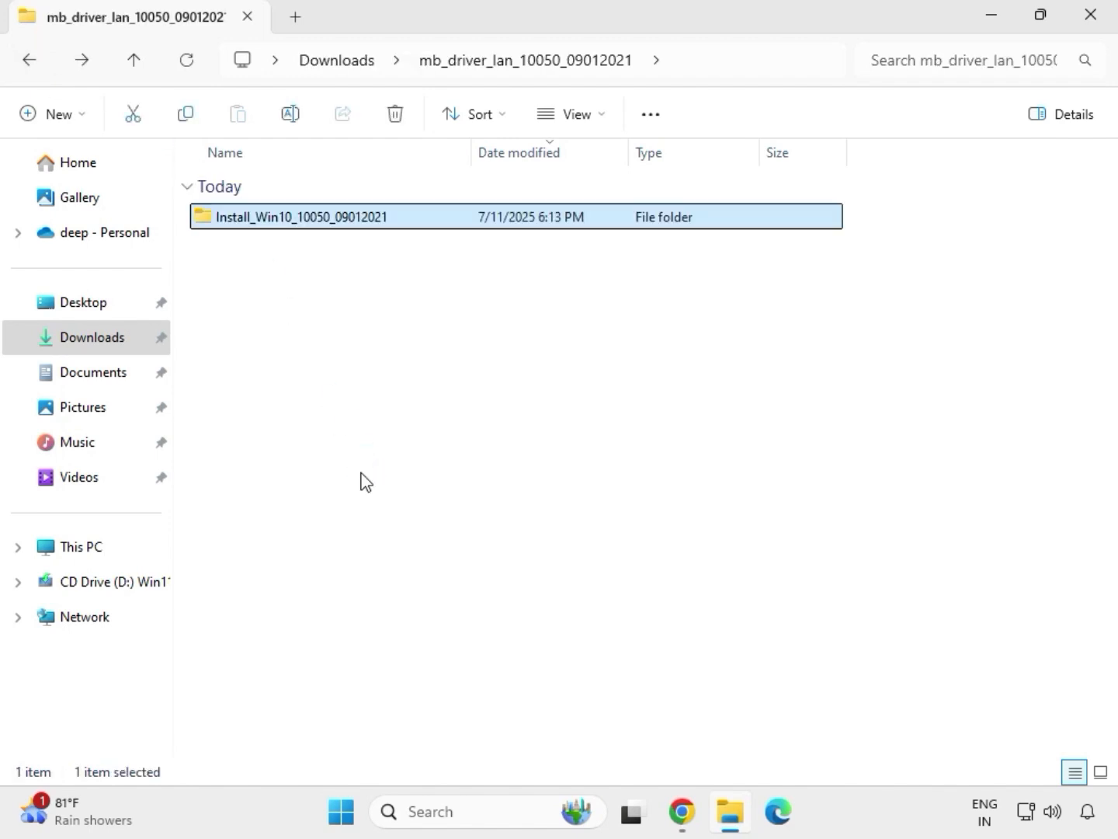
pyautogui.click(26, 62)
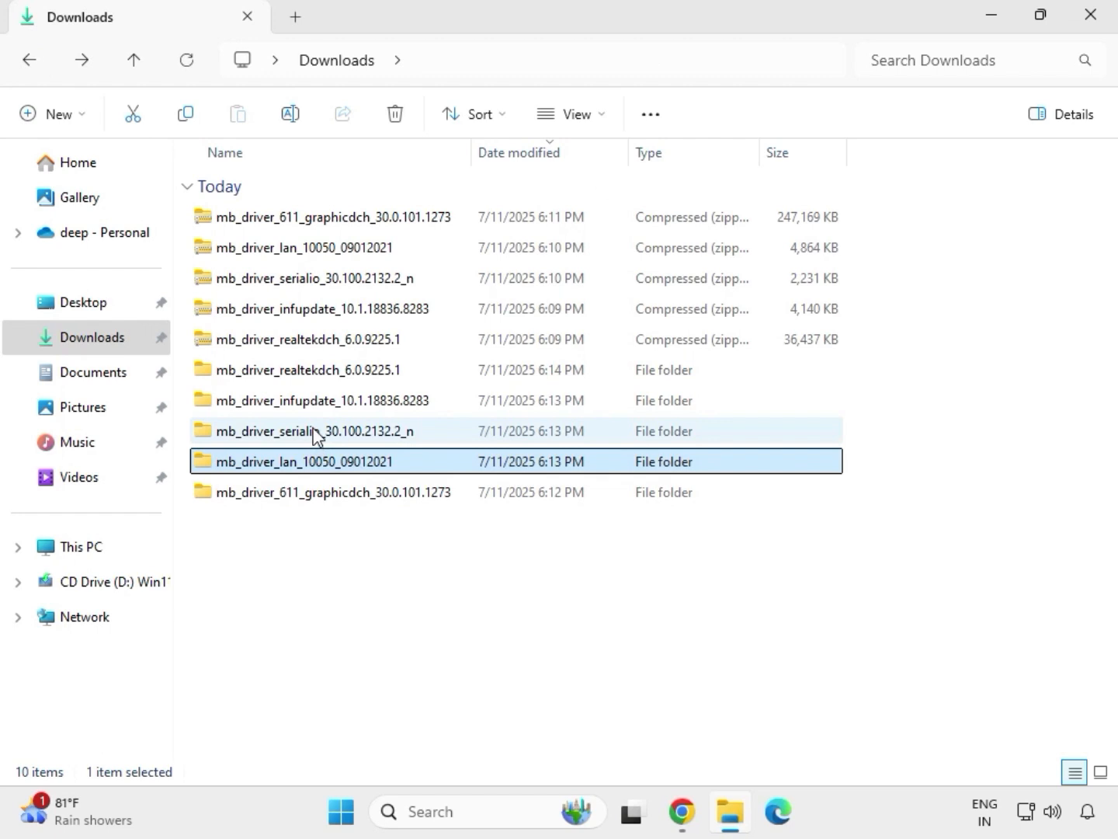
# Try to install Intel Serial IO by running SetupSerialIO from mb_driver_serialio_30.100.2132.2_n as administrator, and return to the Downloads folder.
pyautogui.doubleClick(314, 432)
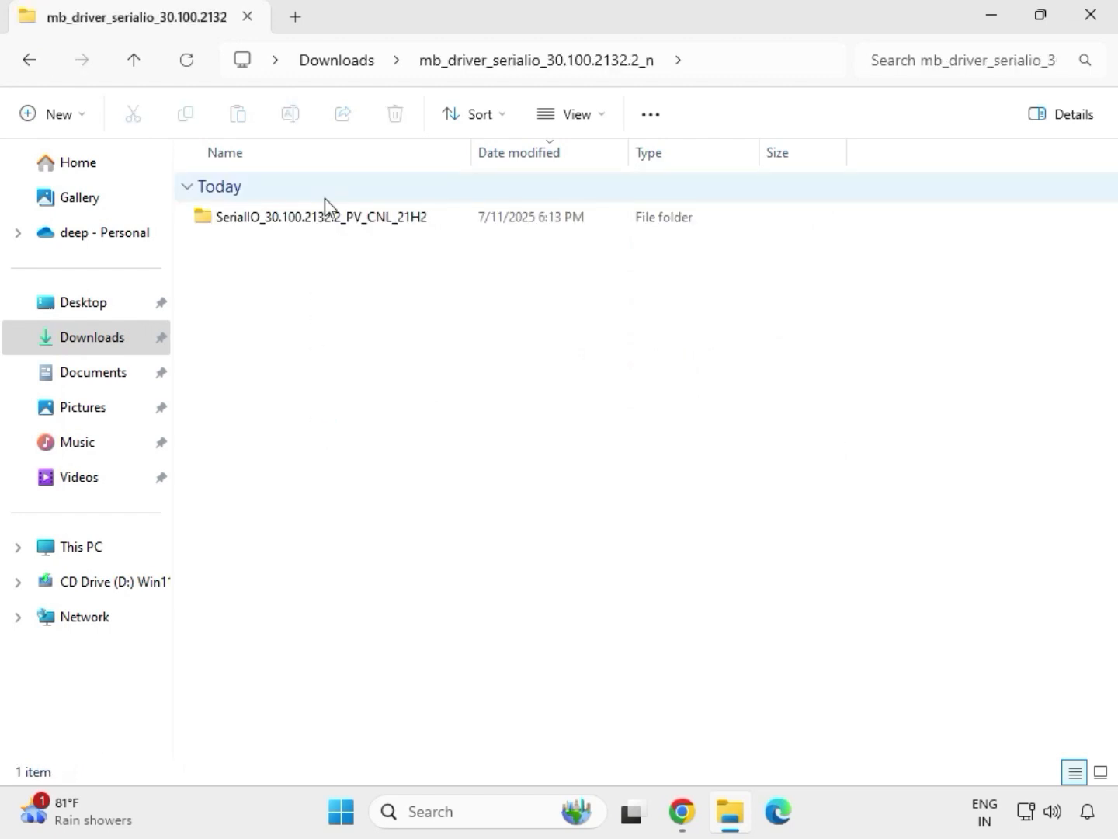
pyautogui.doubleClick(333, 222)
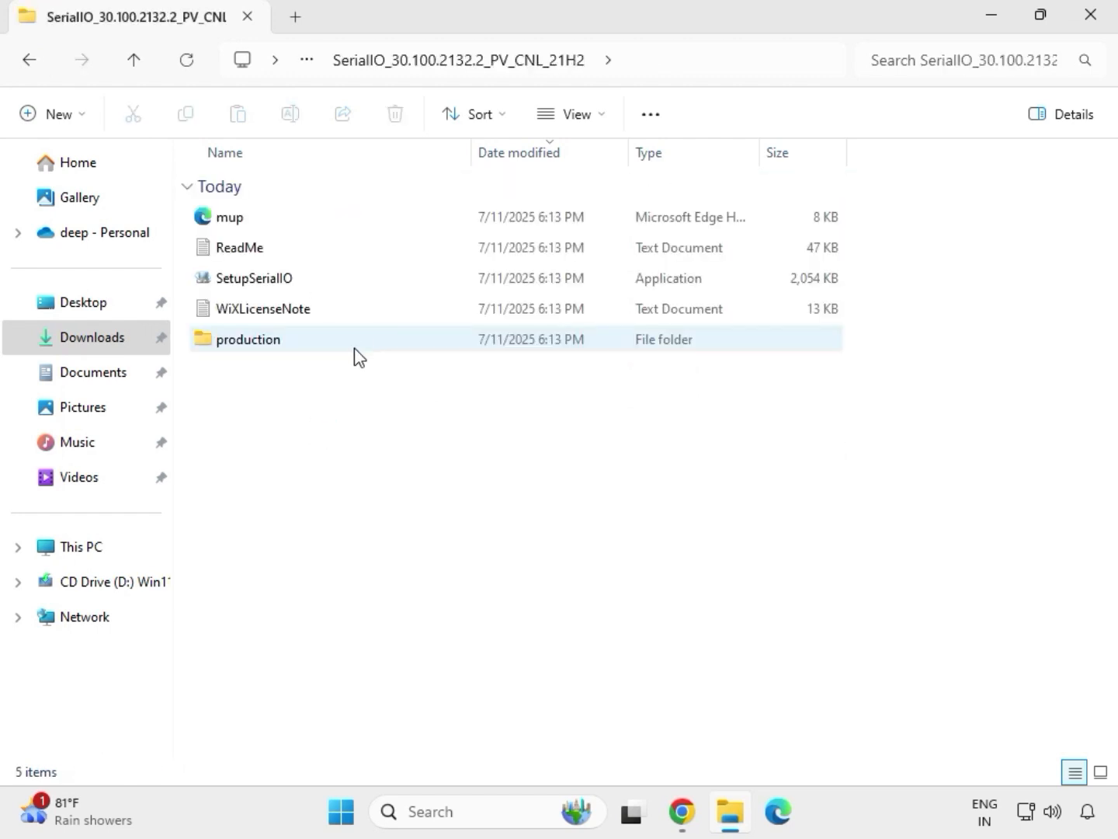
pyautogui.click(280, 289)
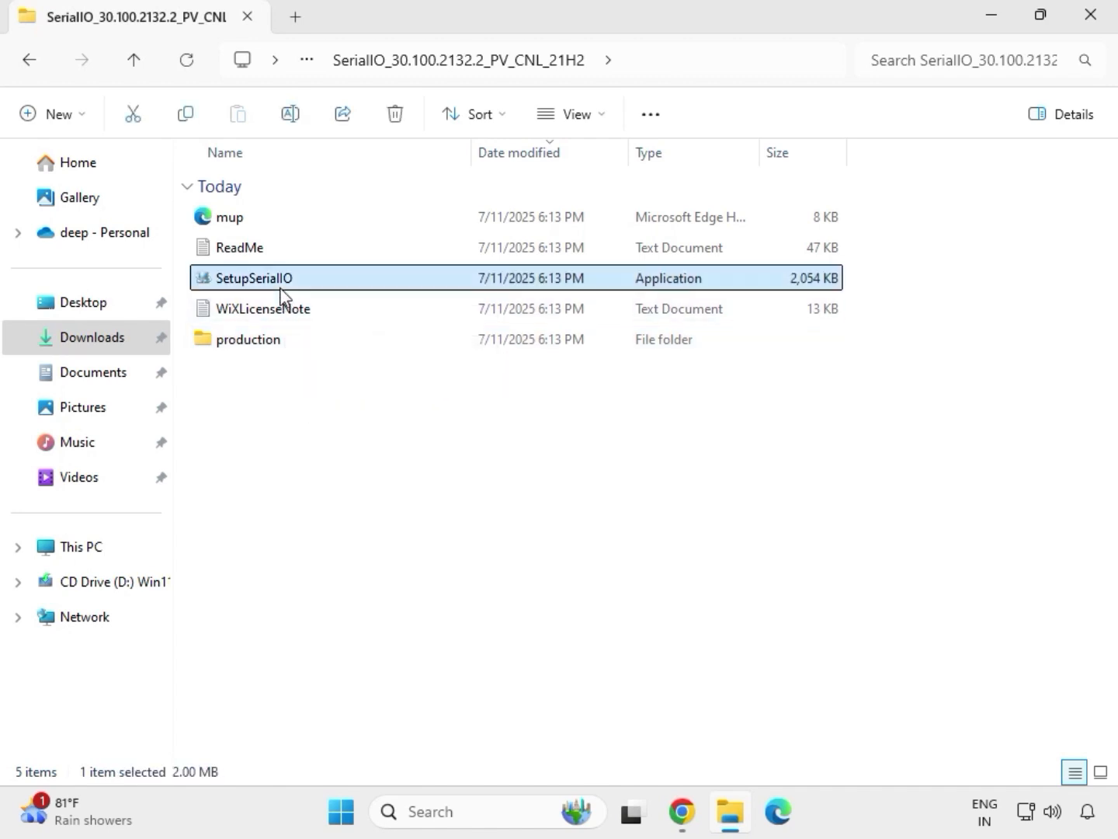
pyautogui.rightClick(281, 285)
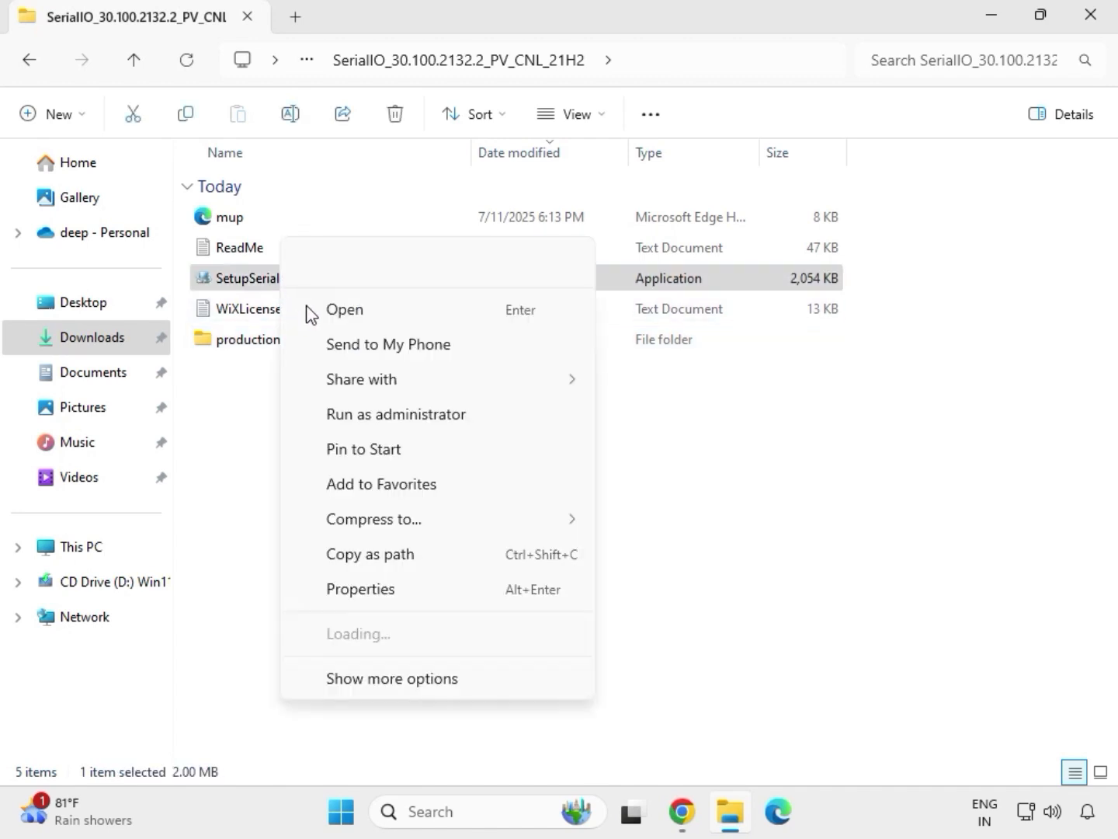
pyautogui.click(388, 411)
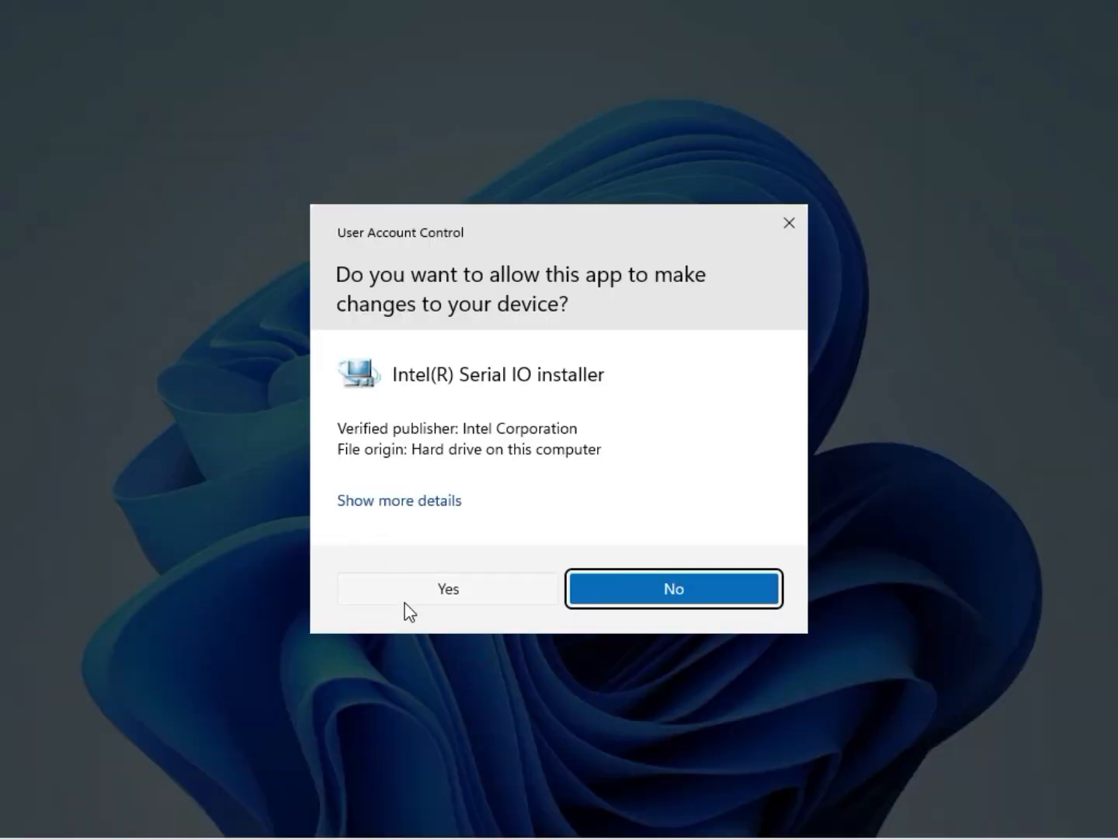
pyautogui.click(442, 590)
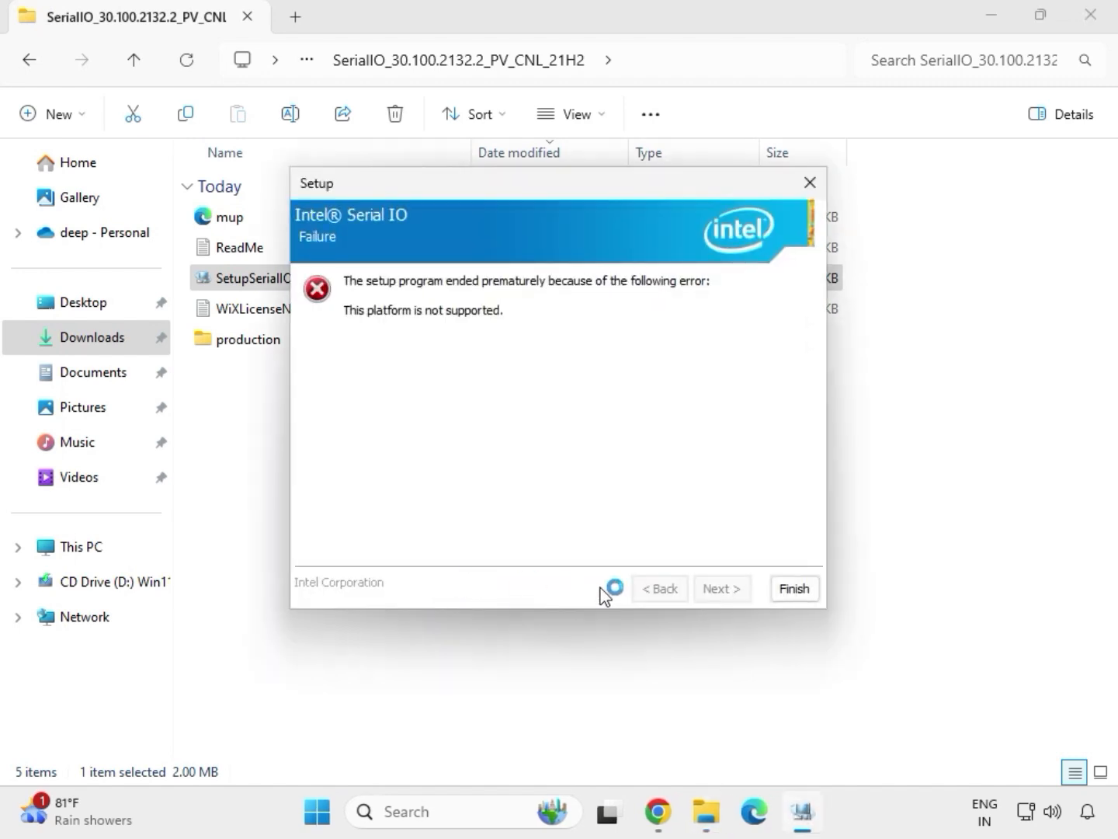
pyautogui.click(794, 591)
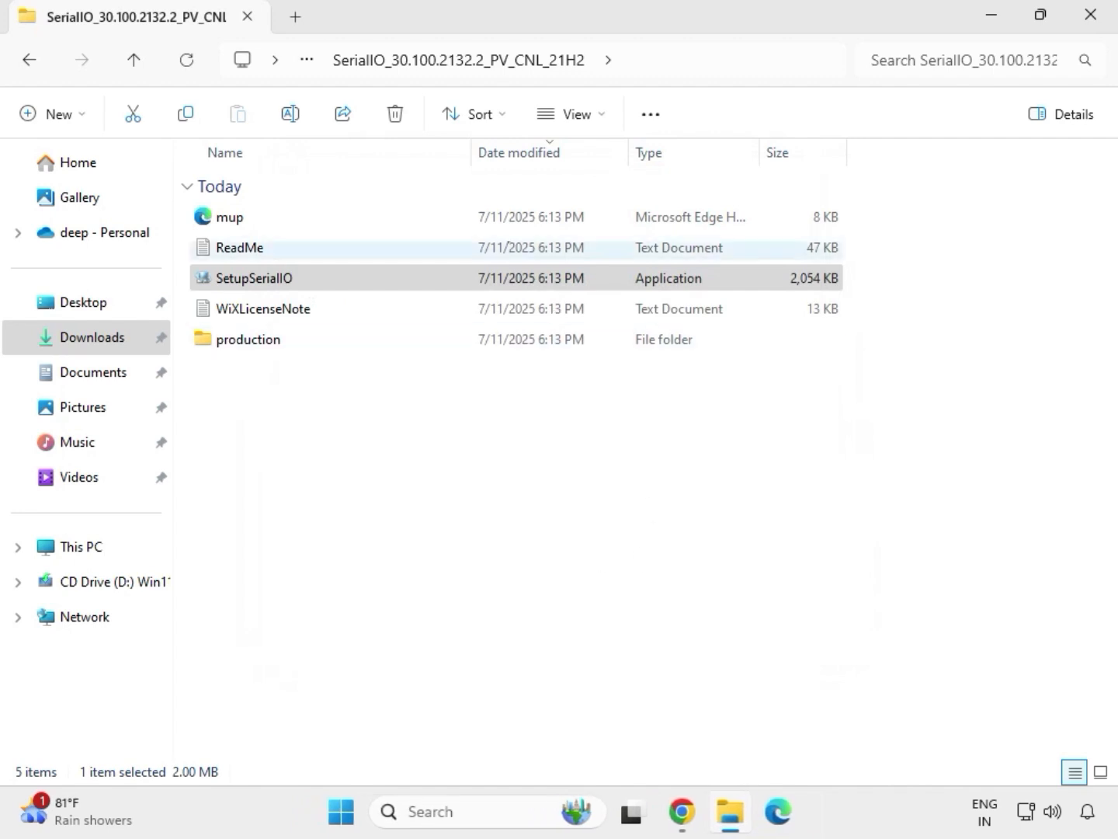
pyautogui.click(33, 63)
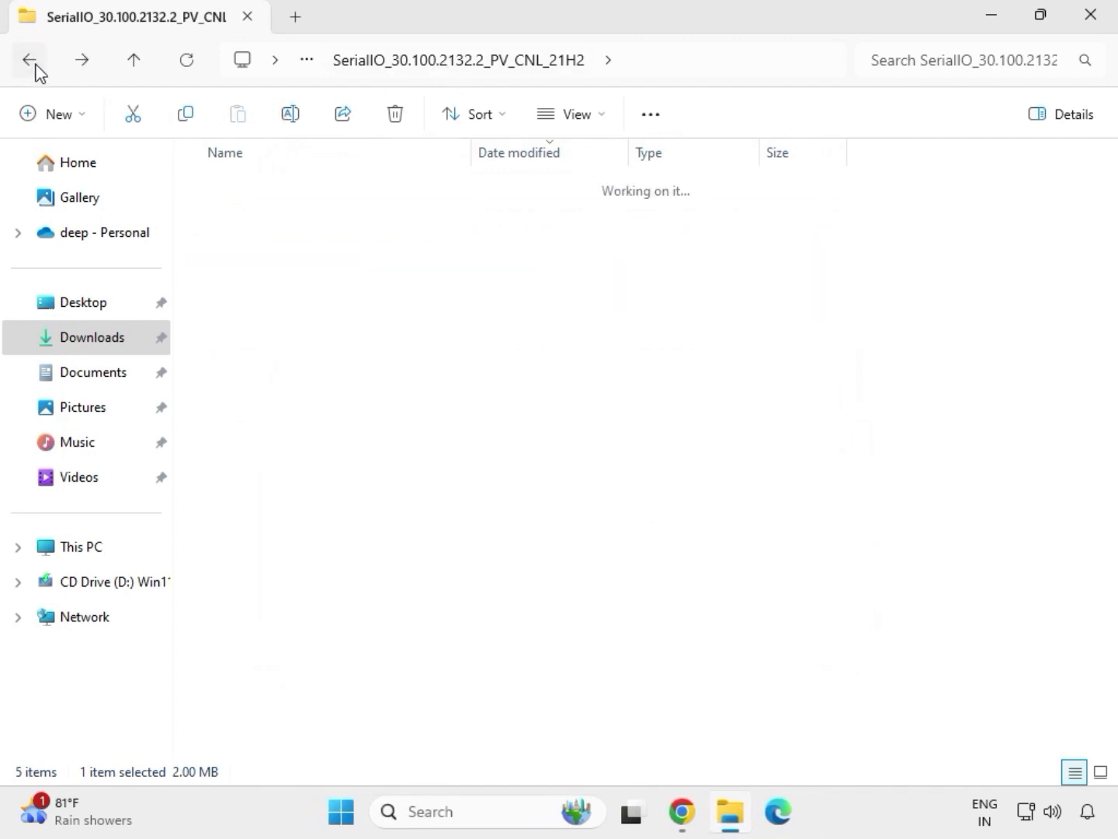
pyautogui.click(35, 69)
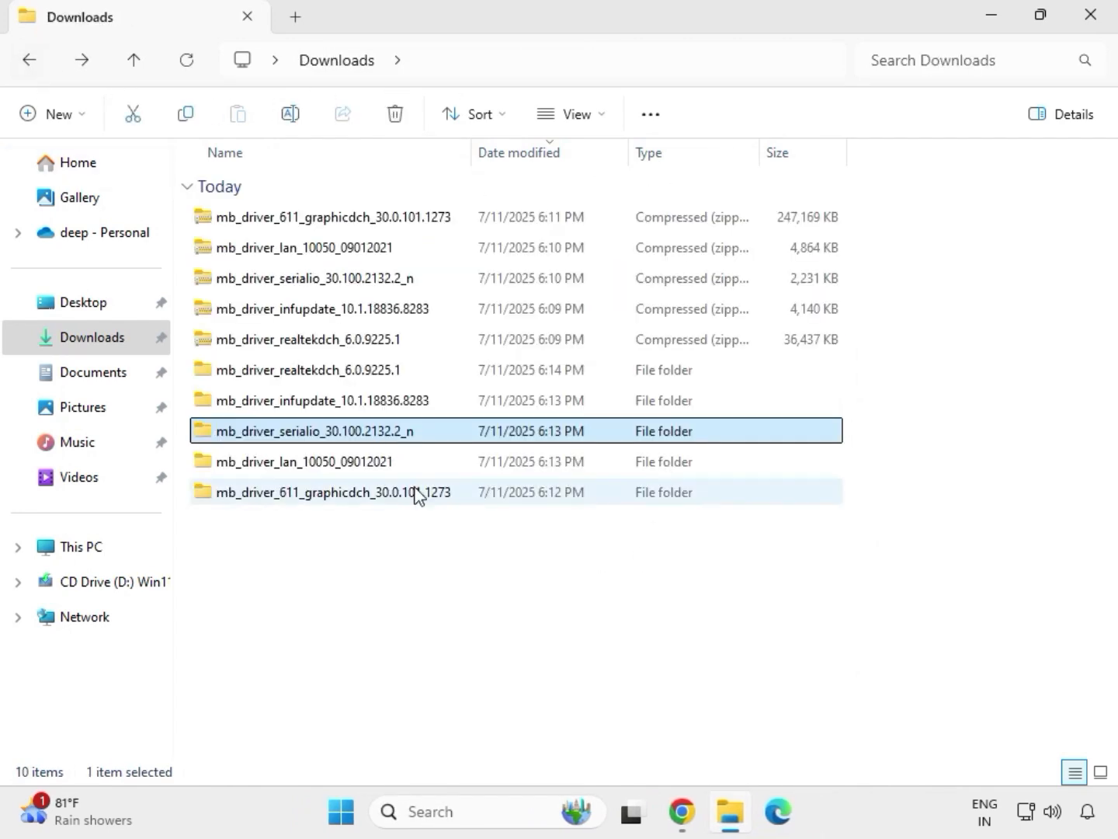
# Run SetupChipset from the Chipset-10.1.18836.8283-Public-MUP folder in mb_driver_infupdate_10.1.18836.8283 as administrator and allow it to make changes.
pyautogui.click(291, 405)
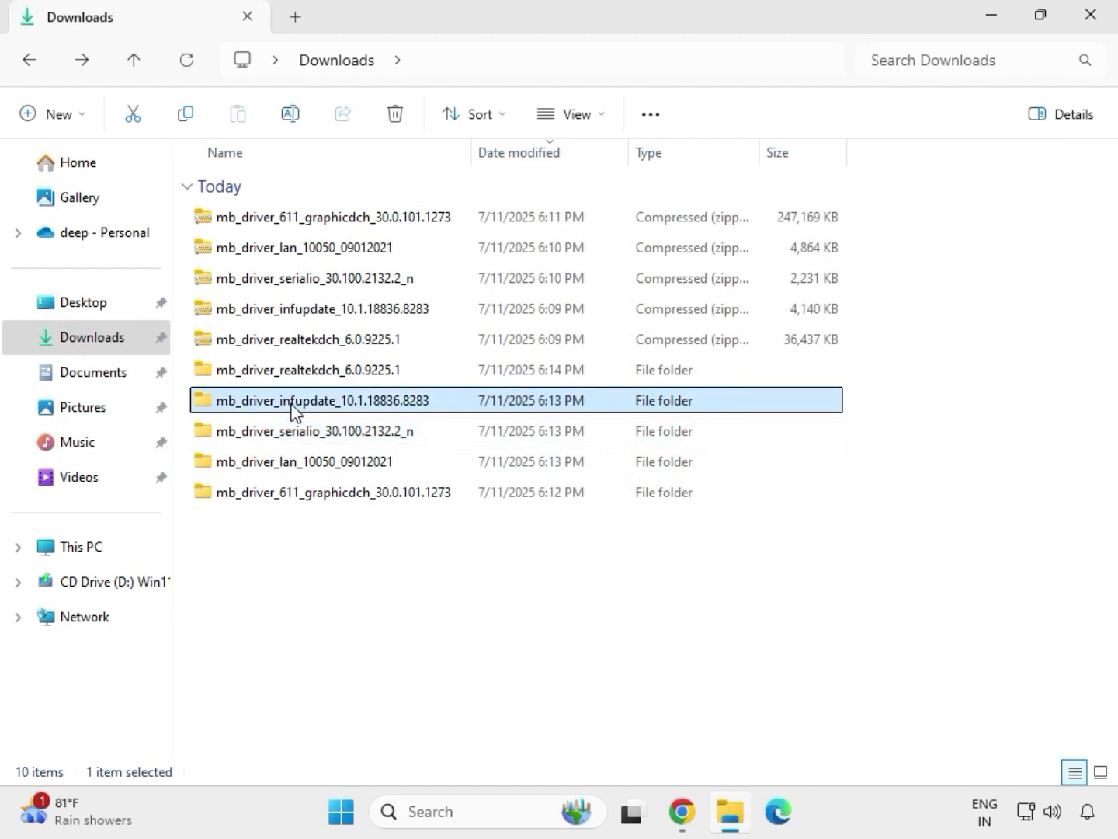
pyautogui.doubleClick(291, 405)
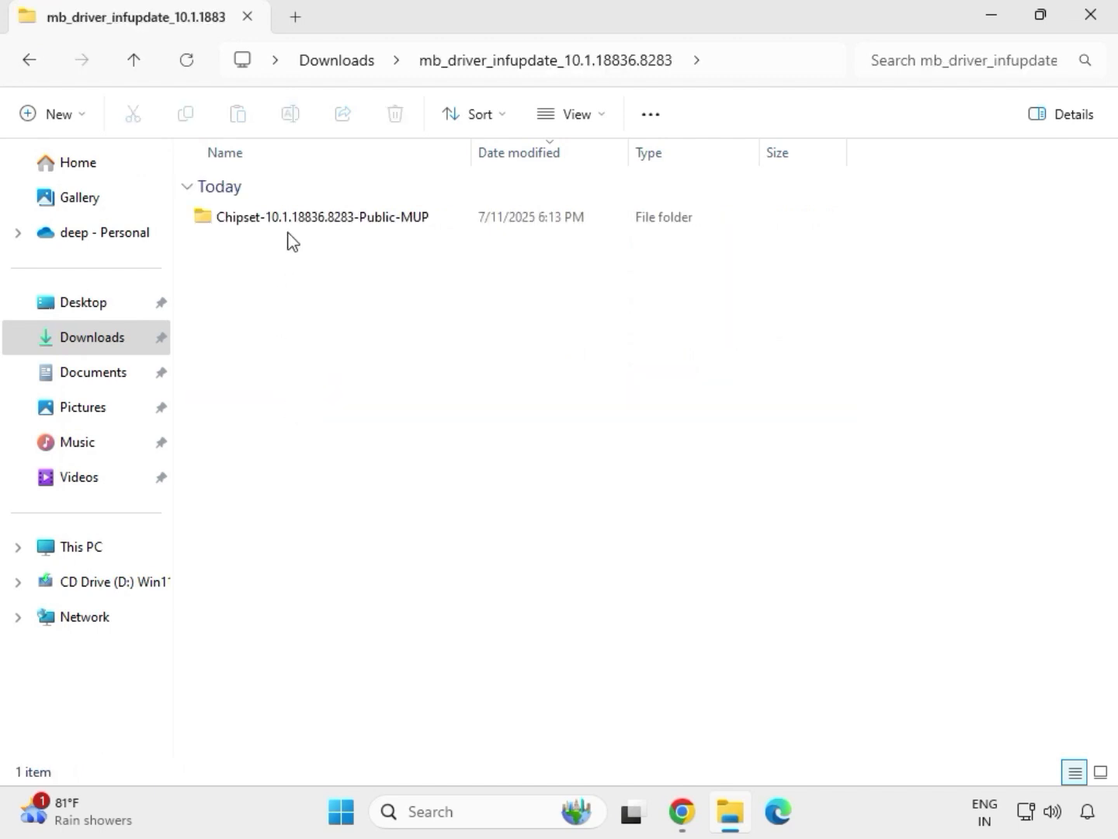
pyautogui.doubleClick(296, 225)
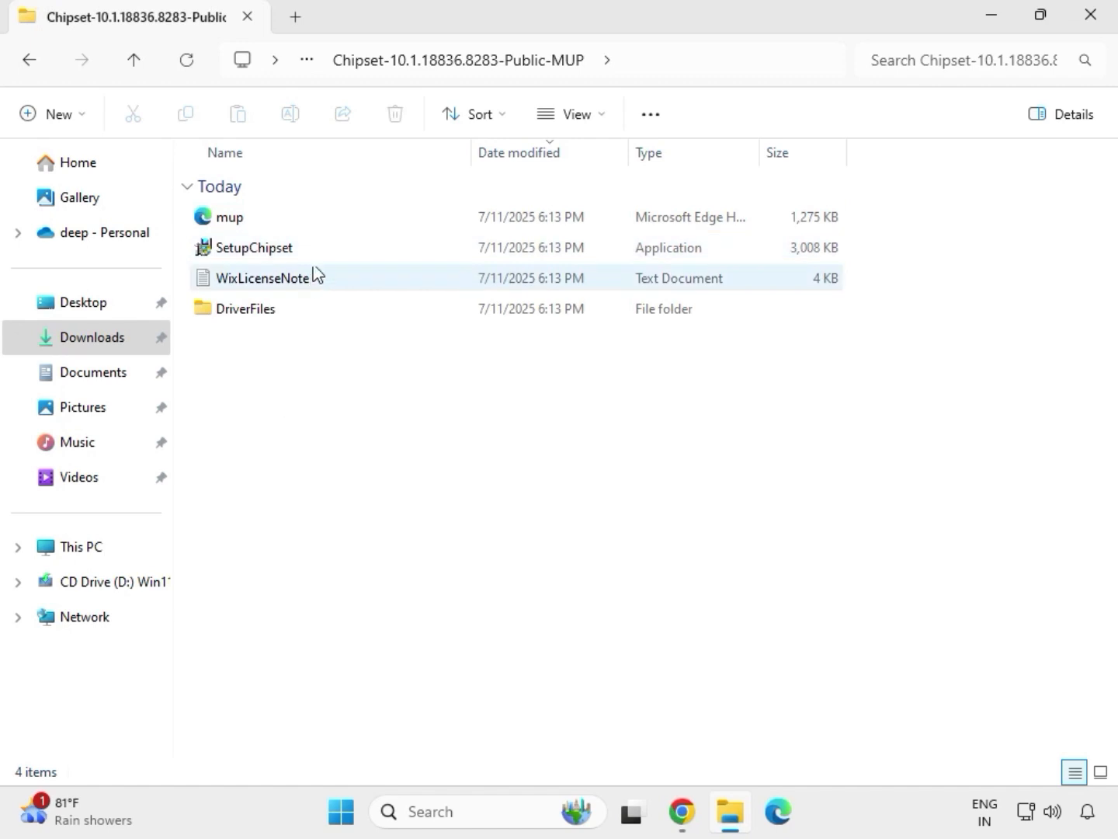
pyautogui.click(318, 256)
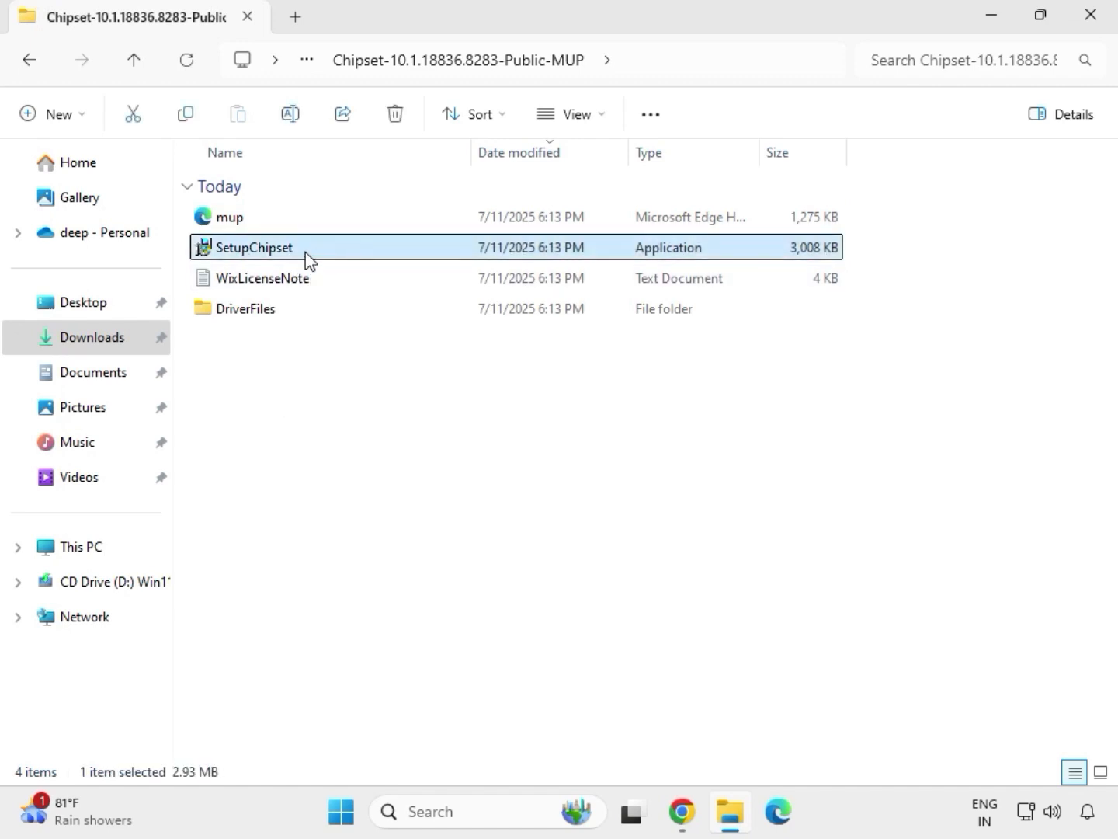
pyautogui.rightClick(309, 259)
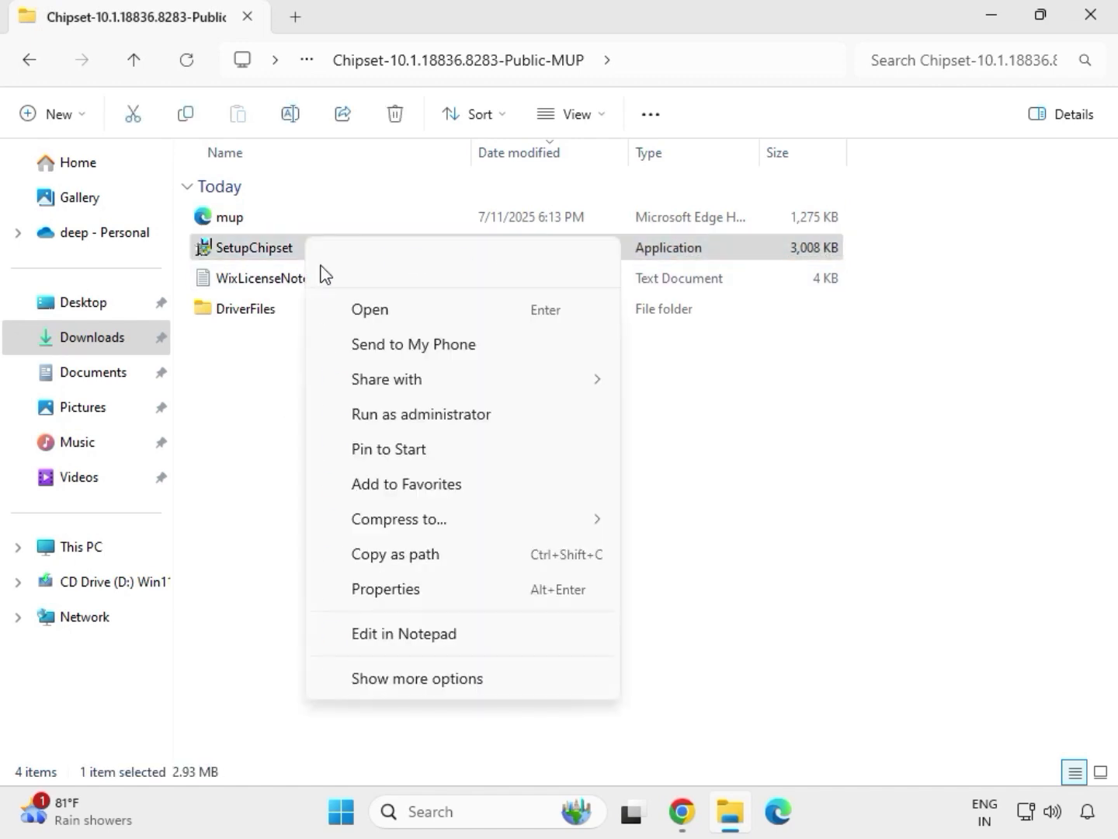
pyautogui.click(396, 412)
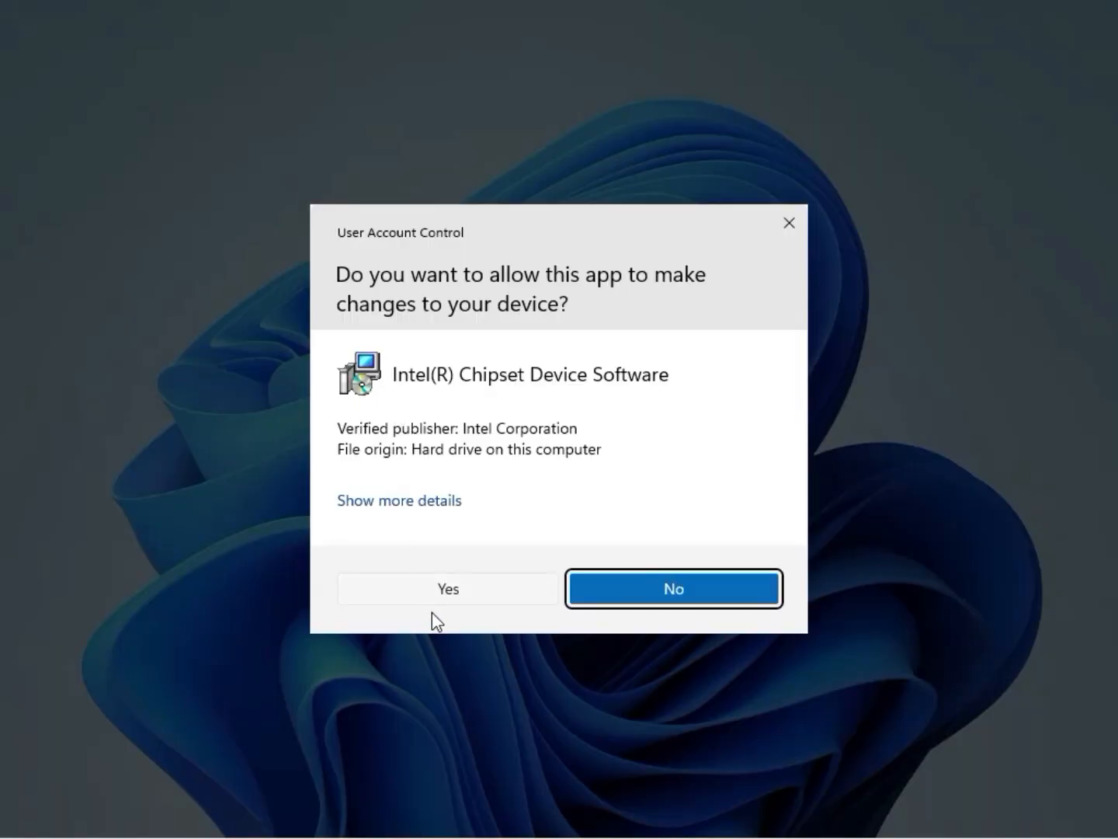
pyautogui.click(448, 606)
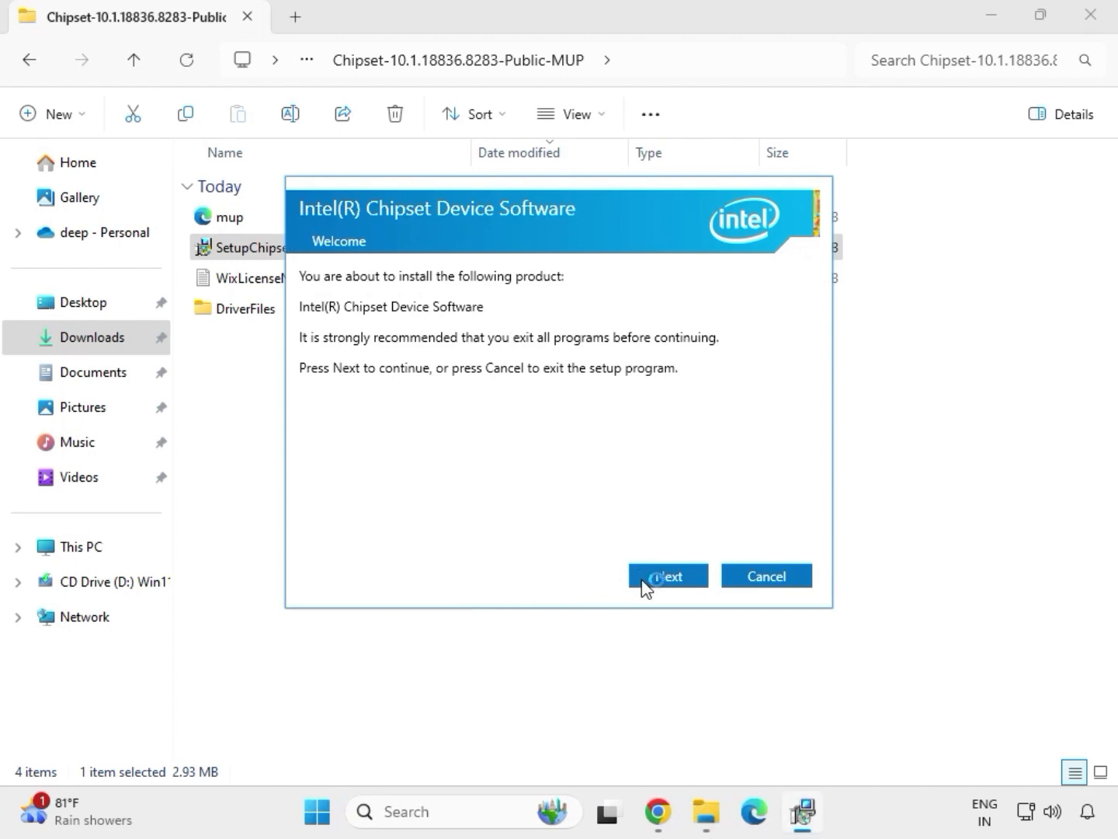
# Install the Intel Chipset Device Software, close its setup and return to the Downloads folder.
pyautogui.click(656, 583)
pyautogui.click(653, 584)
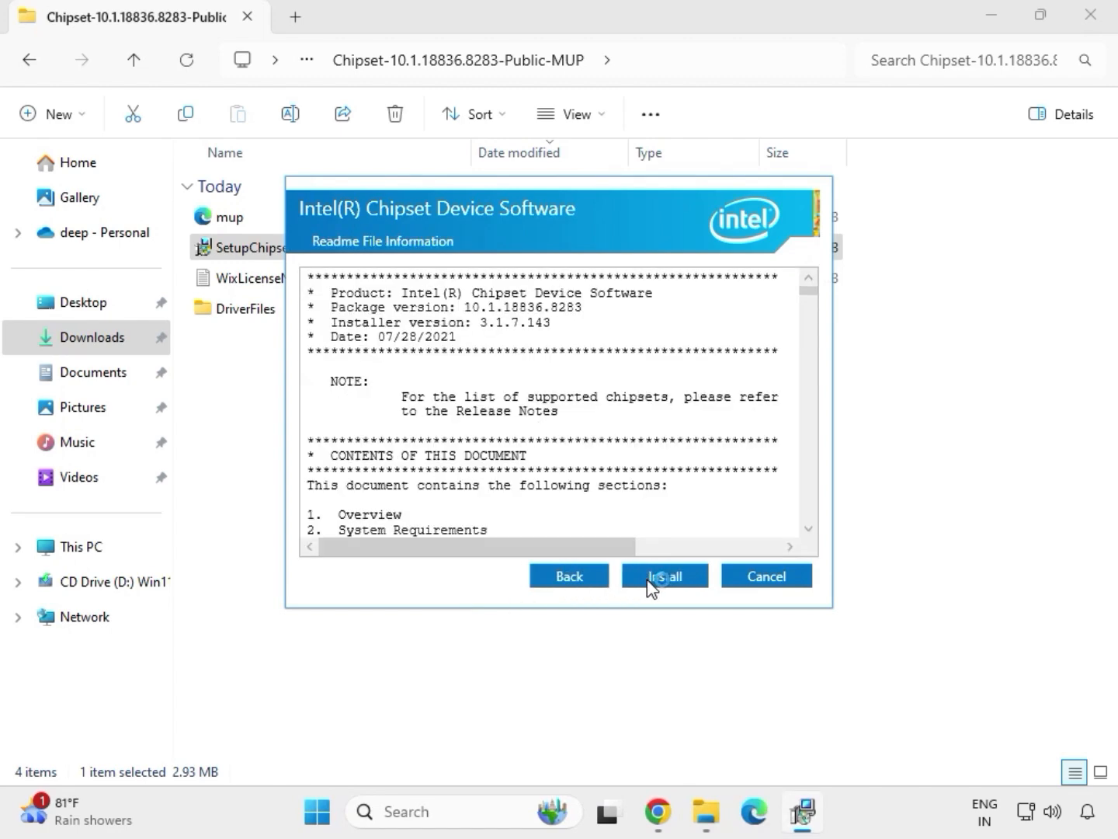
pyautogui.click(684, 577)
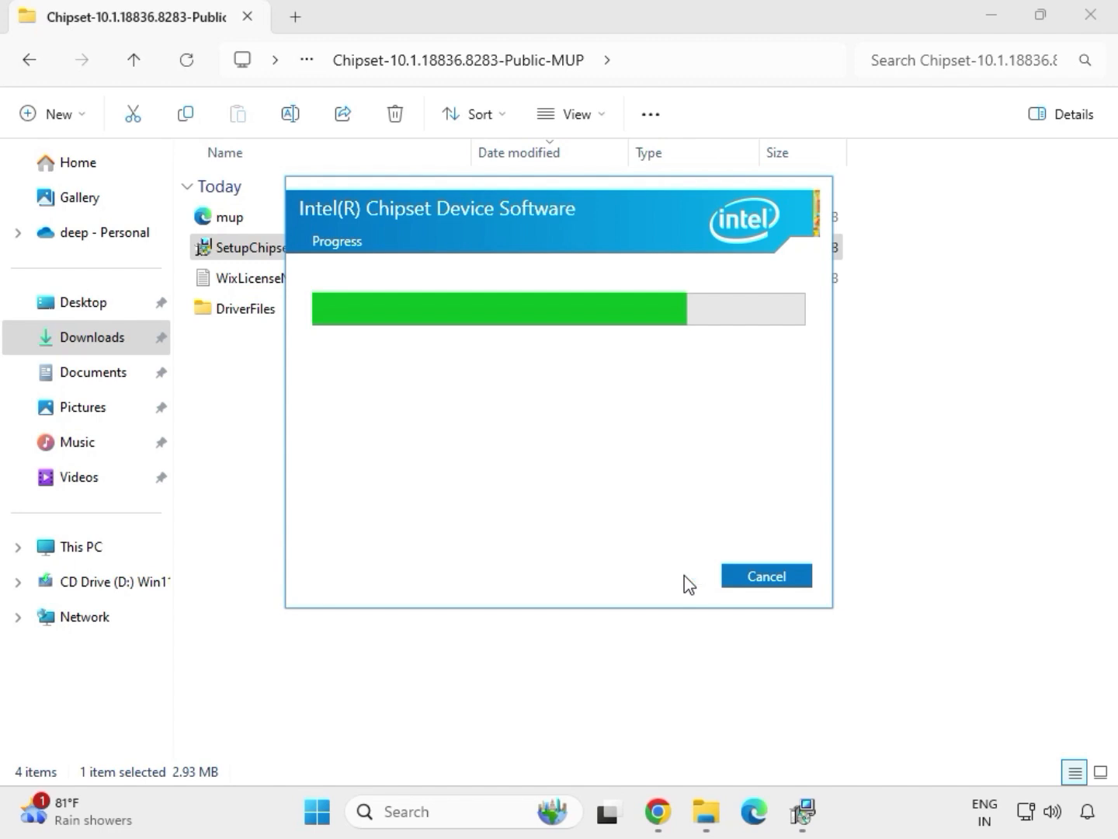
pyautogui.click(758, 583)
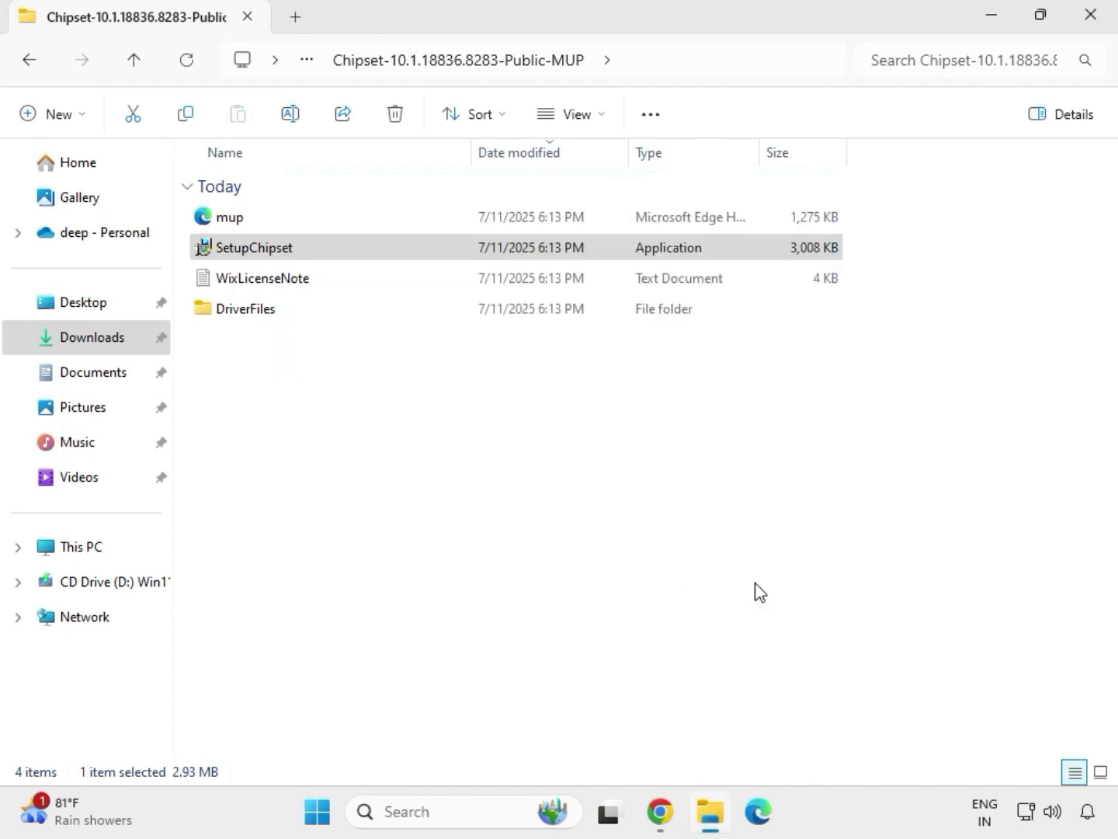
pyautogui.hotkey('alt', 'Up')
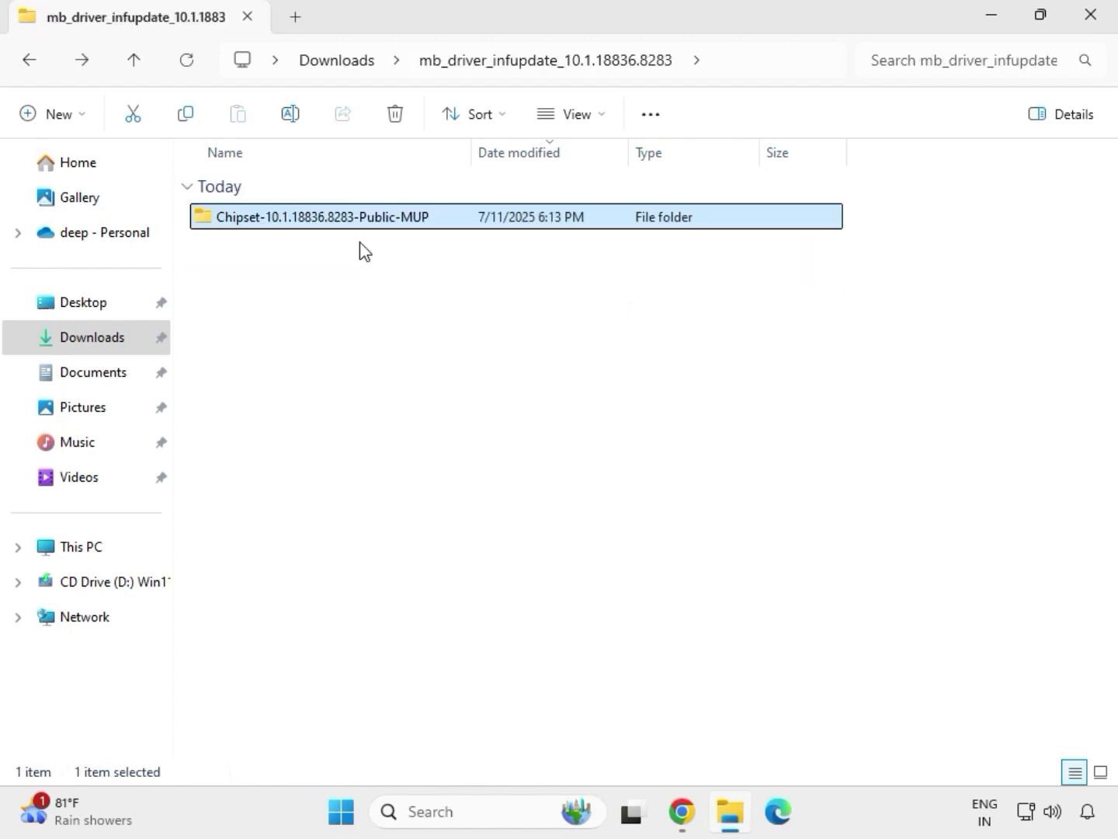
pyautogui.hotkey('alt', 'Up')
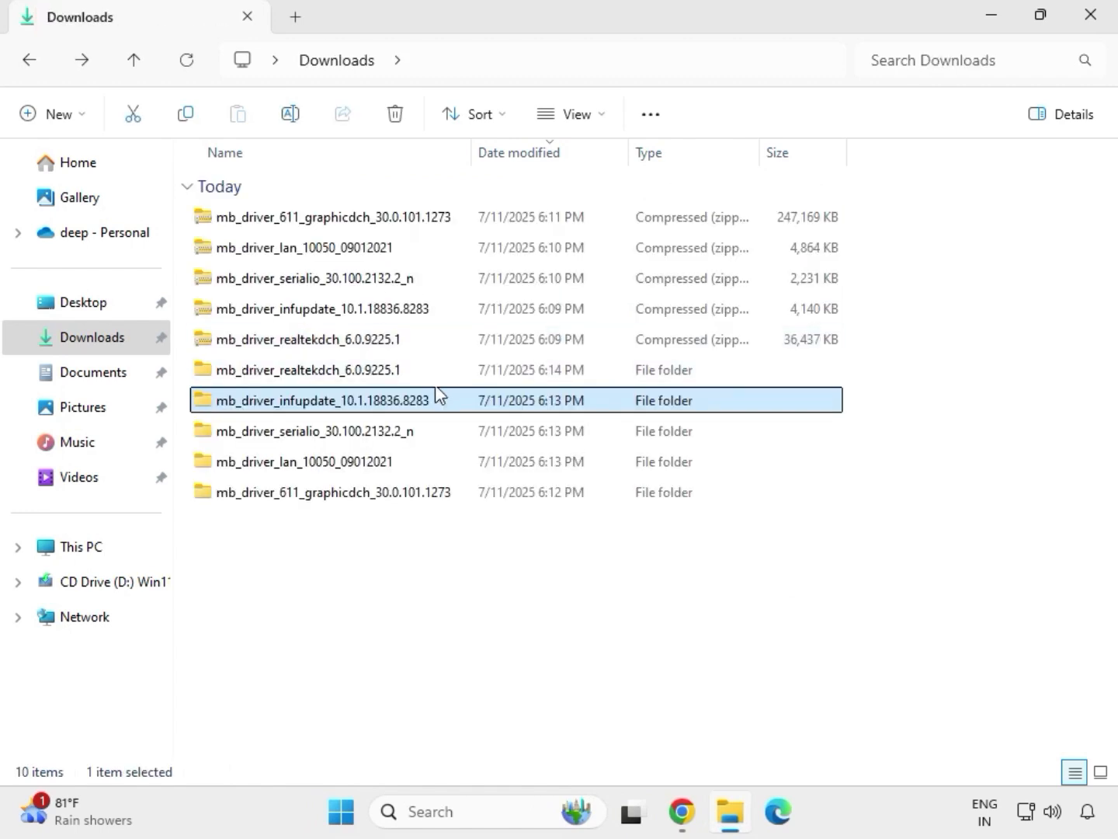
# Run the mb_driver_611_graphicdch_30.0.101.1273 application from its extracted folder as administrator, allow it to make changes, and return to the Downloads folder.
pyautogui.doubleClick(415, 373)
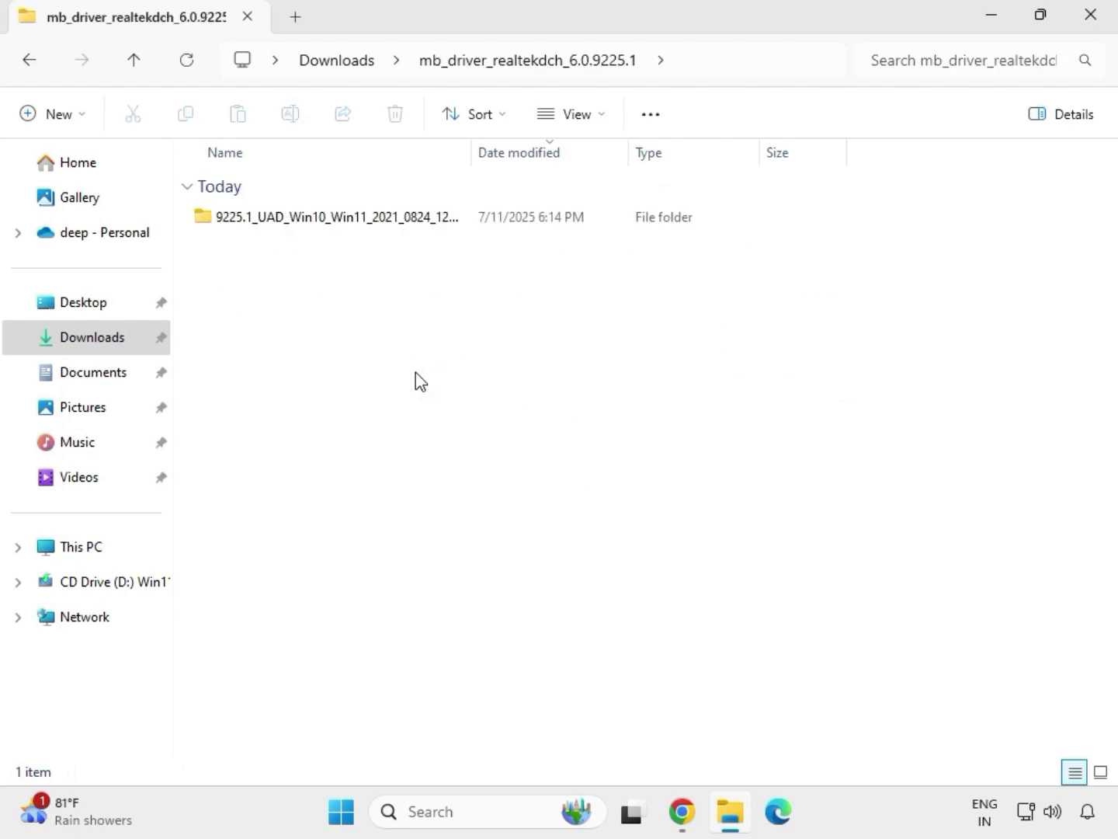
pyautogui.click(342, 62)
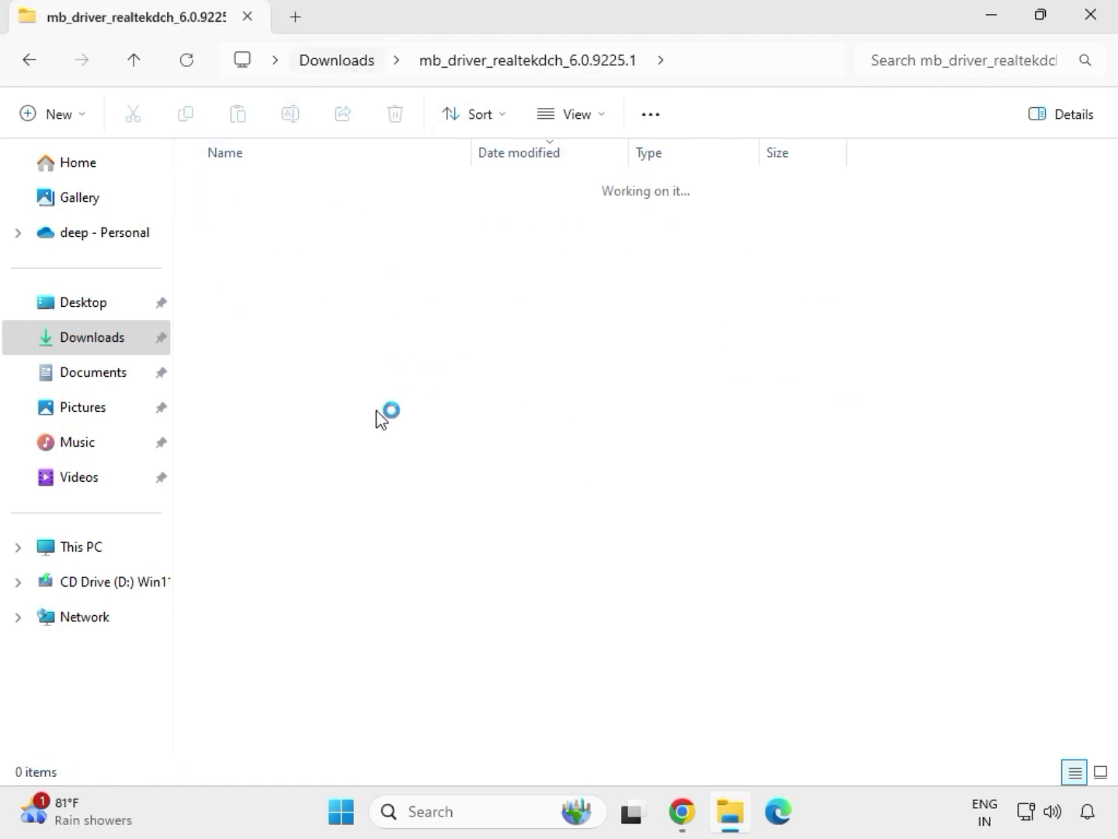
pyautogui.click(325, 498)
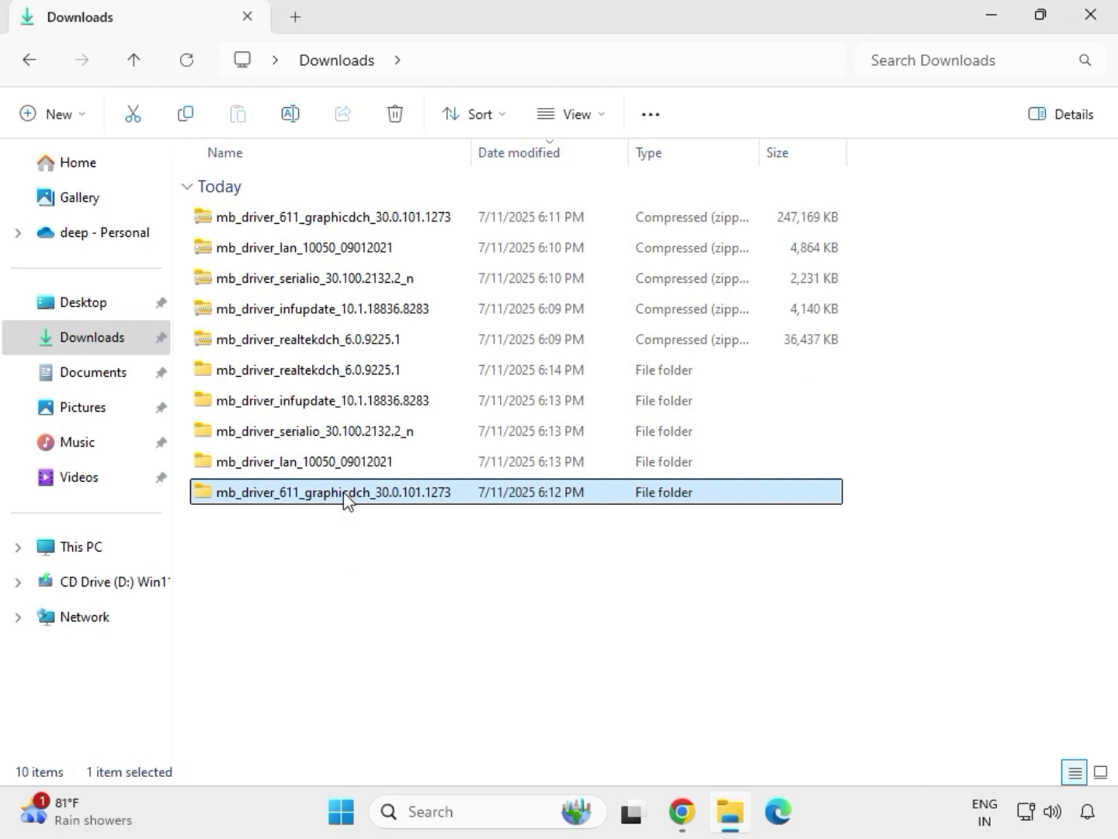
pyautogui.doubleClick(346, 501)
pyautogui.click(309, 221)
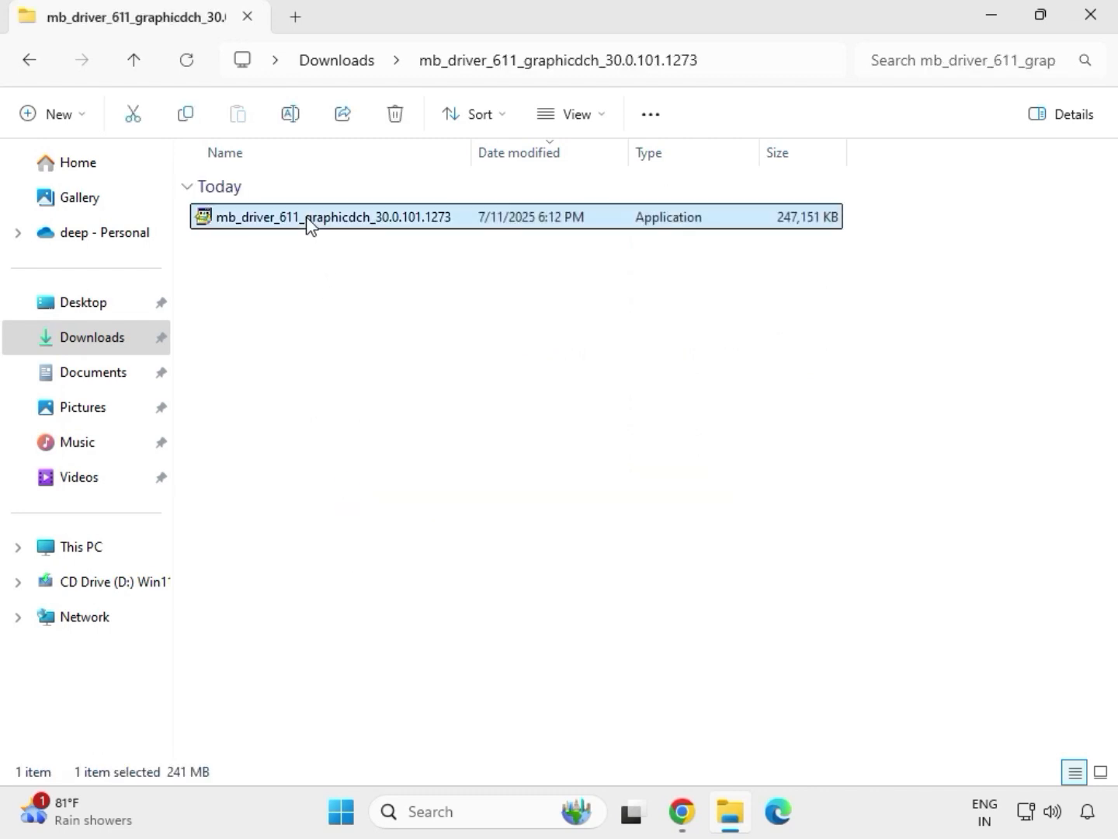
pyautogui.rightClick(328, 260)
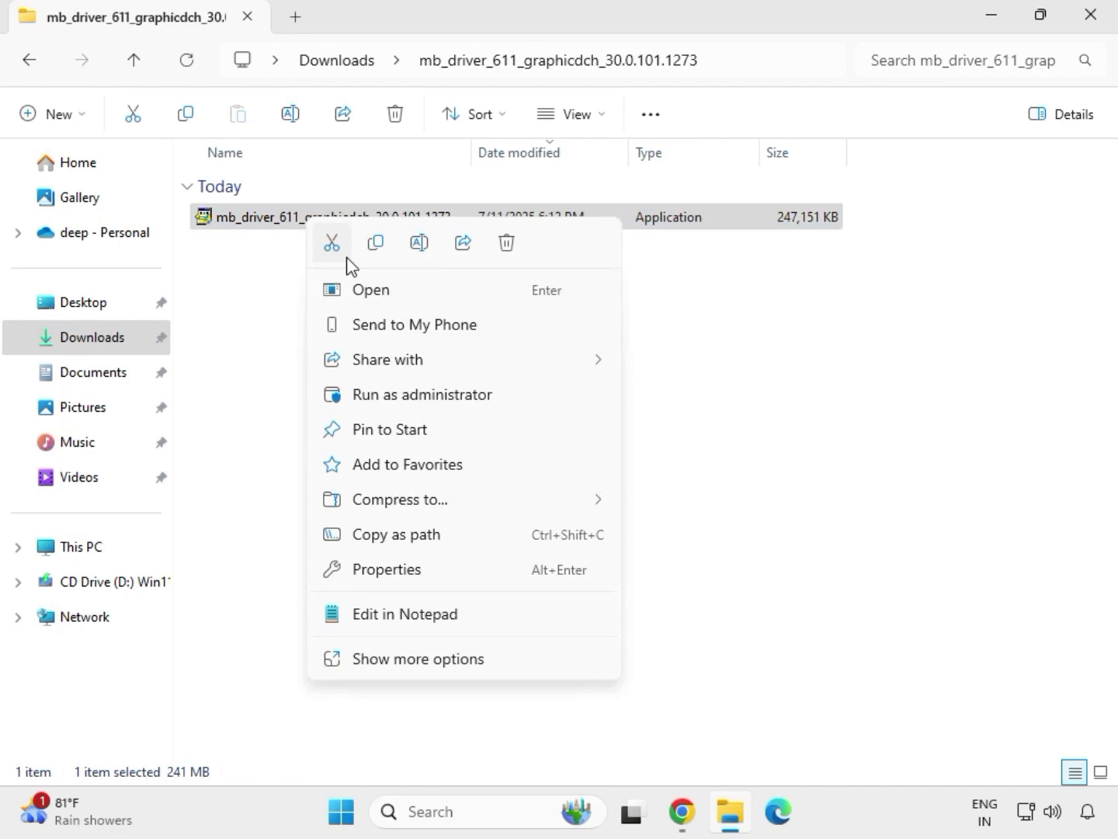
pyautogui.click(426, 394)
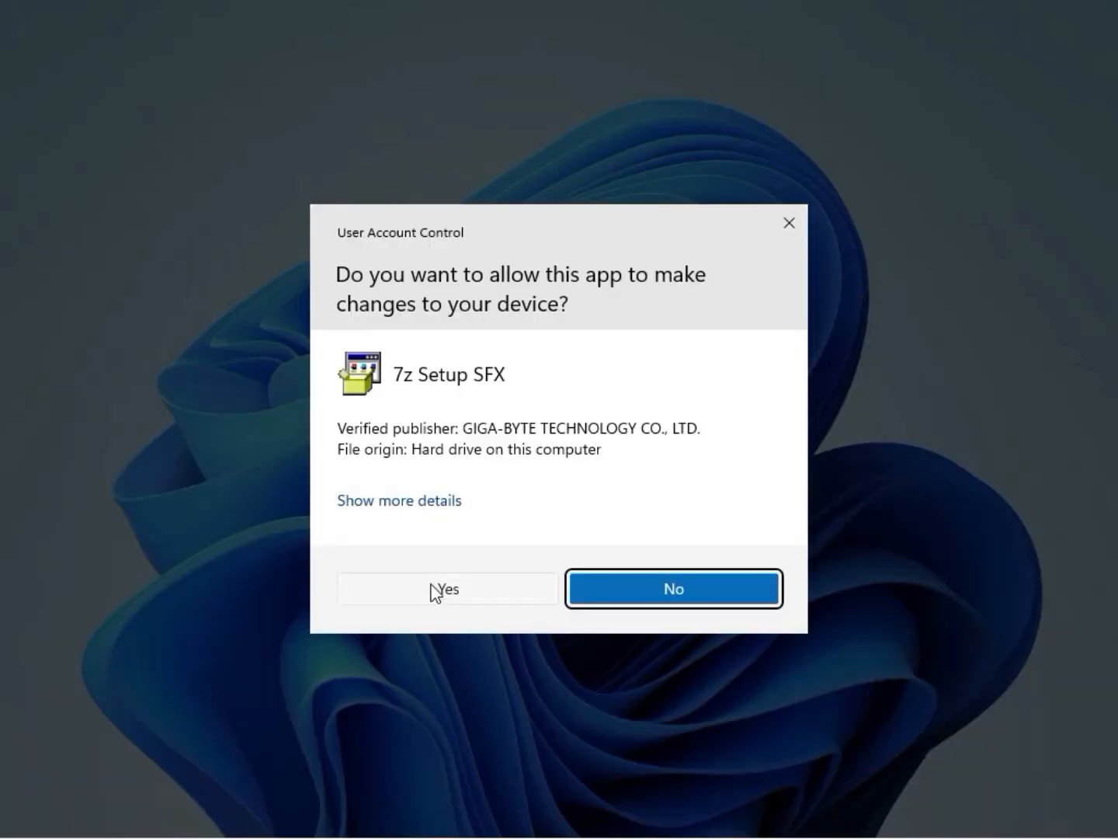
pyautogui.click(430, 587)
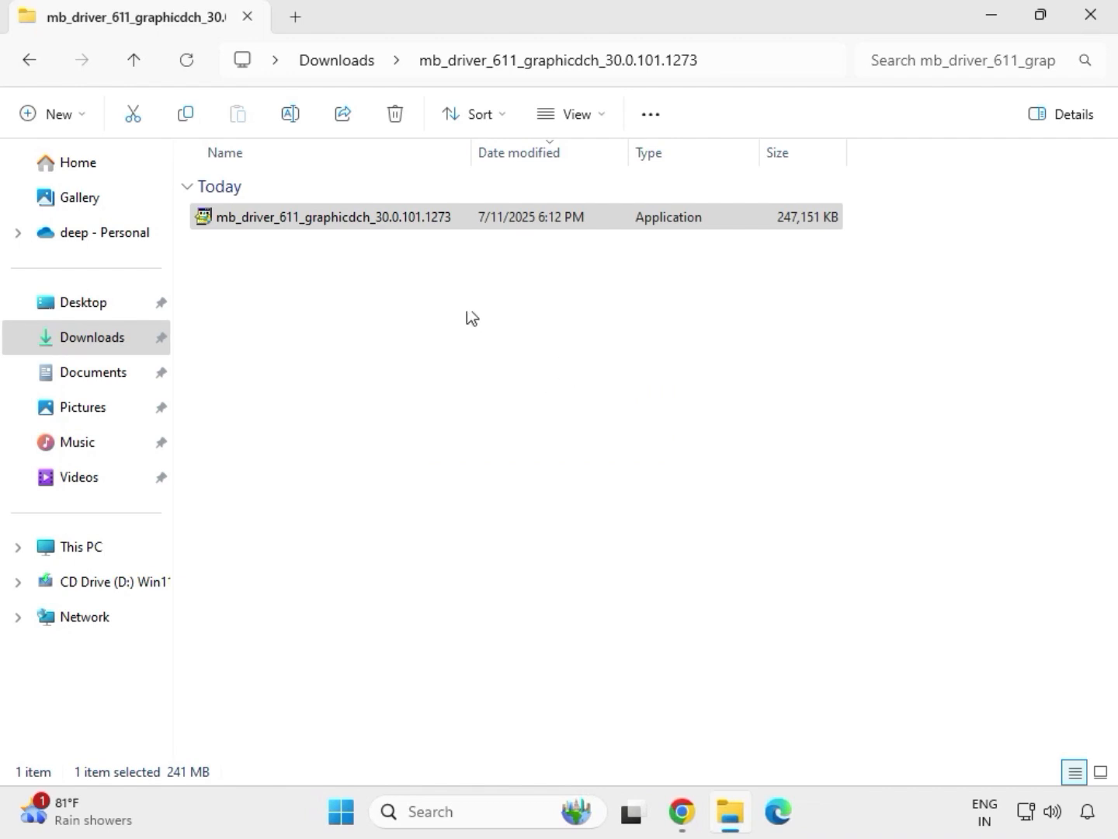
pyautogui.click(349, 62)
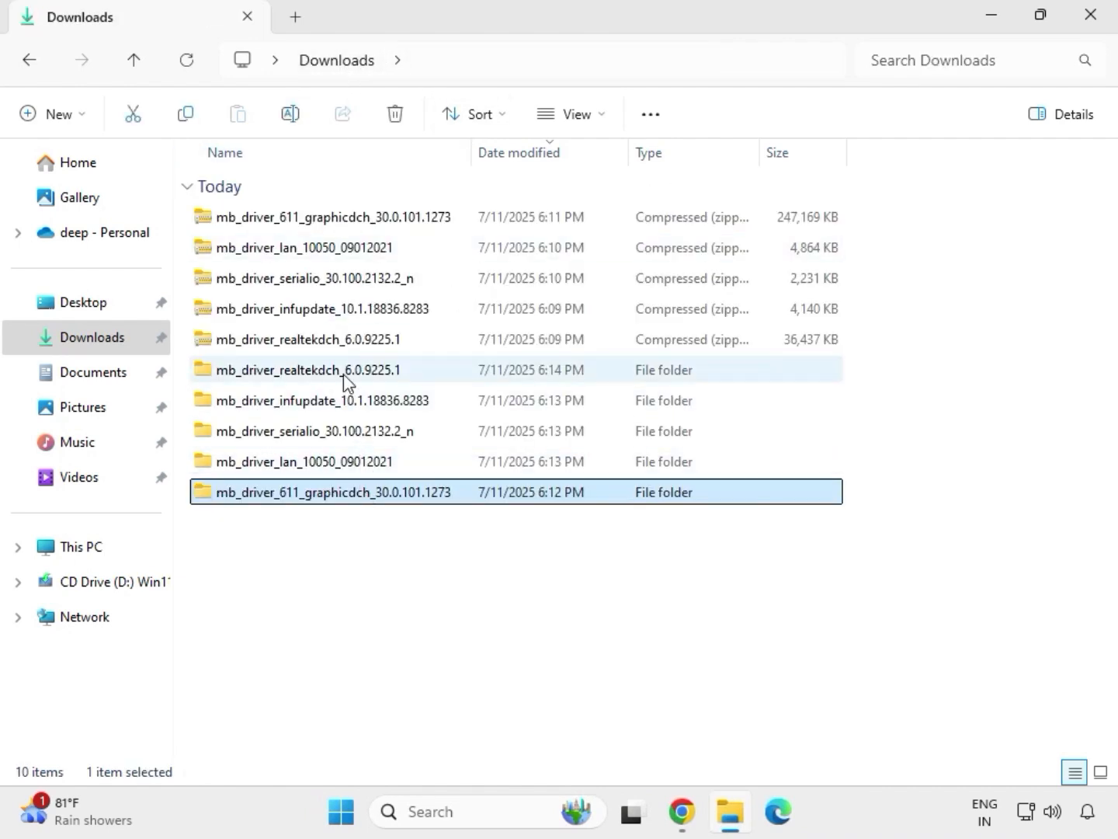
# Run Setup from the 9225.1_UAD_Win10_Win11 folder in mb_driver_realtekdch_6.0.9225.1 as administrator and complete the Realtek Audio Driver wizard, leaving the computer restart for later.
pyautogui.doubleClick(345, 372)
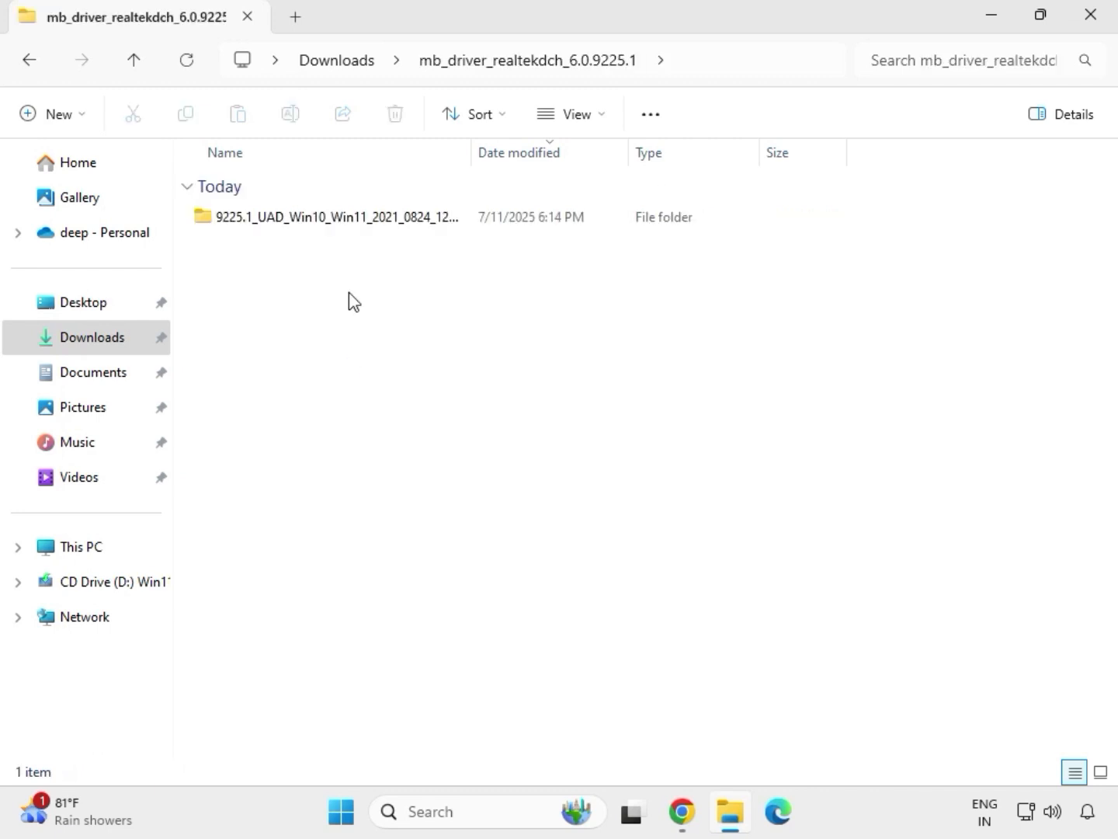
pyautogui.doubleClick(327, 218)
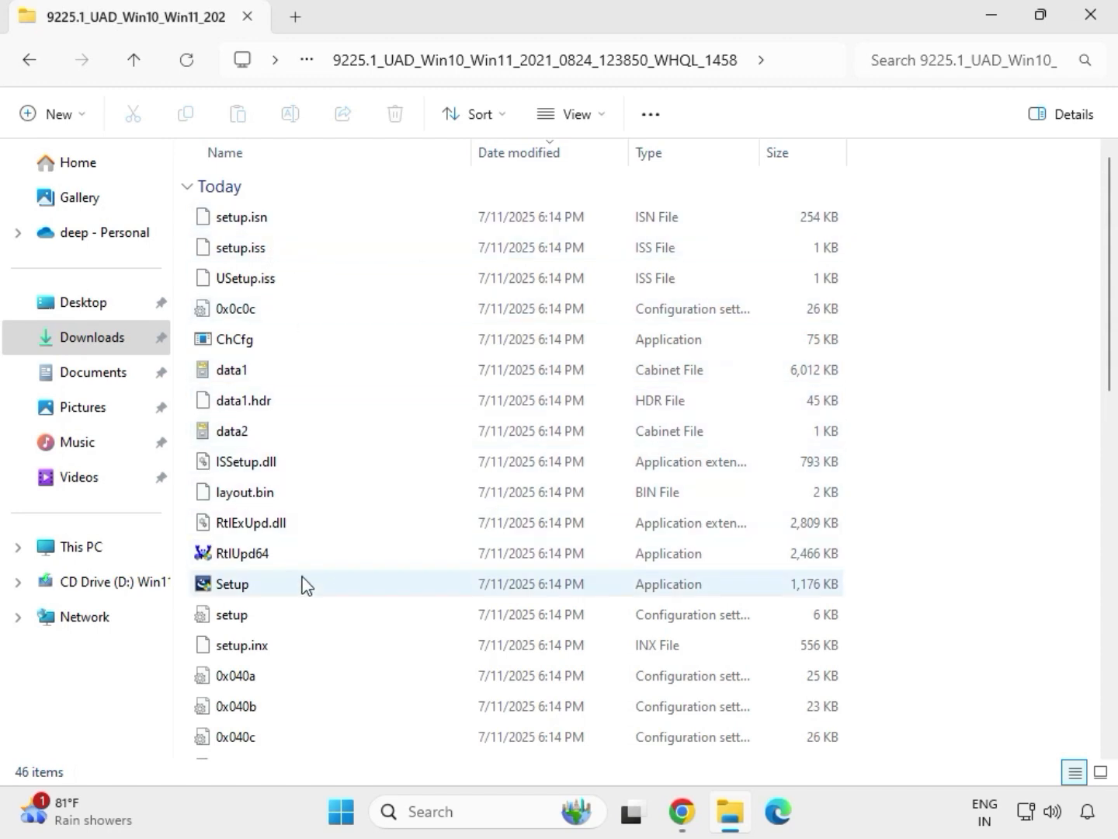
pyautogui.click(242, 589)
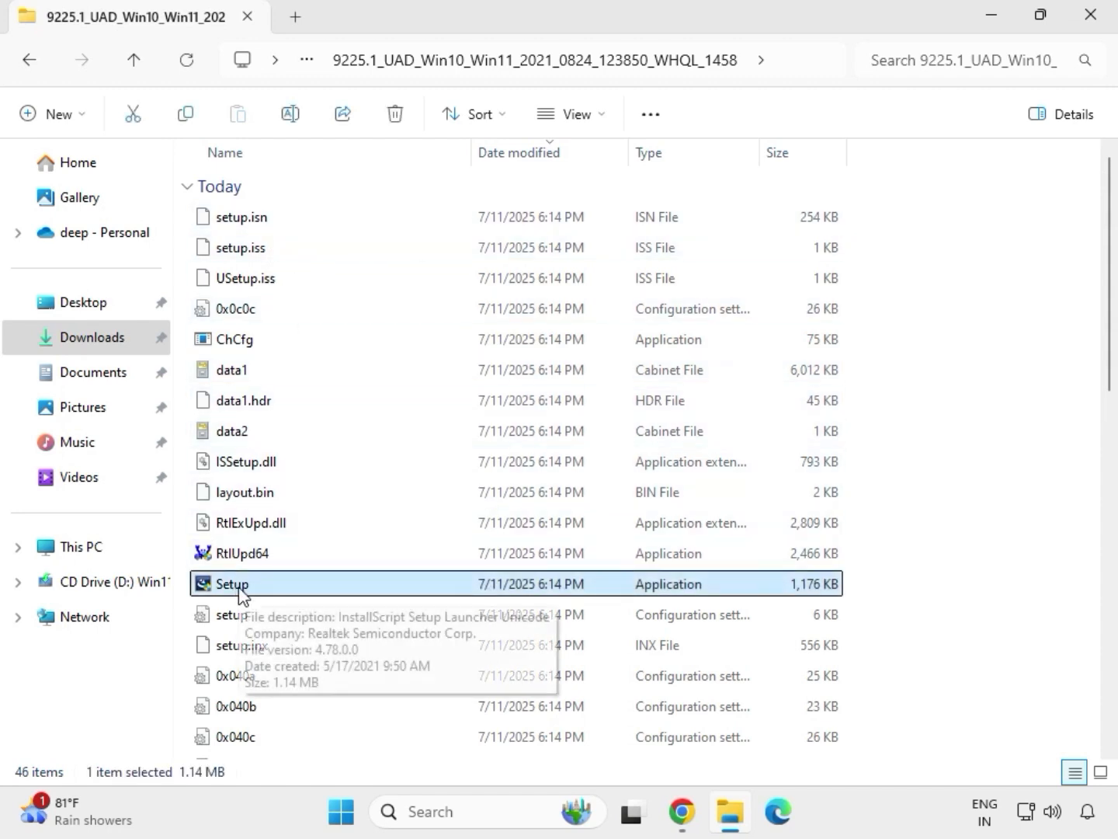
pyautogui.rightClick(257, 592)
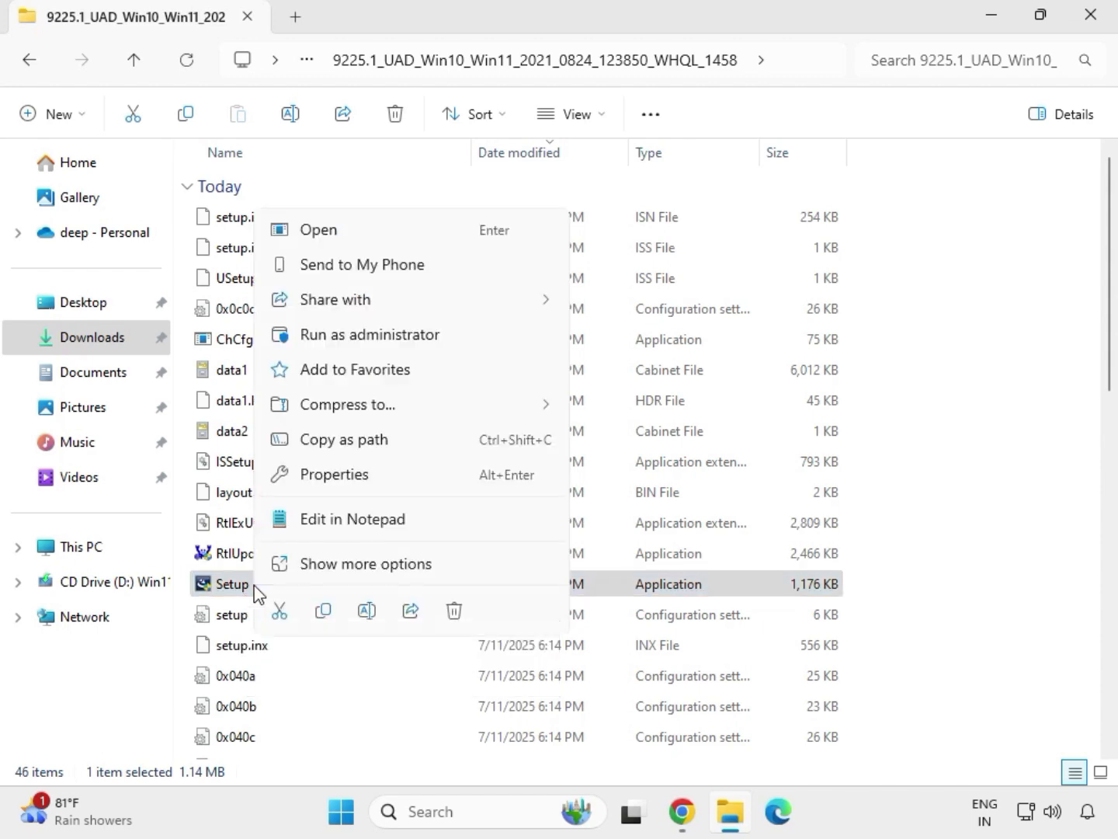
pyautogui.click(345, 335)
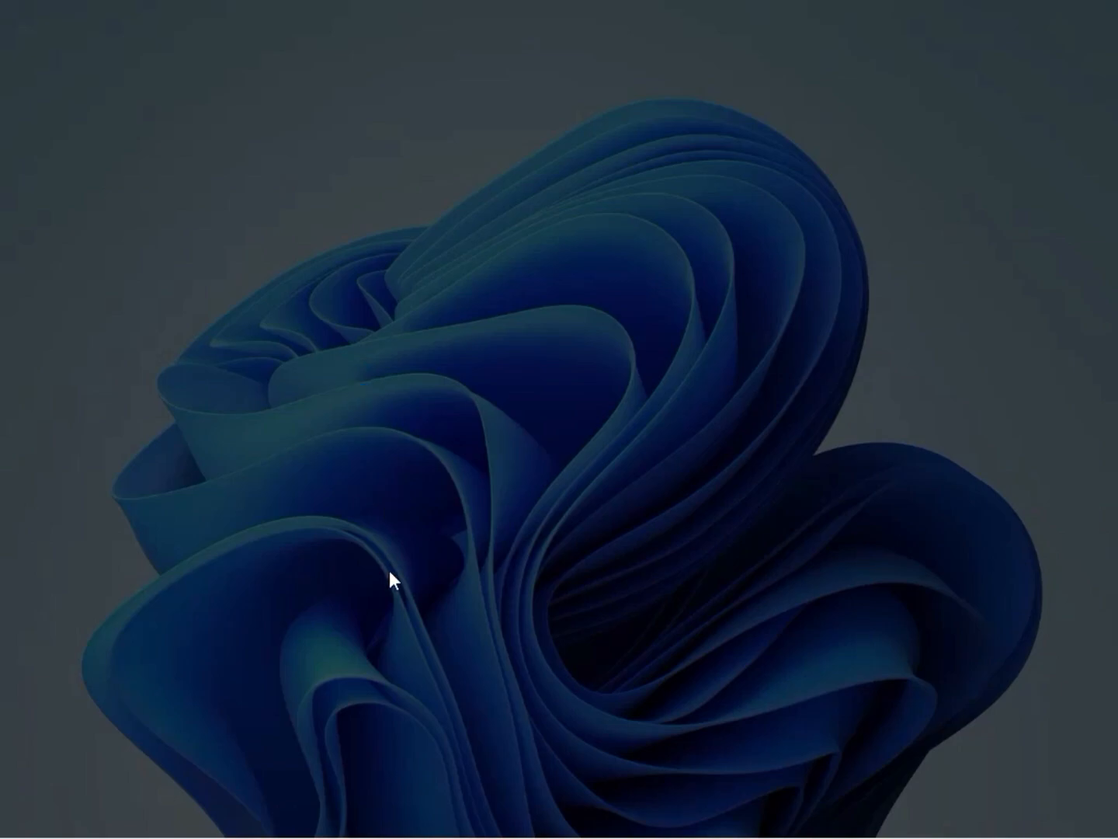
pyautogui.click(395, 586)
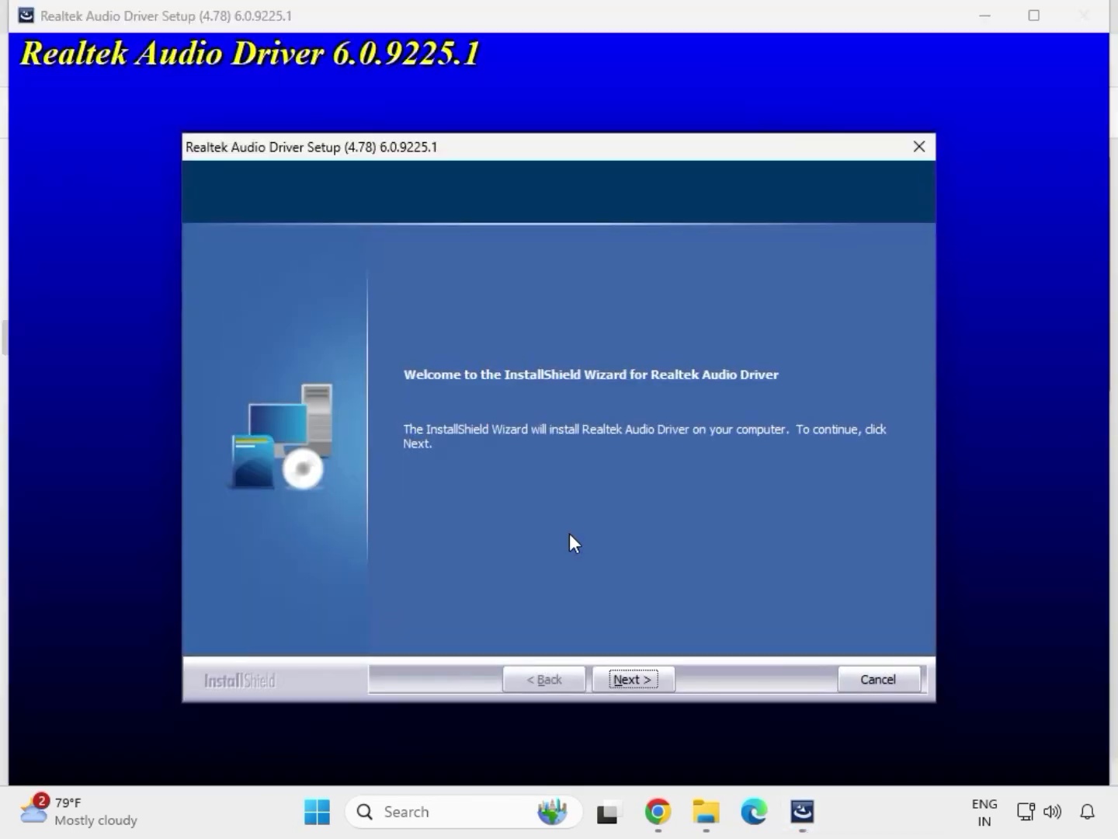
pyautogui.click(634, 675)
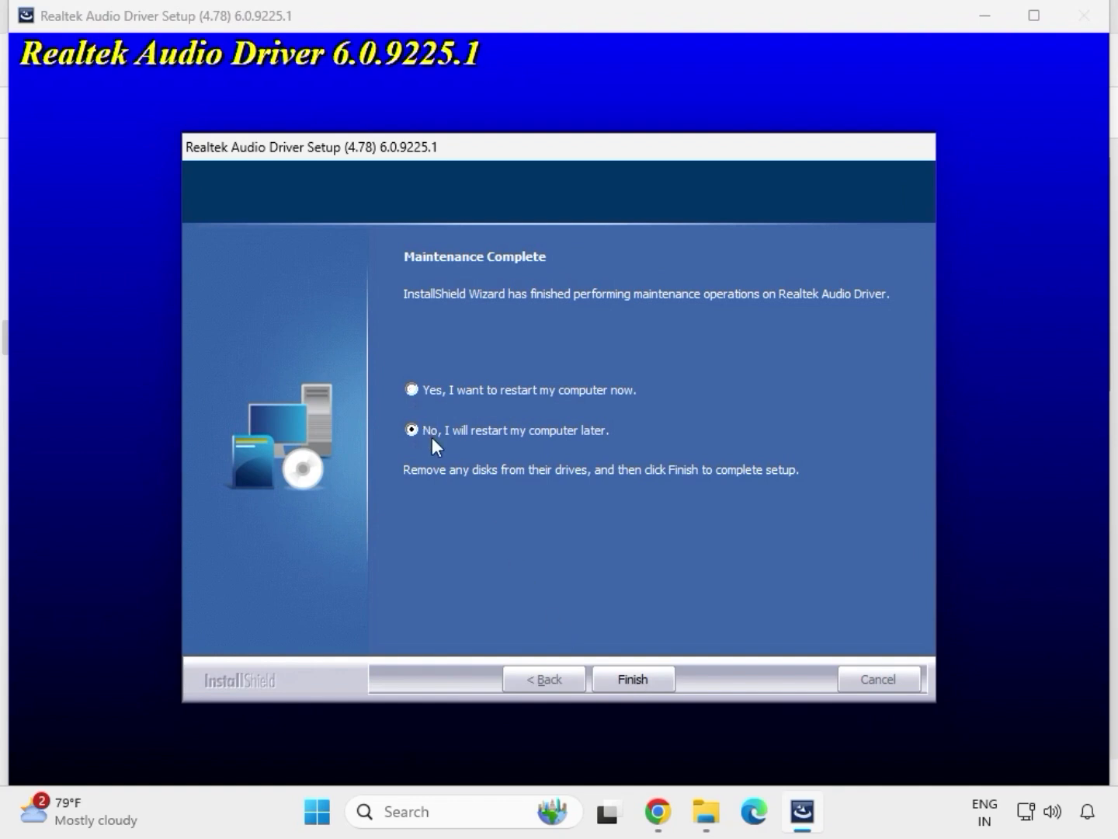
pyautogui.click(630, 678)
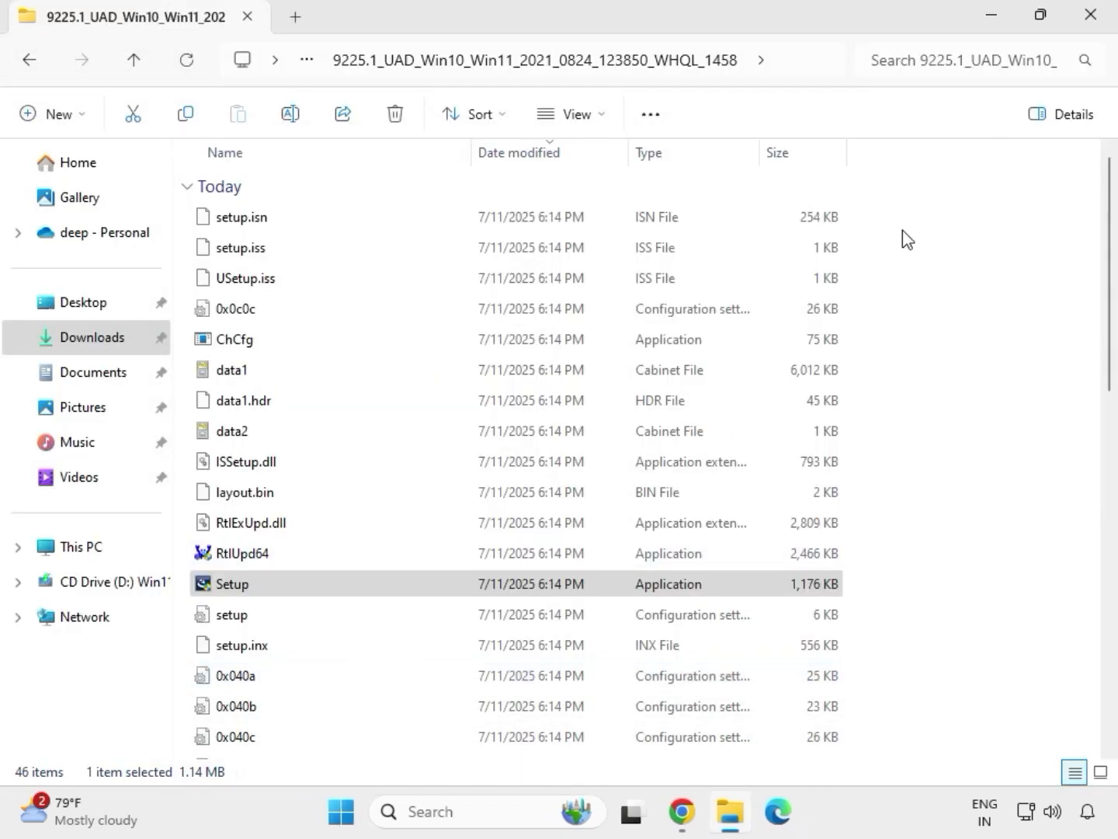